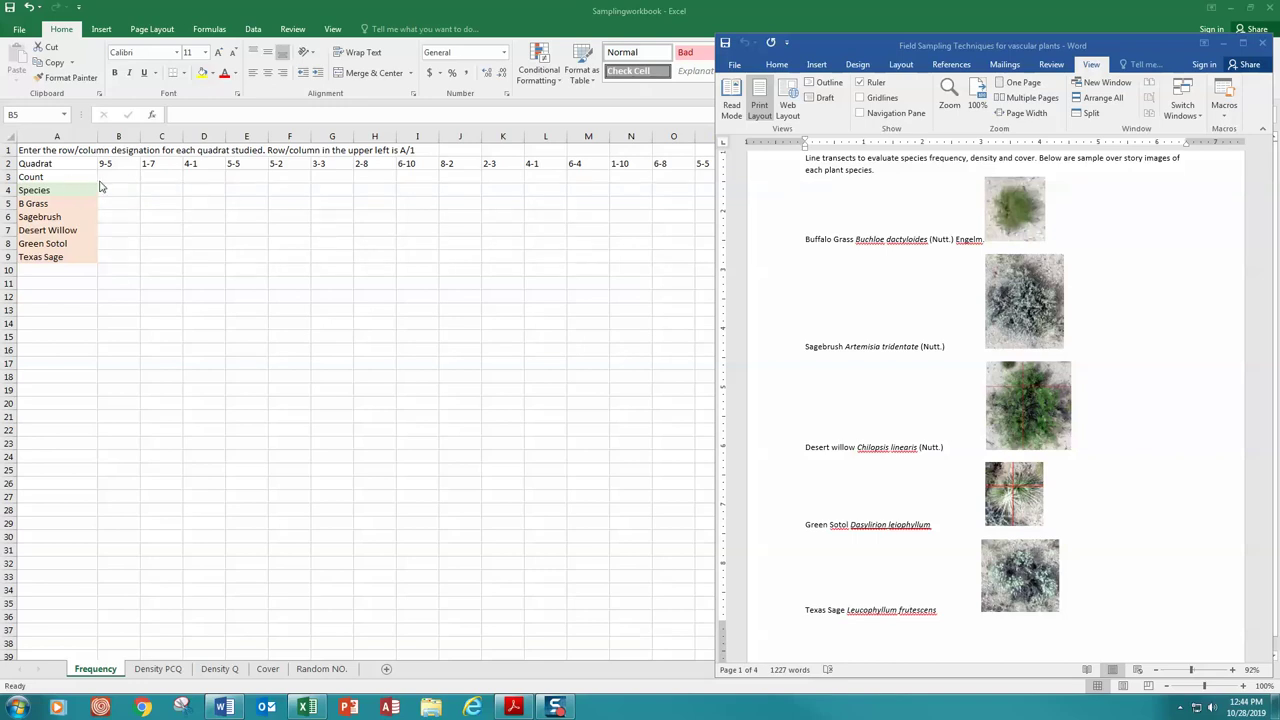
# - Switch to the Vegetation Samplingstudy PDF in Acrobat Reader and show the upper part of the gridded map at 75% zoom
pyautogui.click(511, 708)
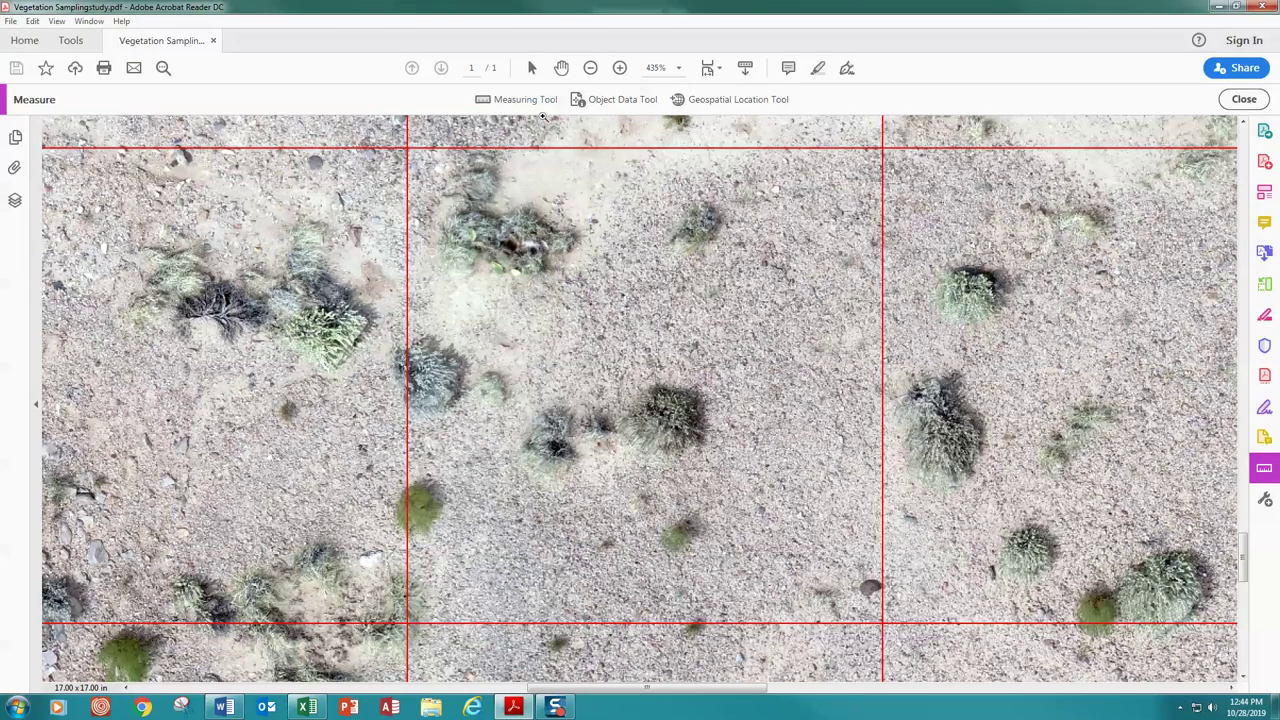
pyautogui.rightClick(537, 260)
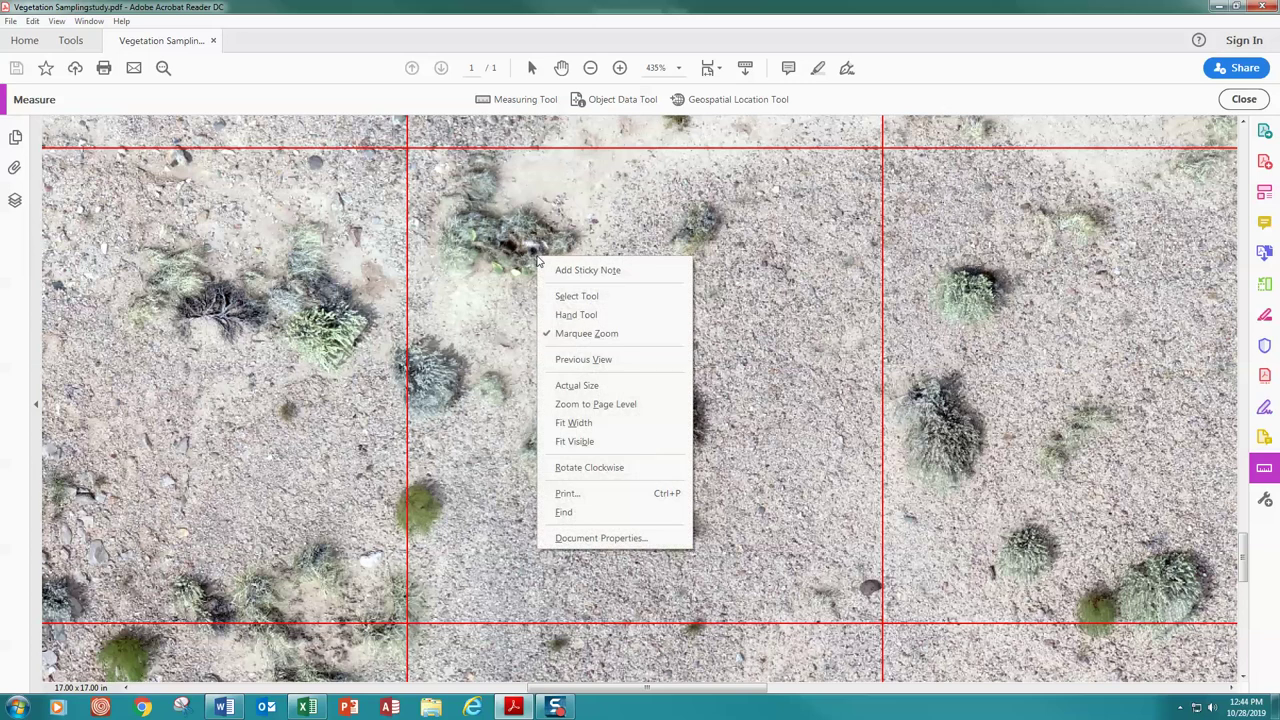
pyautogui.click(585, 360)
pyautogui.scroll(1, 511, 408)
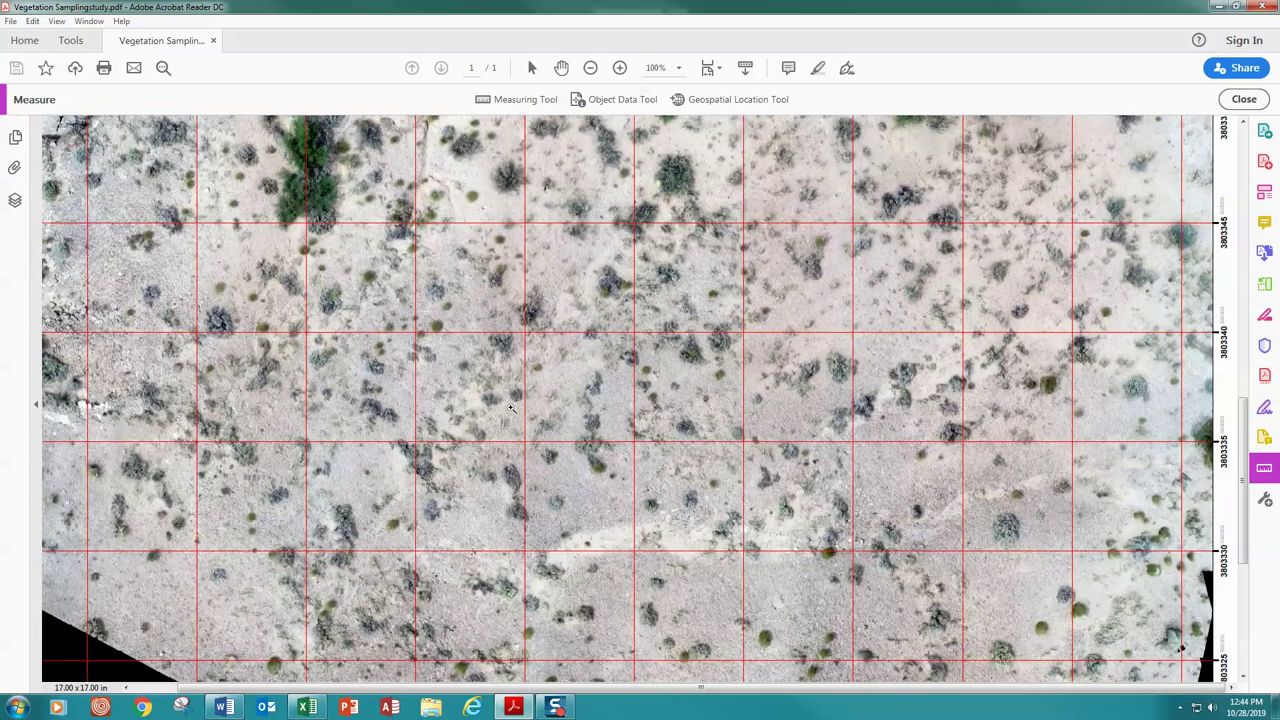
pyautogui.scroll(15, 511, 408)
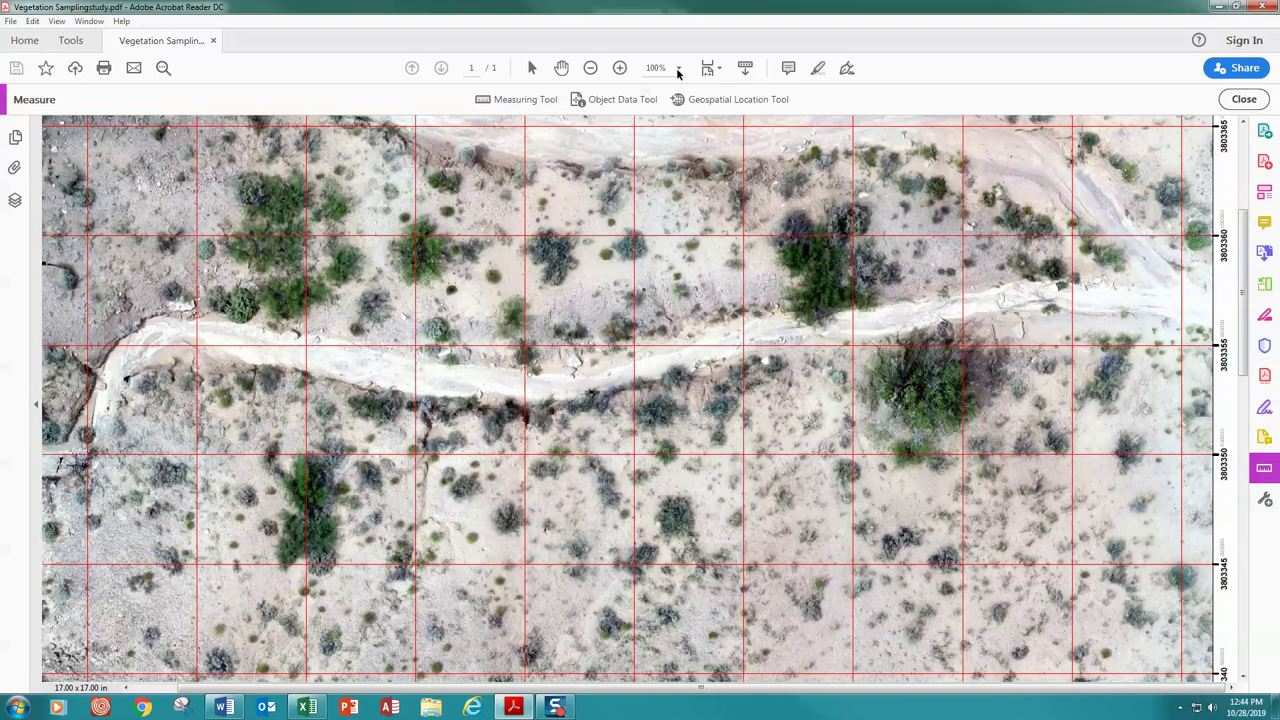
pyautogui.click(678, 70)
pyautogui.click(697, 148)
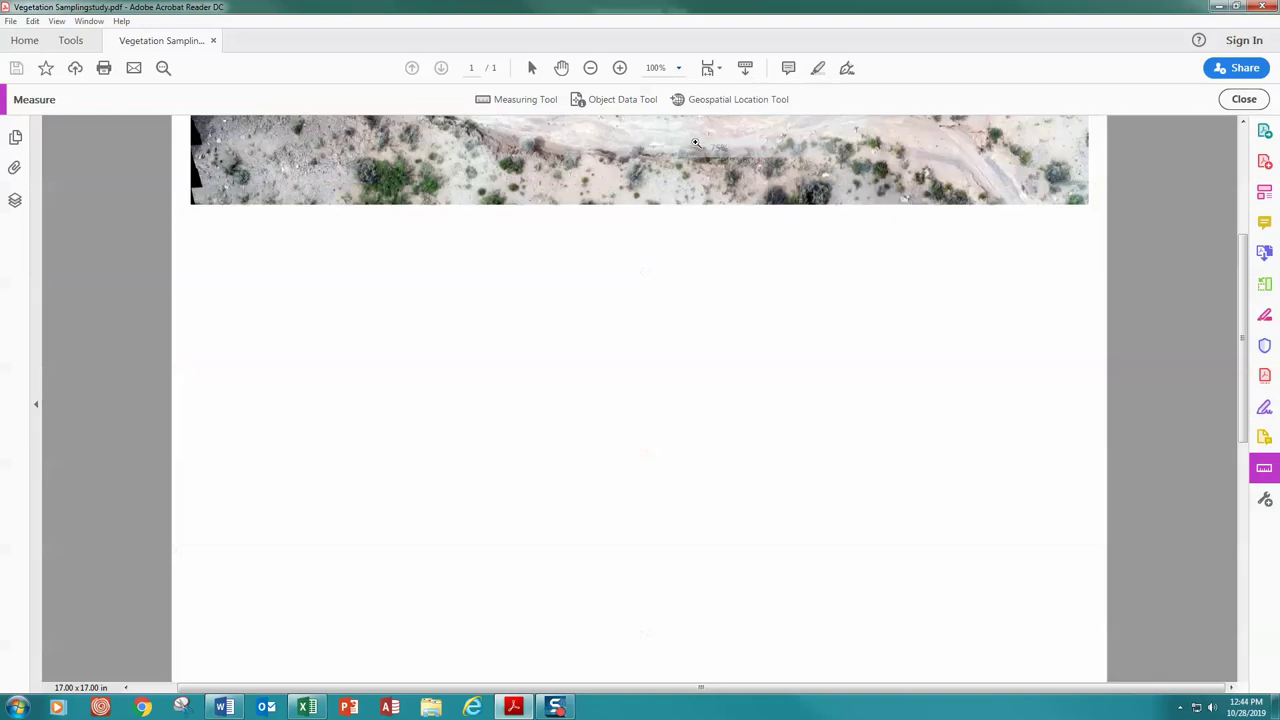
pyautogui.scroll(3, 573, 449)
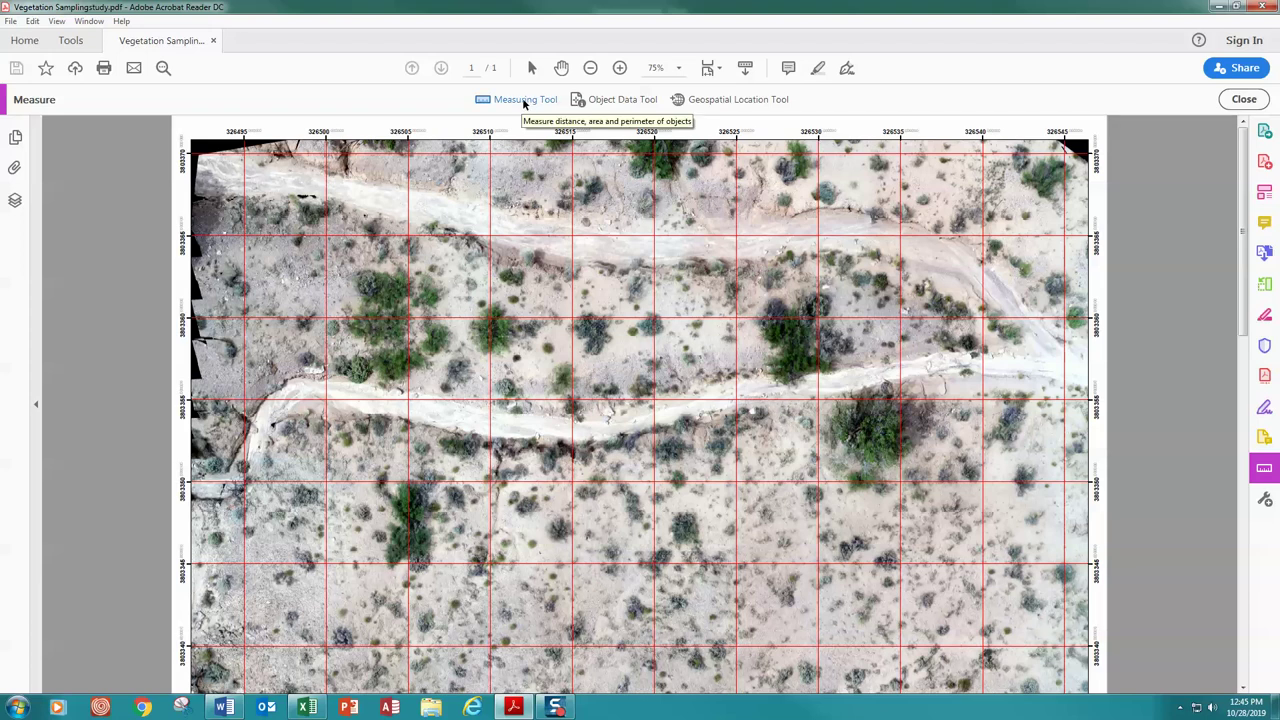
# - Set the Measuring Tool's distance unit to Meters, then return to the selection tool
pyautogui.click(71, 41)
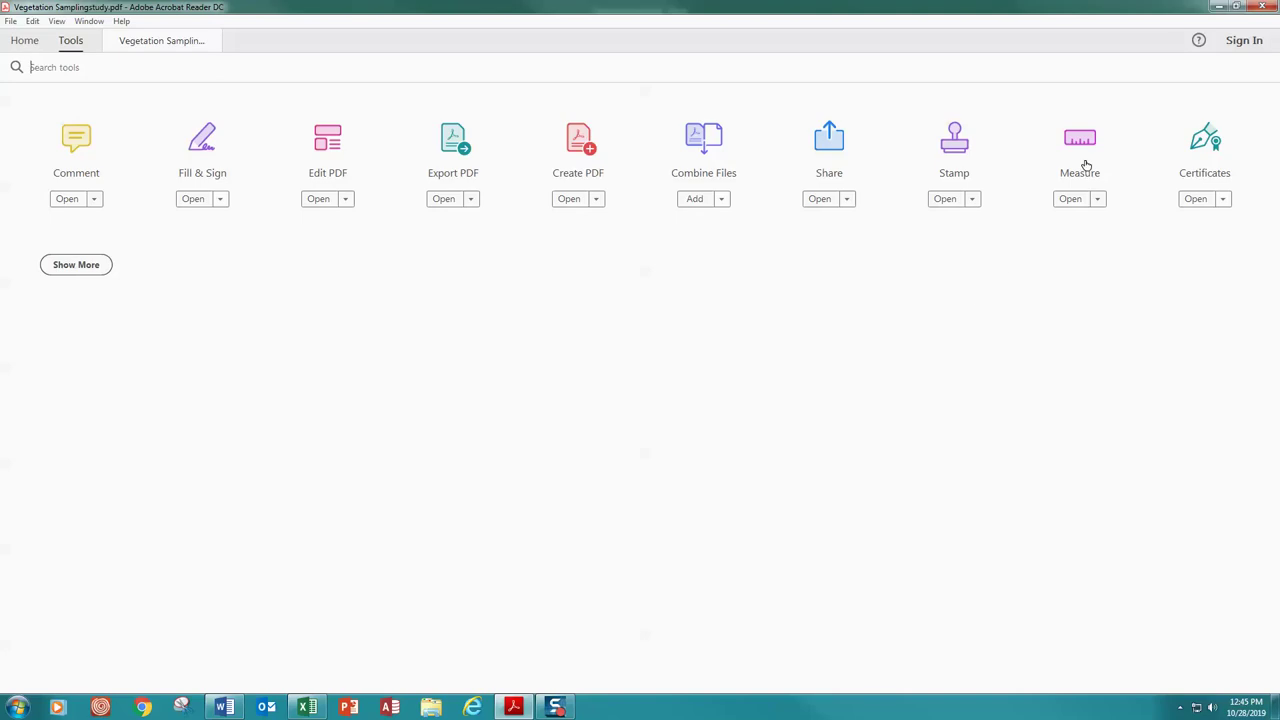
pyautogui.click(131, 44)
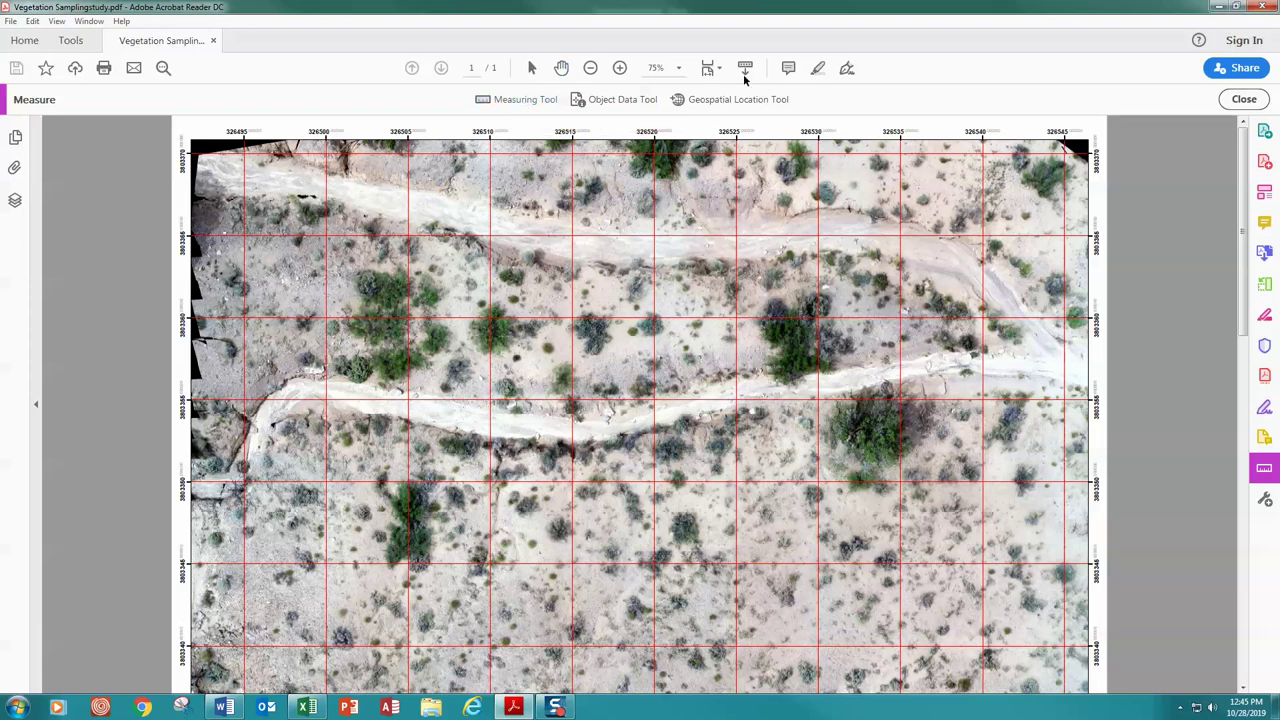
pyautogui.click(520, 100)
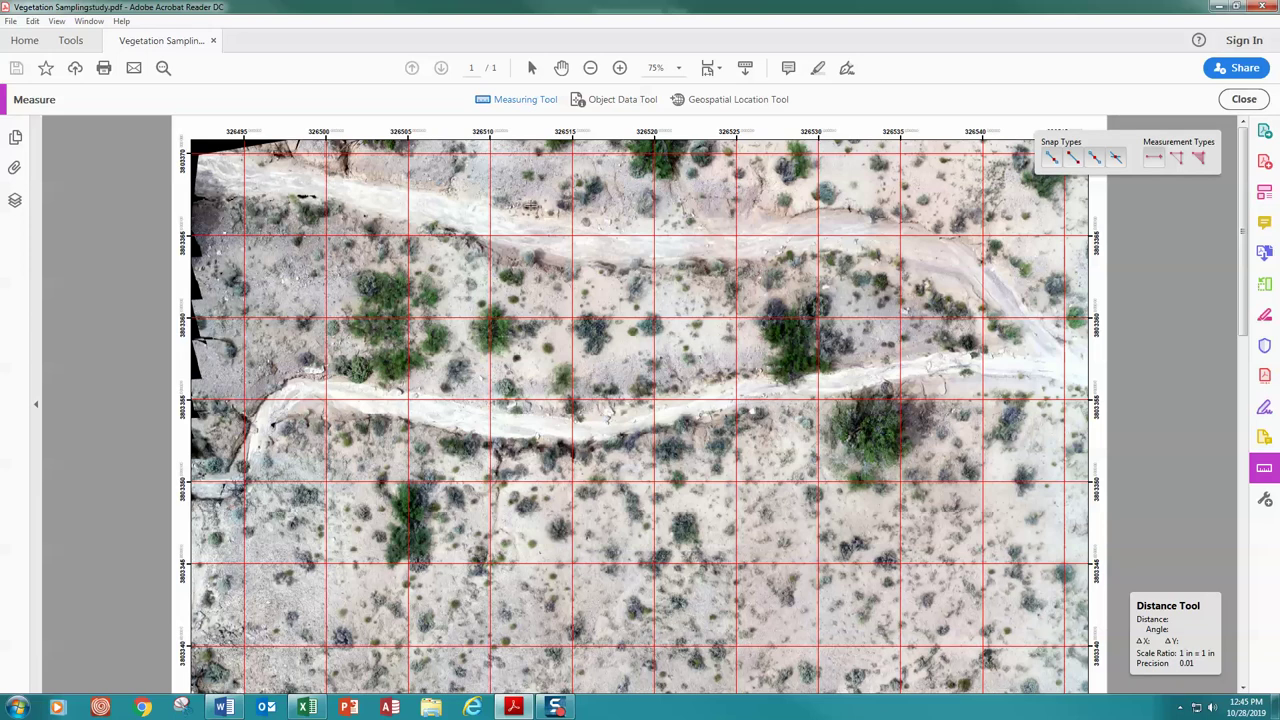
pyautogui.rightClick(531, 197)
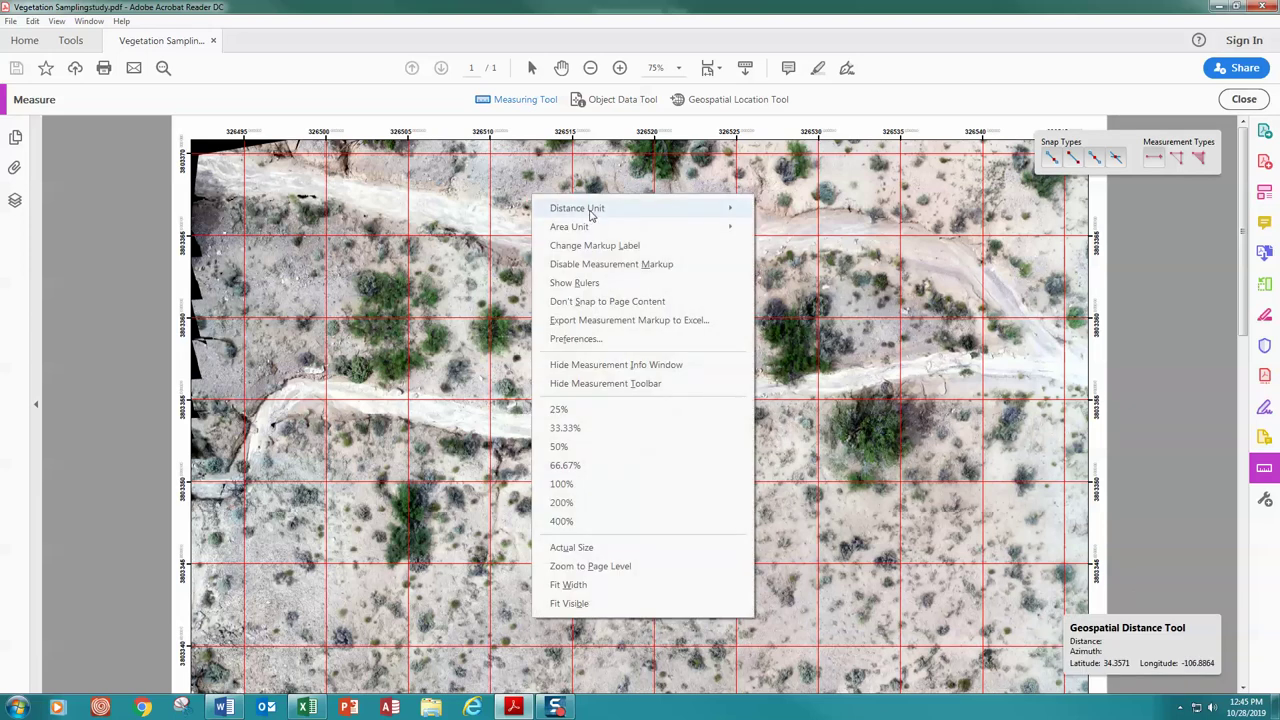
pyautogui.moveTo(590, 212)
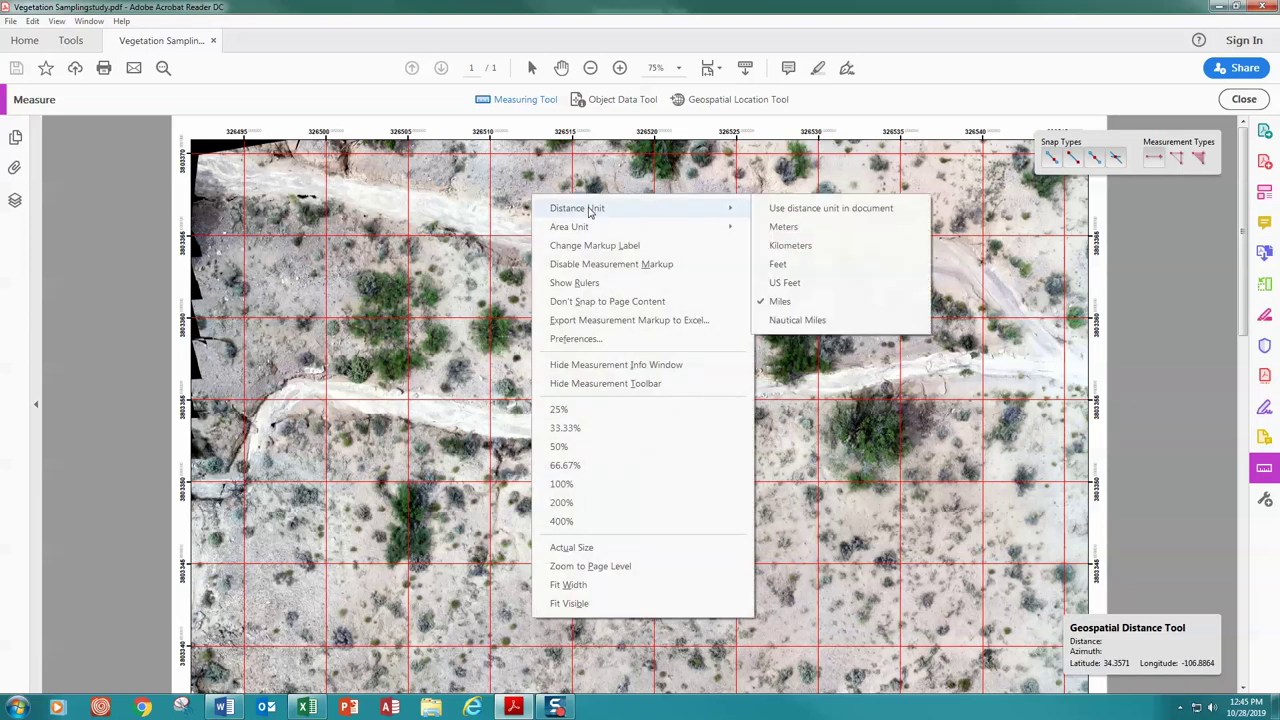
pyautogui.click(786, 227)
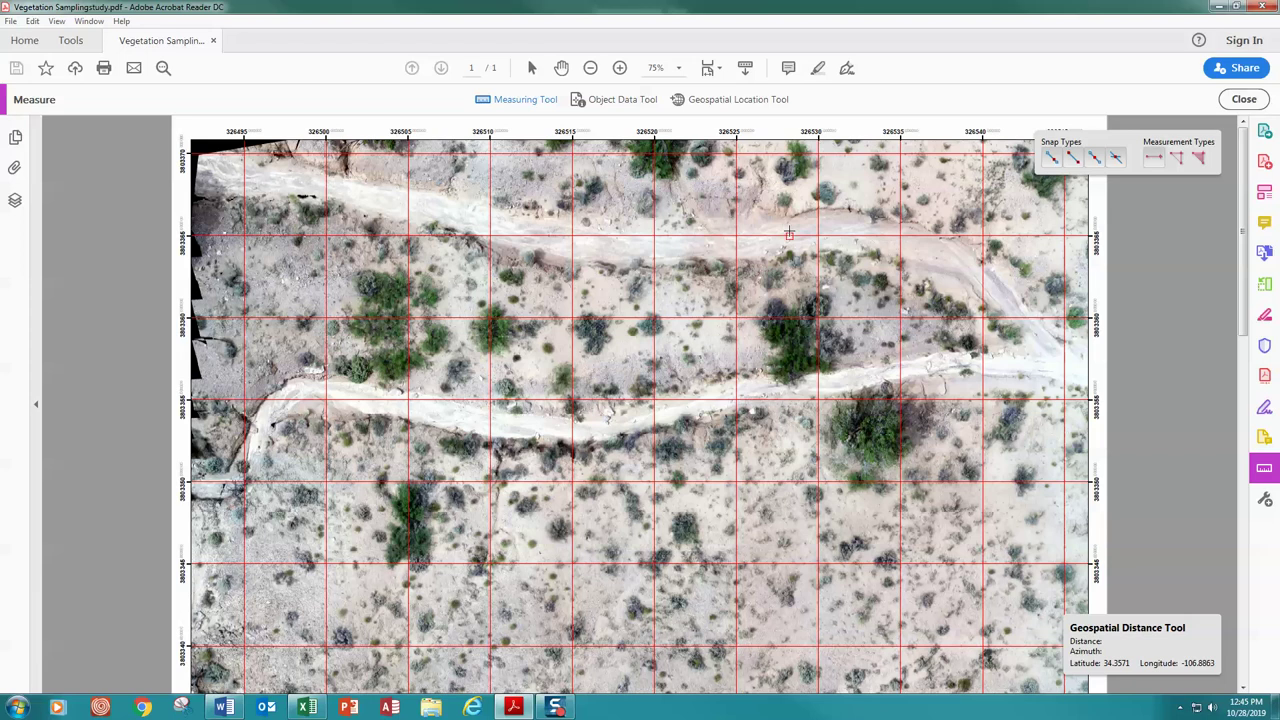
pyautogui.click(532, 68)
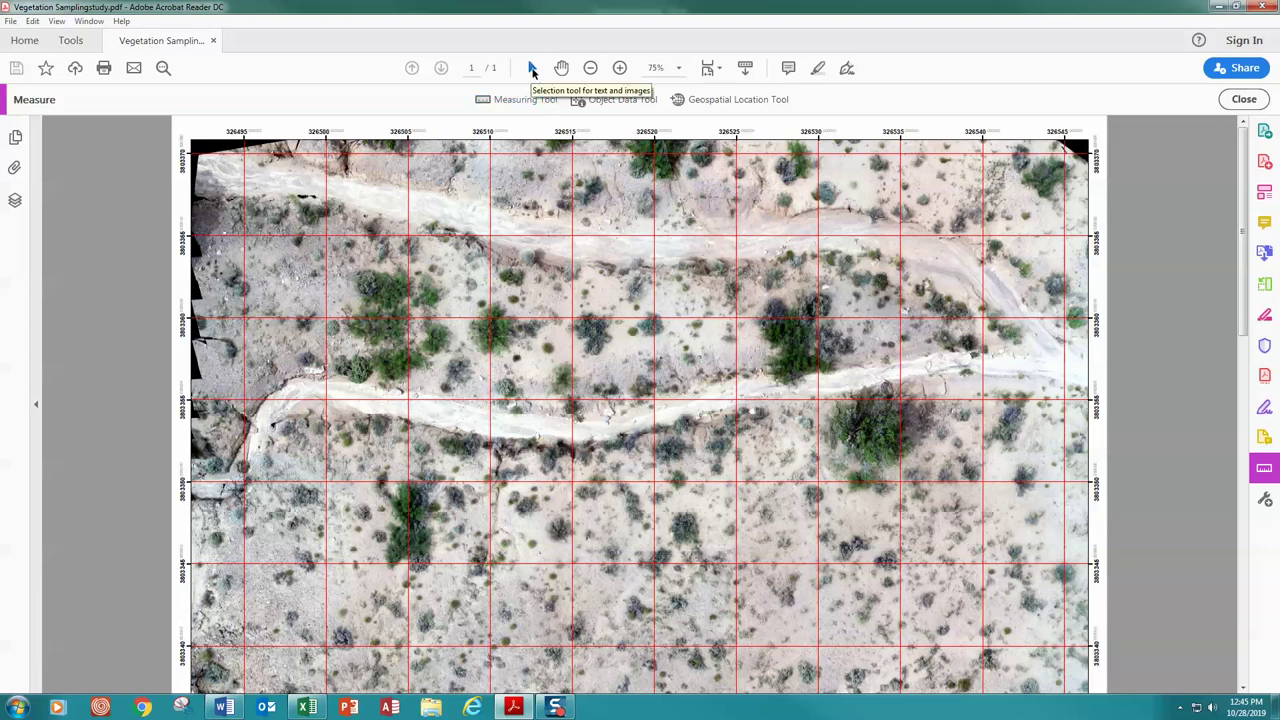
# - Check the first quadrat number in the Excel sheet, then enlarge quadrat 9-5 on the PDF map with Marquee Zoom to identify its plants
pyautogui.click(307, 708)
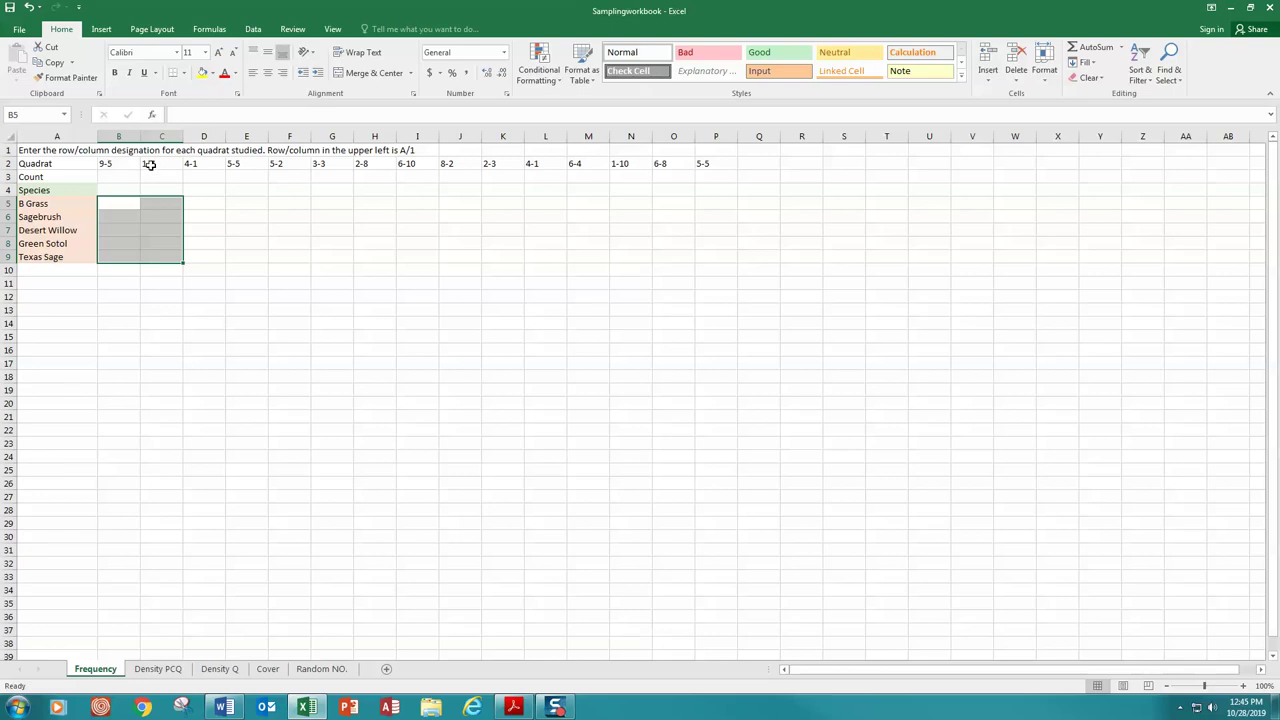
pyautogui.click(513, 707)
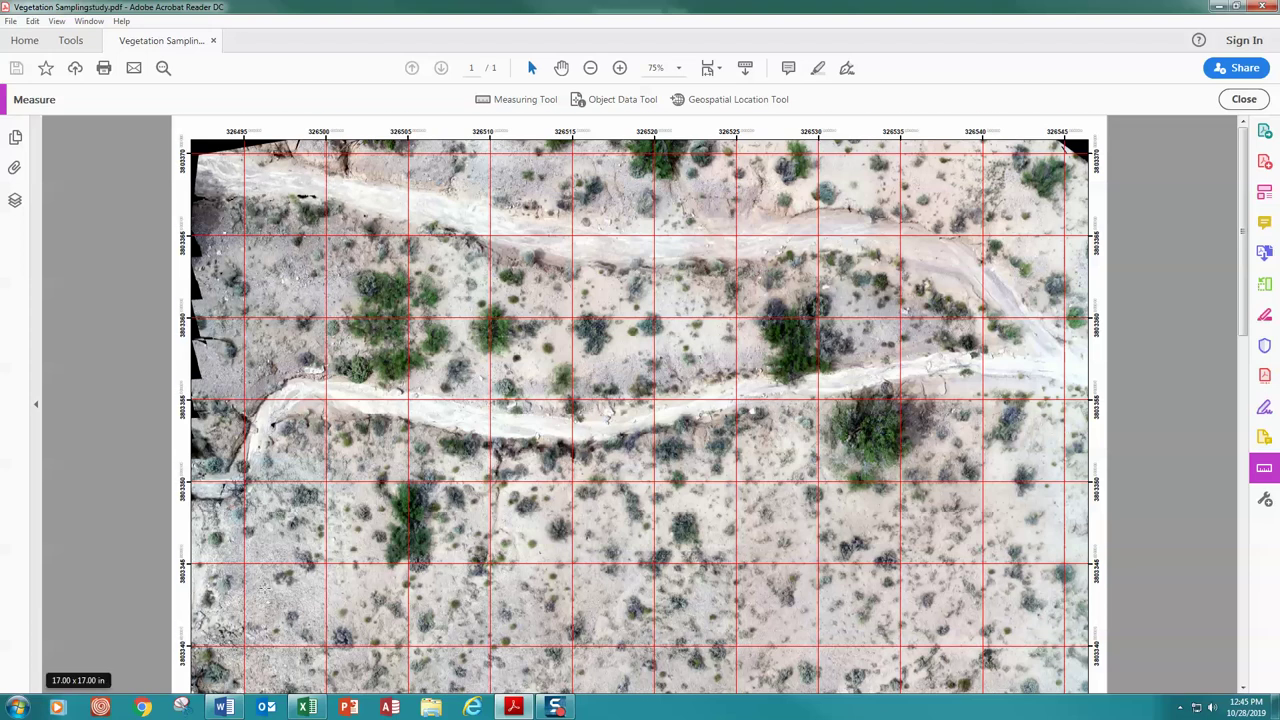
pyautogui.scroll(-1, 267, 520)
pyautogui.scroll(-5, 262, 660)
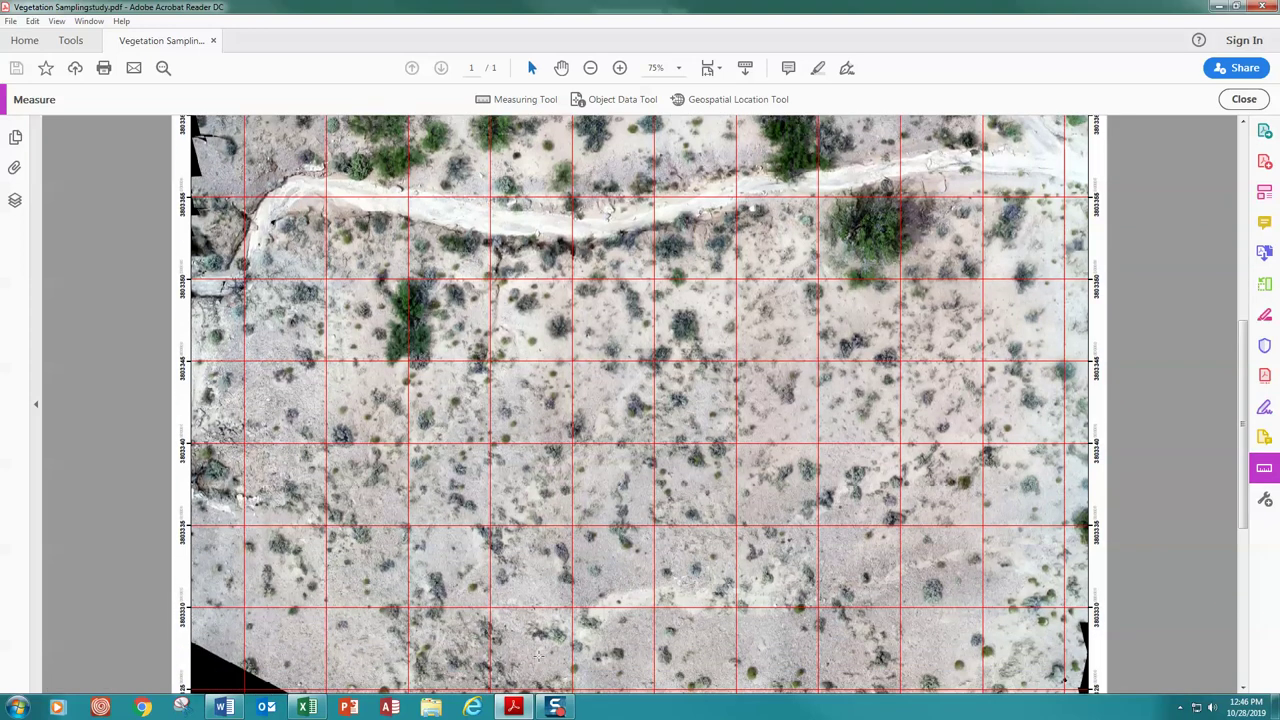
pyautogui.scroll(-1, 612, 634)
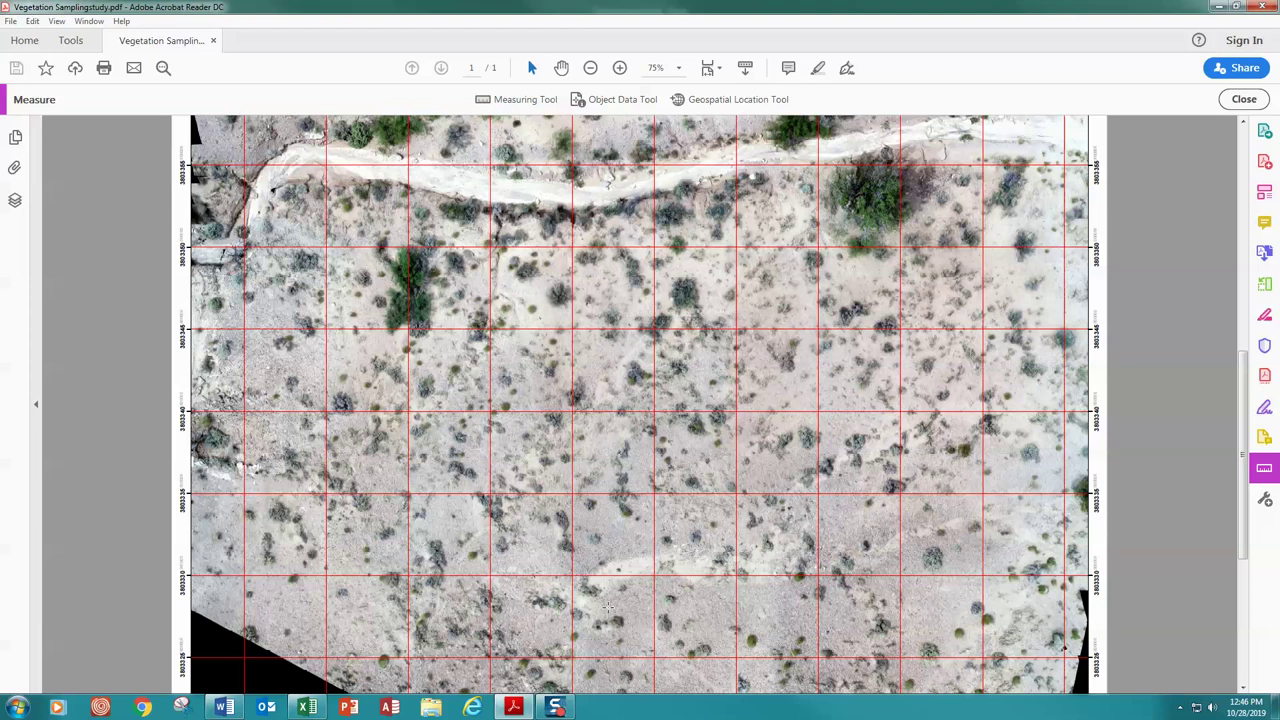
pyautogui.rightClick(609, 608)
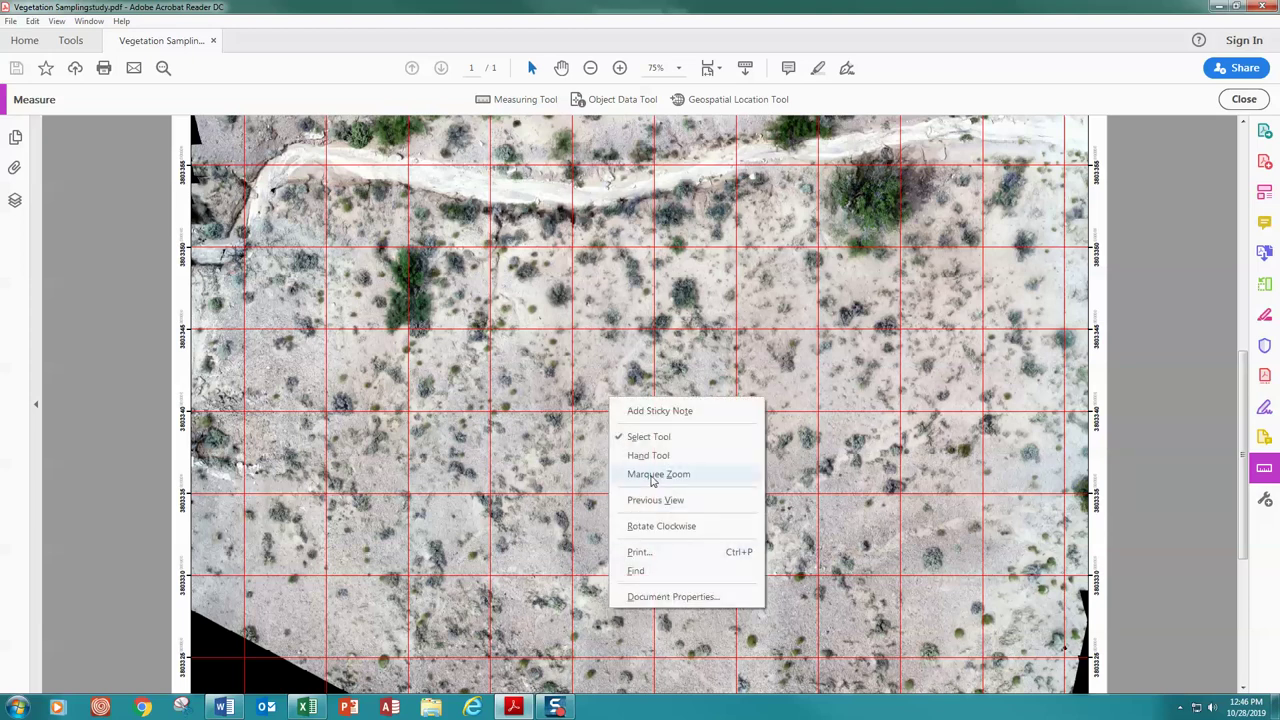
pyautogui.click(652, 476)
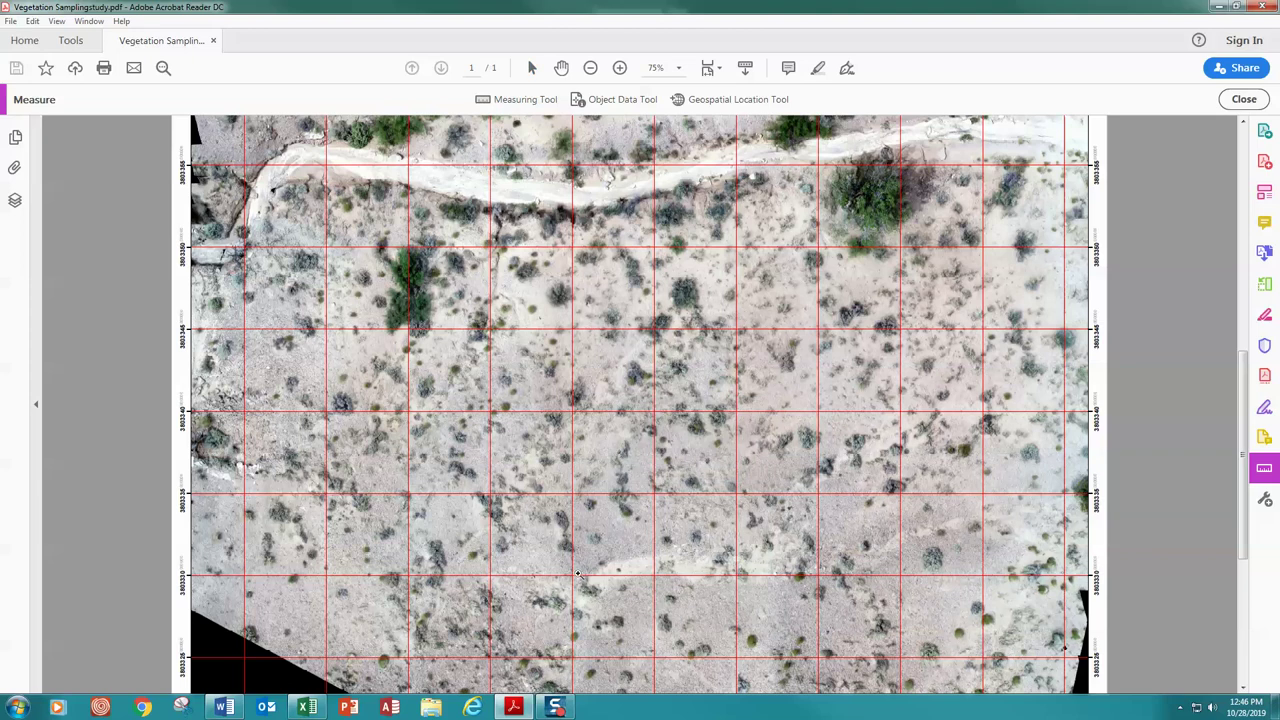
pyautogui.moveTo(566, 568); pyautogui.dragTo(663, 682)
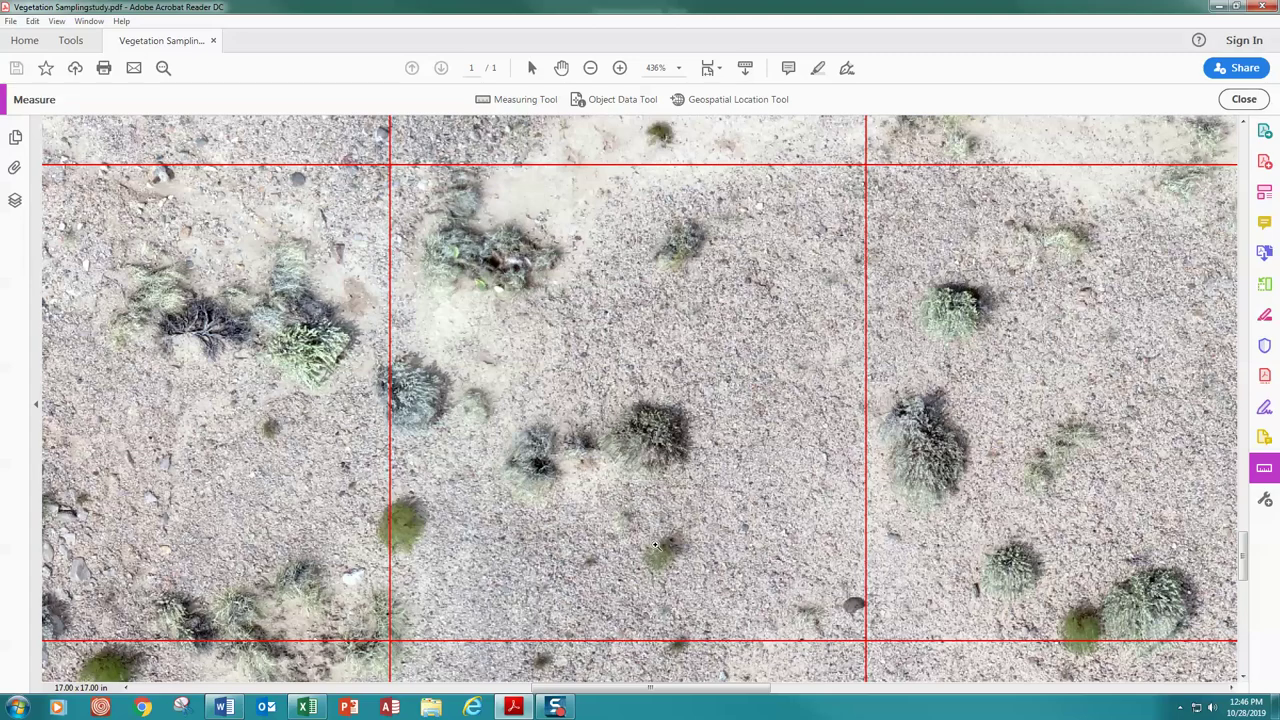
# - In the Excel Frequency sheet, record quadrat 9-5 with 1 for B Grass, Sagebrush and Texas Sage, and 0 for Desert Willow and Green Sotol
pyautogui.click(308, 709)
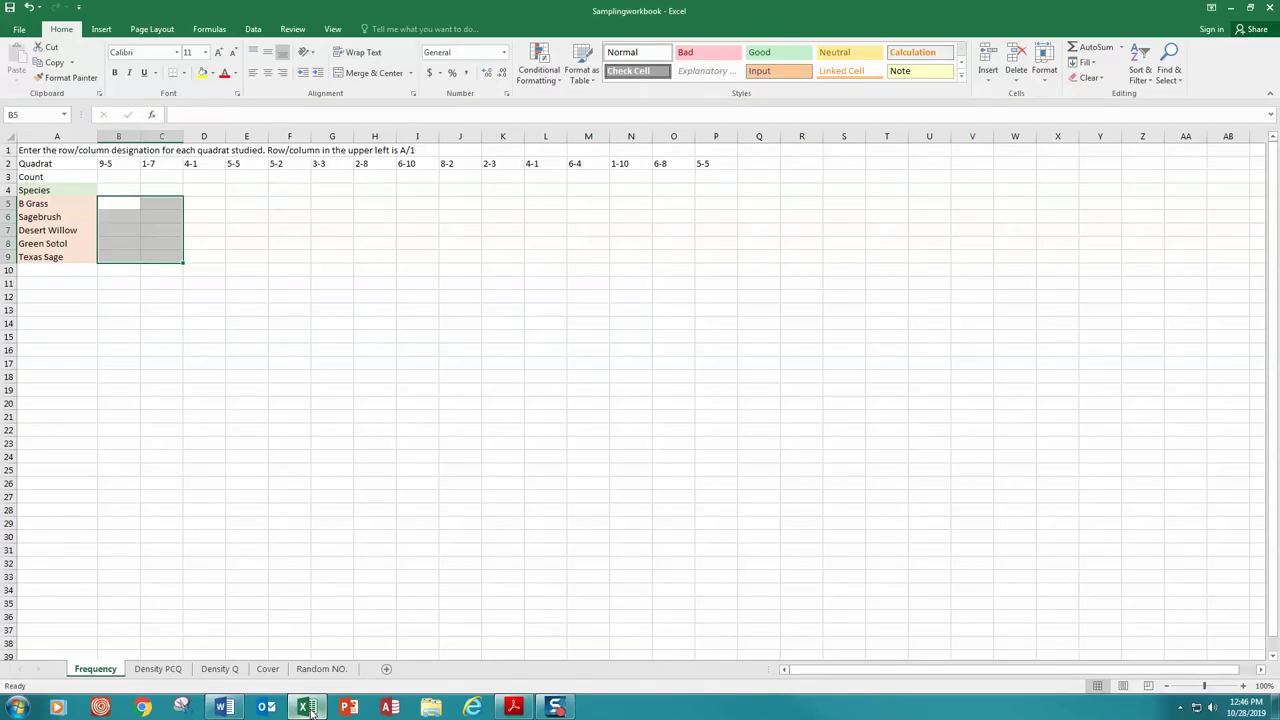
pyautogui.click(119, 204)
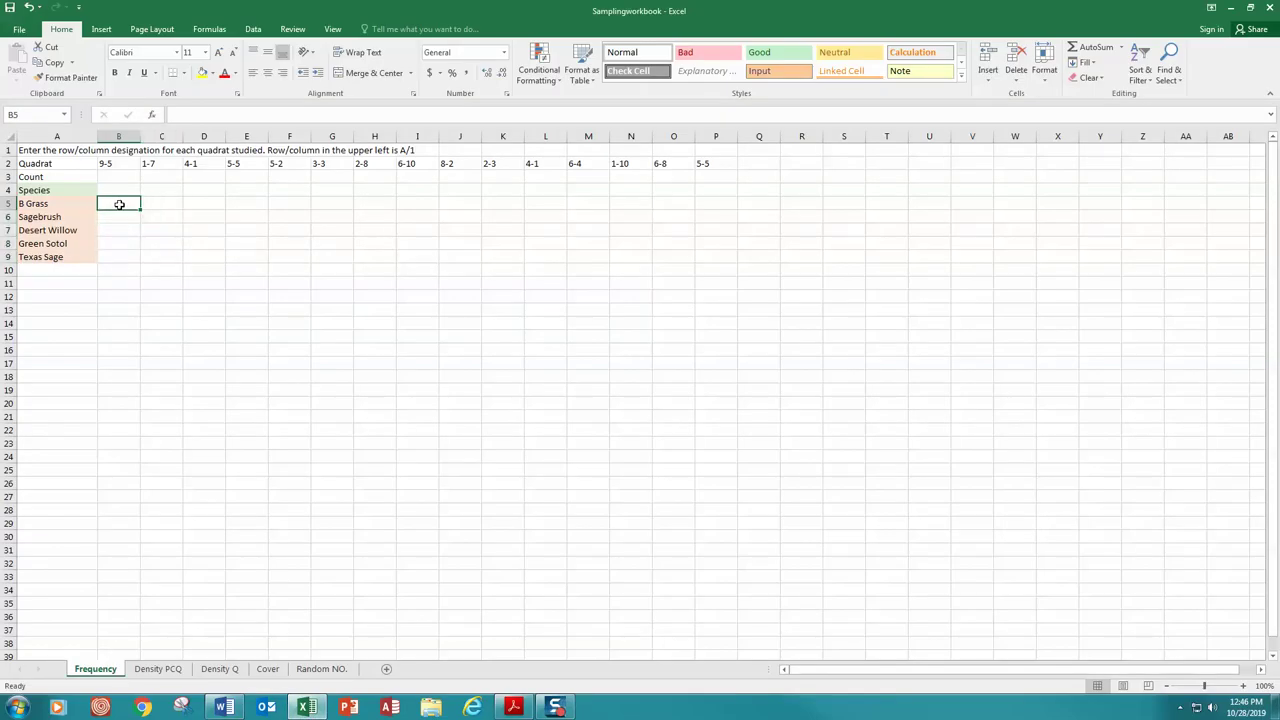
pyautogui.write('1')
pyautogui.click(118, 218)
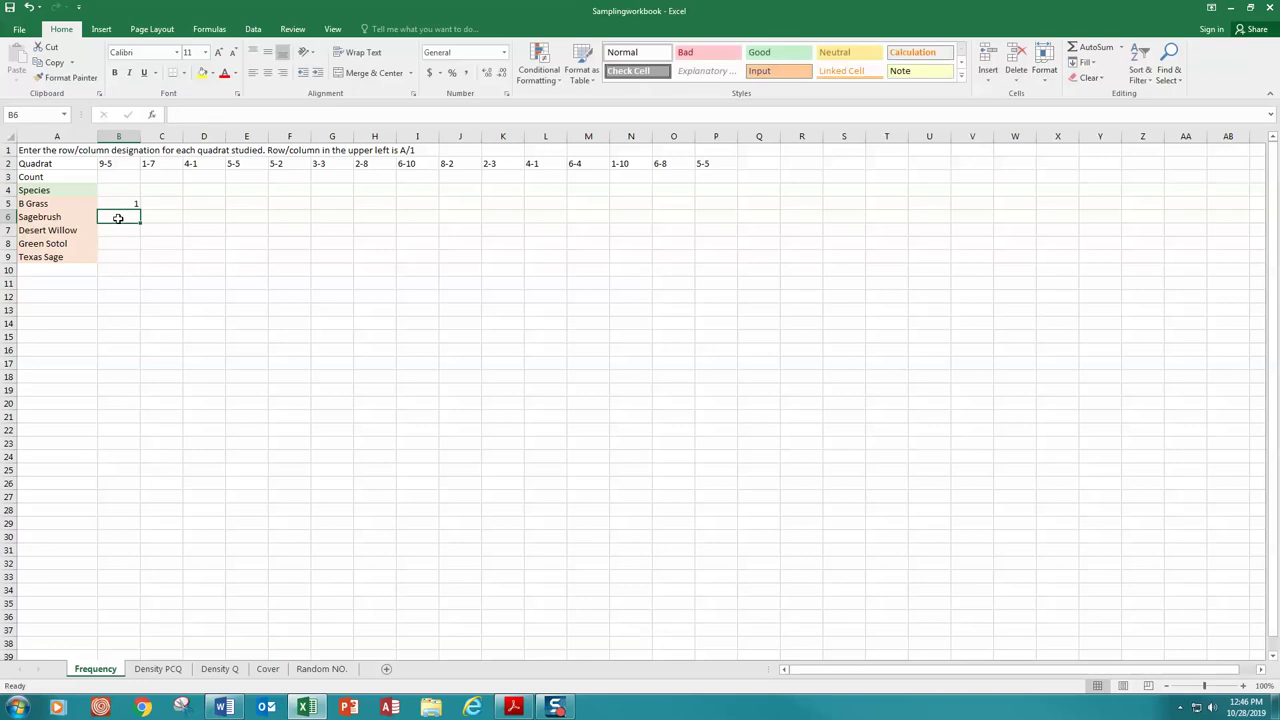
pyautogui.write('1')
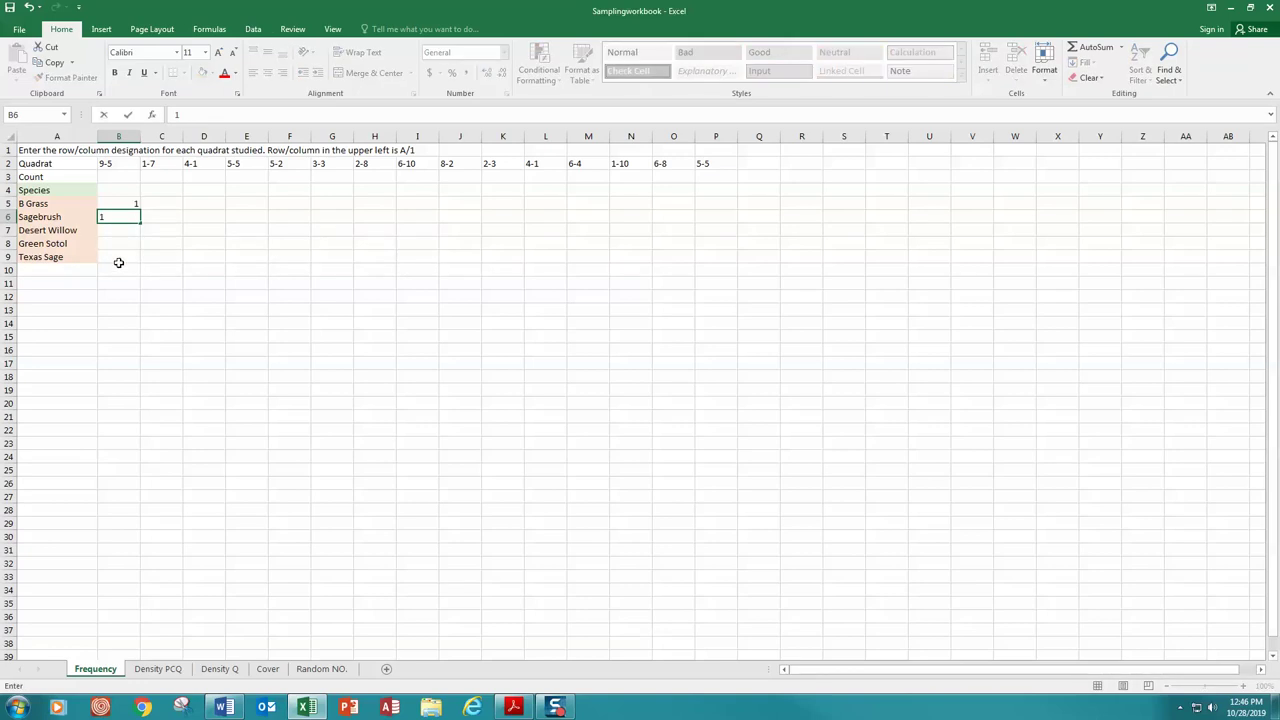
pyautogui.click(119, 258)
pyautogui.write('1')
pyautogui.click(118, 238)
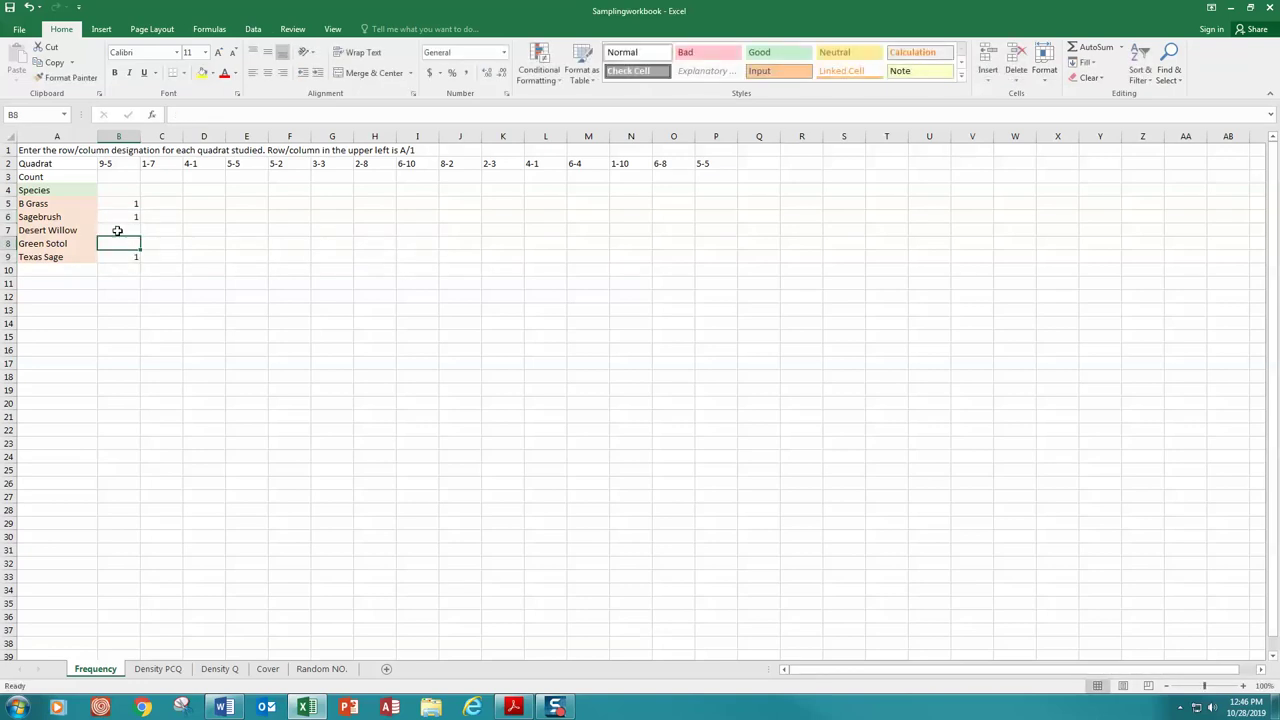
pyautogui.click(117, 230)
pyautogui.write('0')
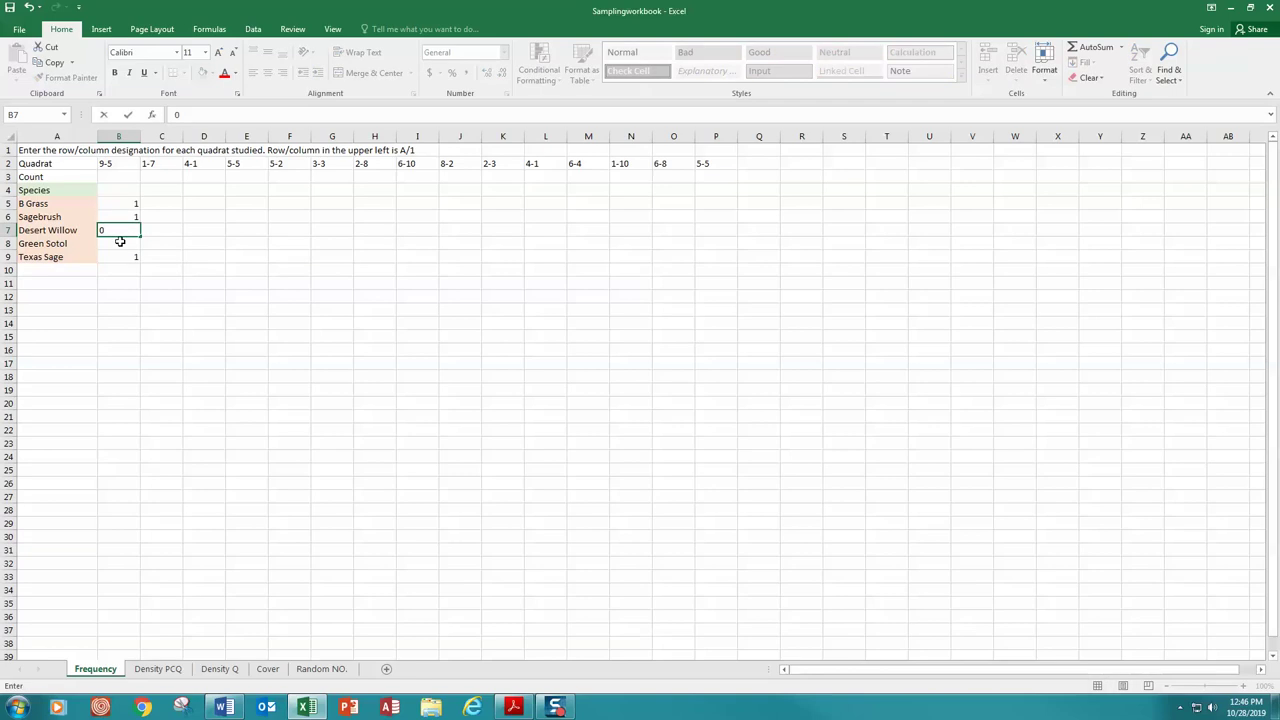
pyautogui.click(118, 242)
pyautogui.write('0')
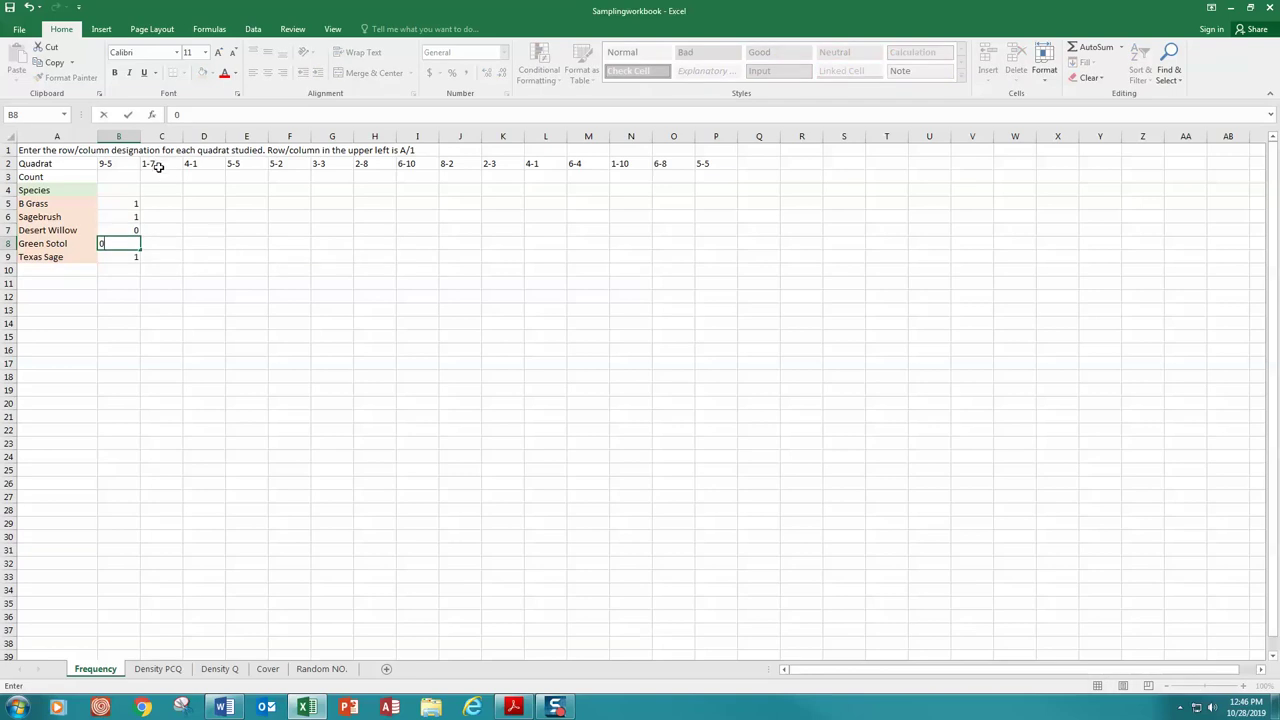
# - Return to the full map in Acrobat Reader and enlarge quadrat 1-7 with Marquee Zoom to identify its plants
pyautogui.click(513, 707)
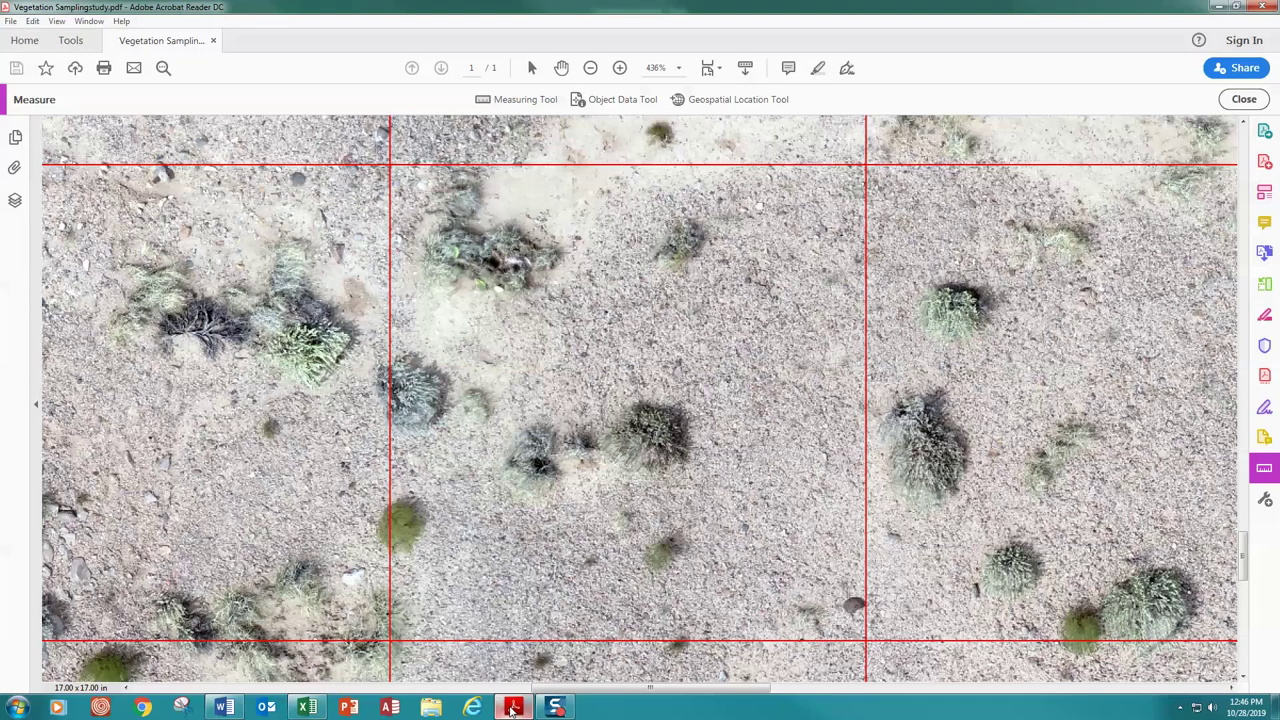
pyautogui.rightClick(606, 357)
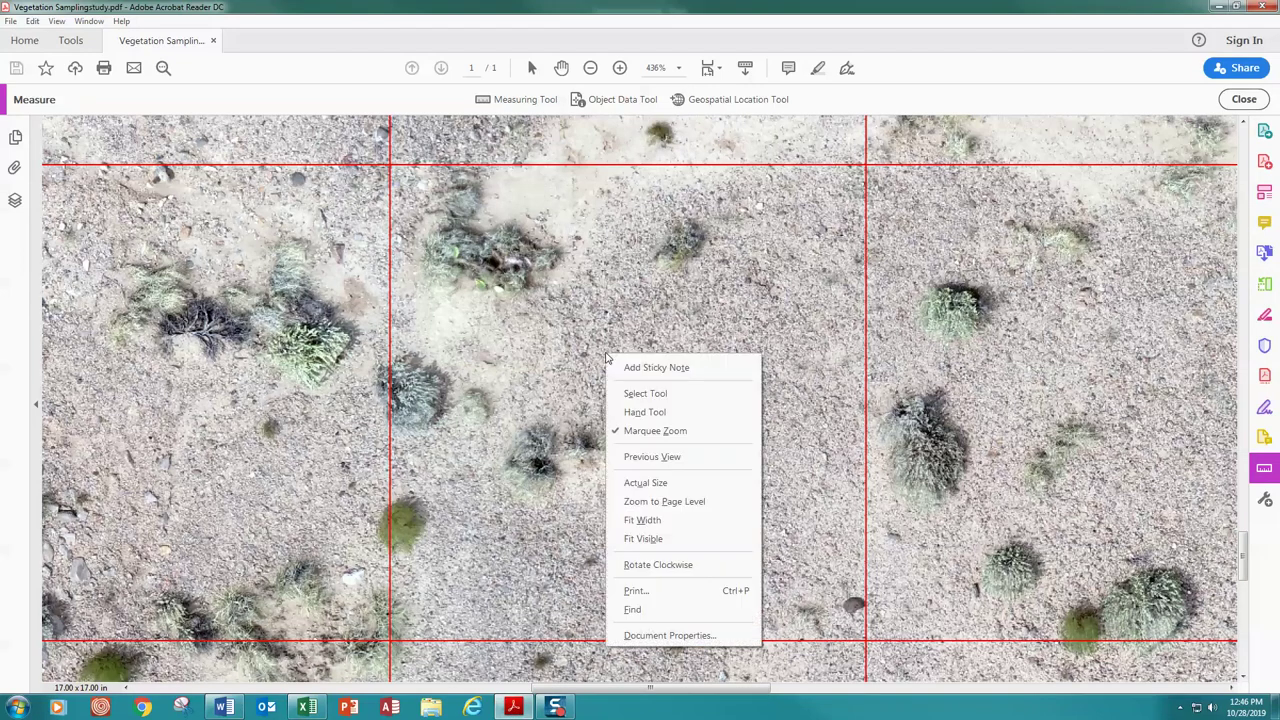
pyautogui.click(646, 458)
pyautogui.scroll(3, 576, 443)
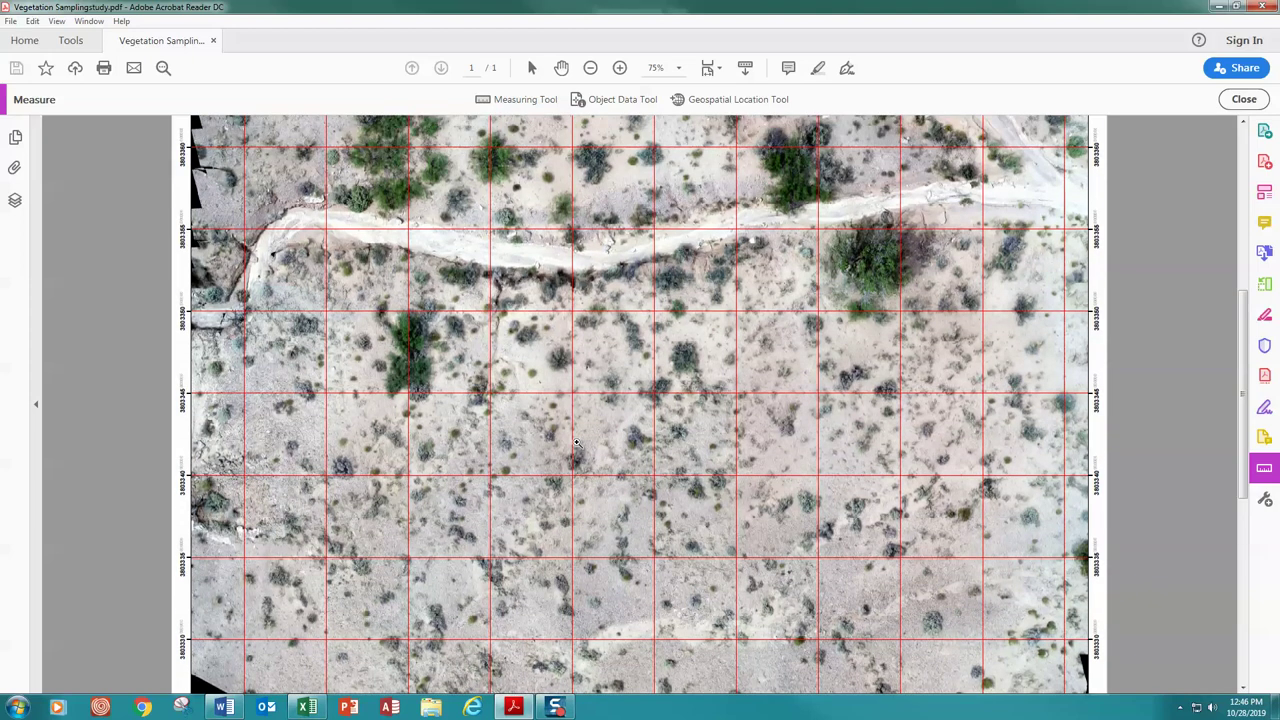
pyautogui.scroll(2, 290, 280)
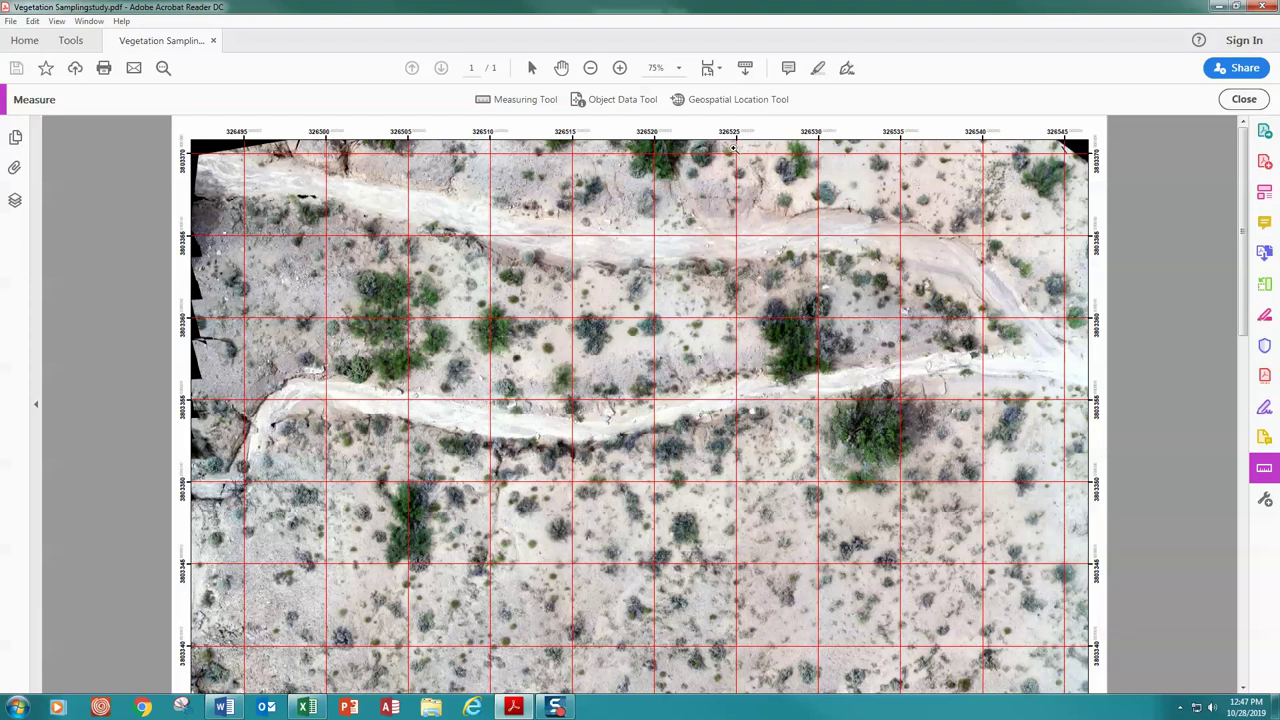
pyautogui.moveTo(732, 148); pyautogui.dragTo(822, 243)
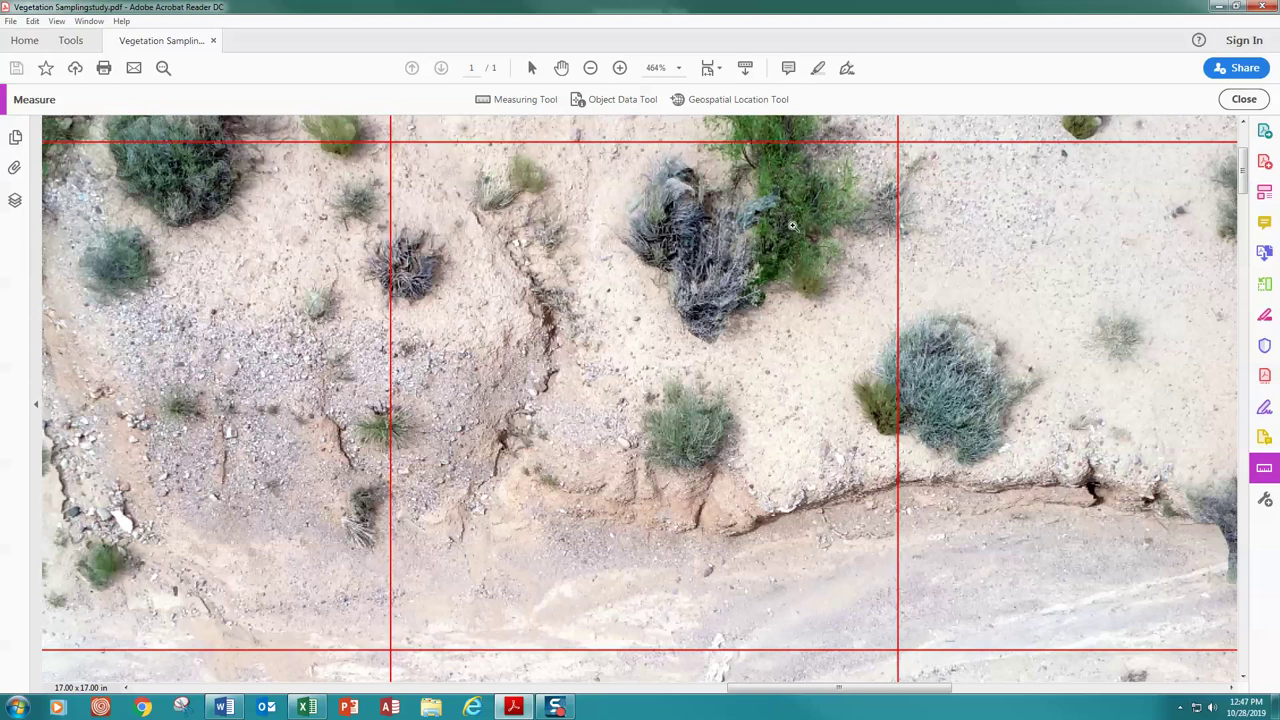
# - In the Excel Frequency sheet, record quadrat 1-7 with 1 for B Grass, Sagebrush and Desert Willow, and 0 for Green Sotol and Texas Sage
pyautogui.click(305, 710)
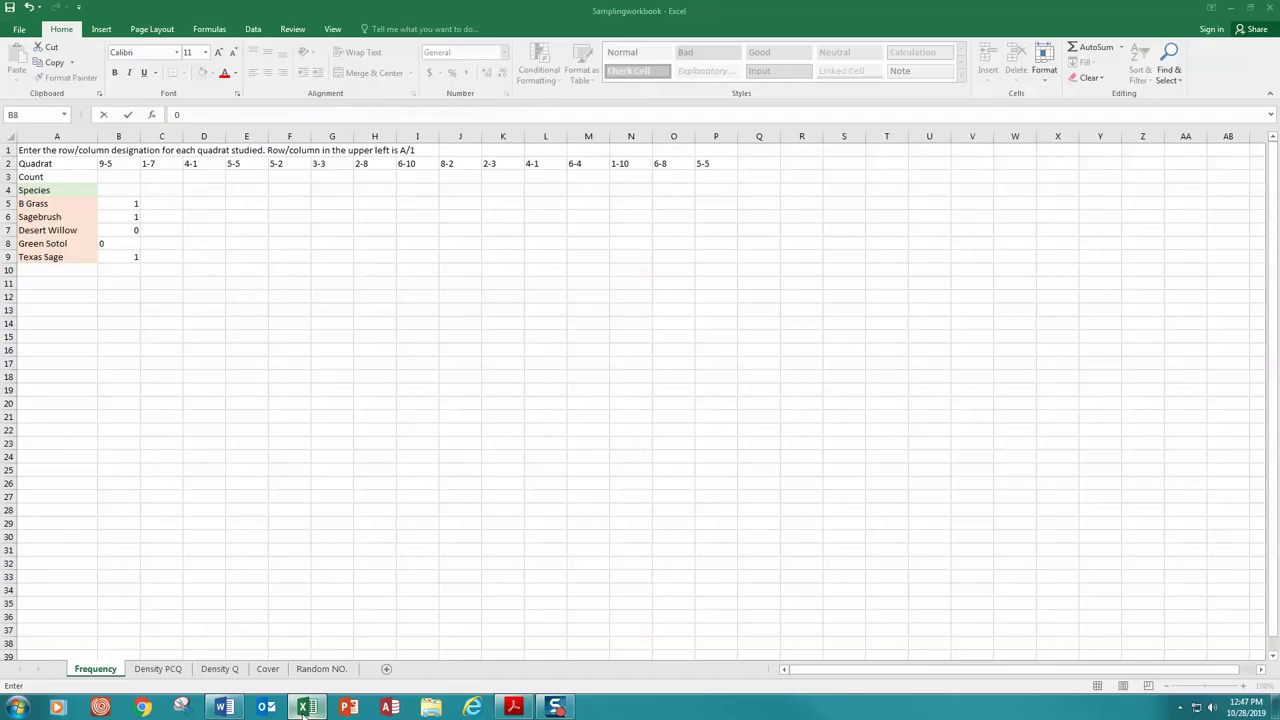
pyautogui.write('0')
pyautogui.click(164, 203)
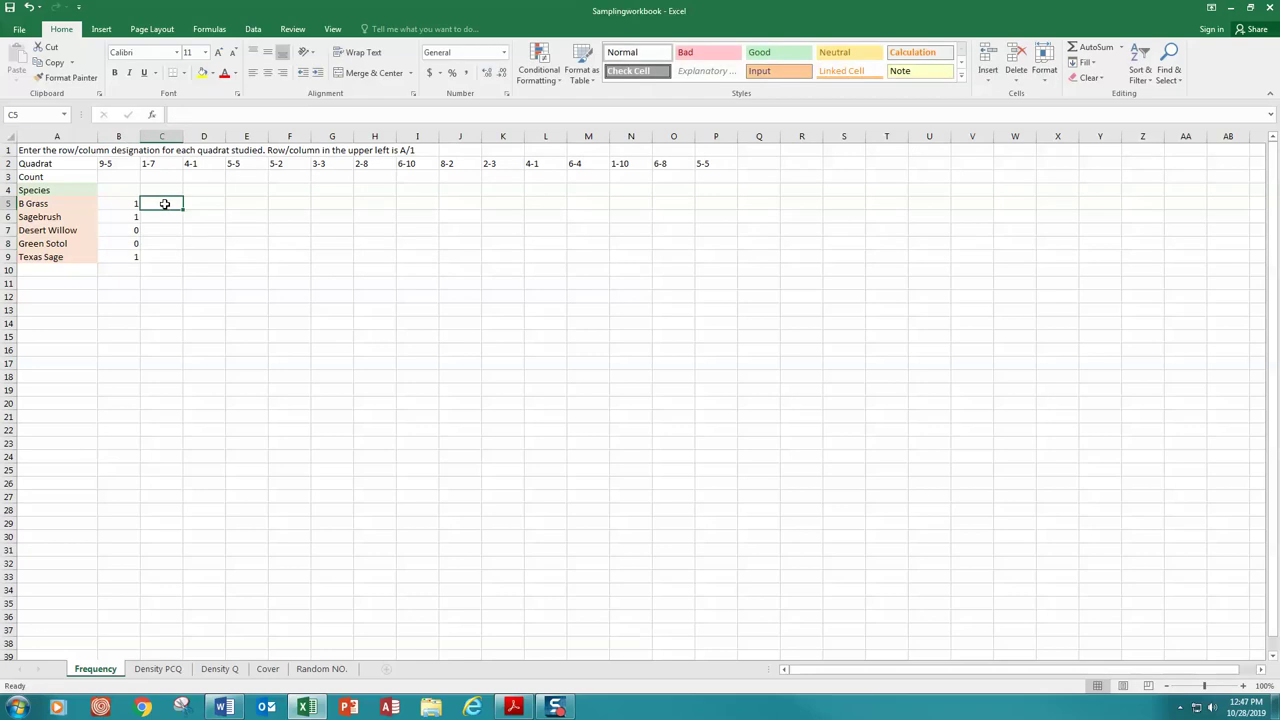
pyautogui.write('1')
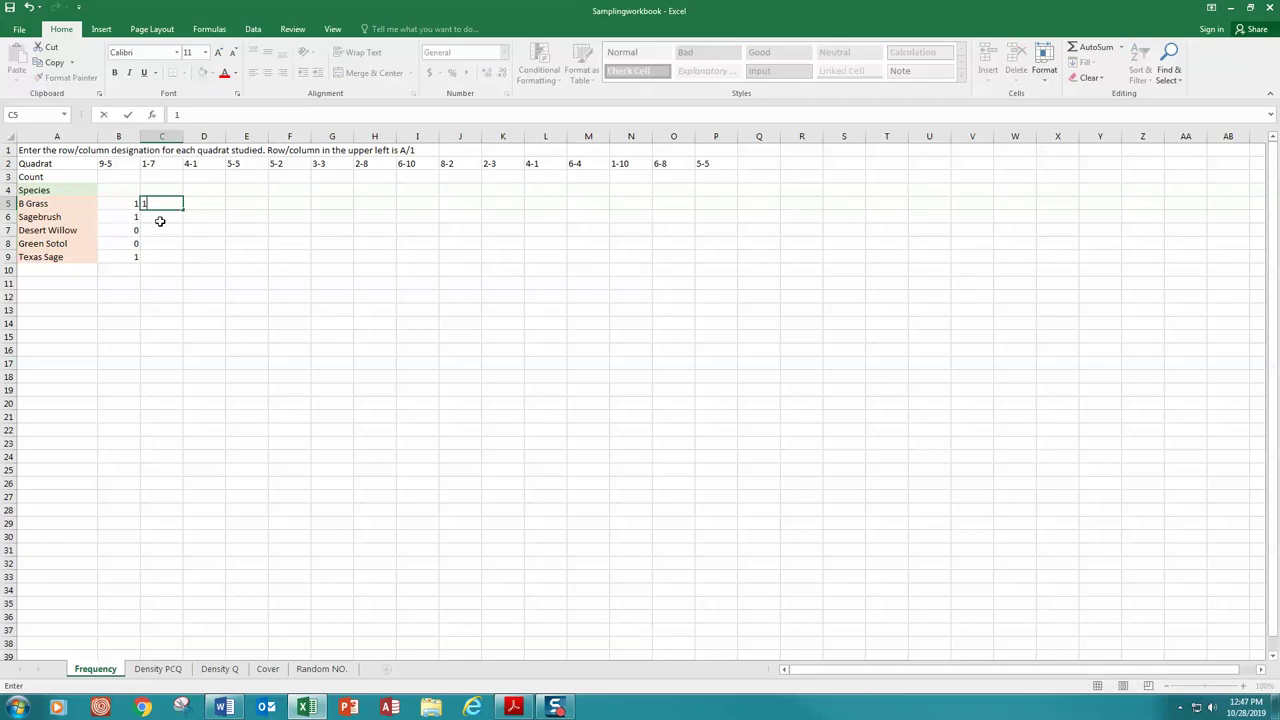
pyautogui.click(158, 218)
pyautogui.write('1')
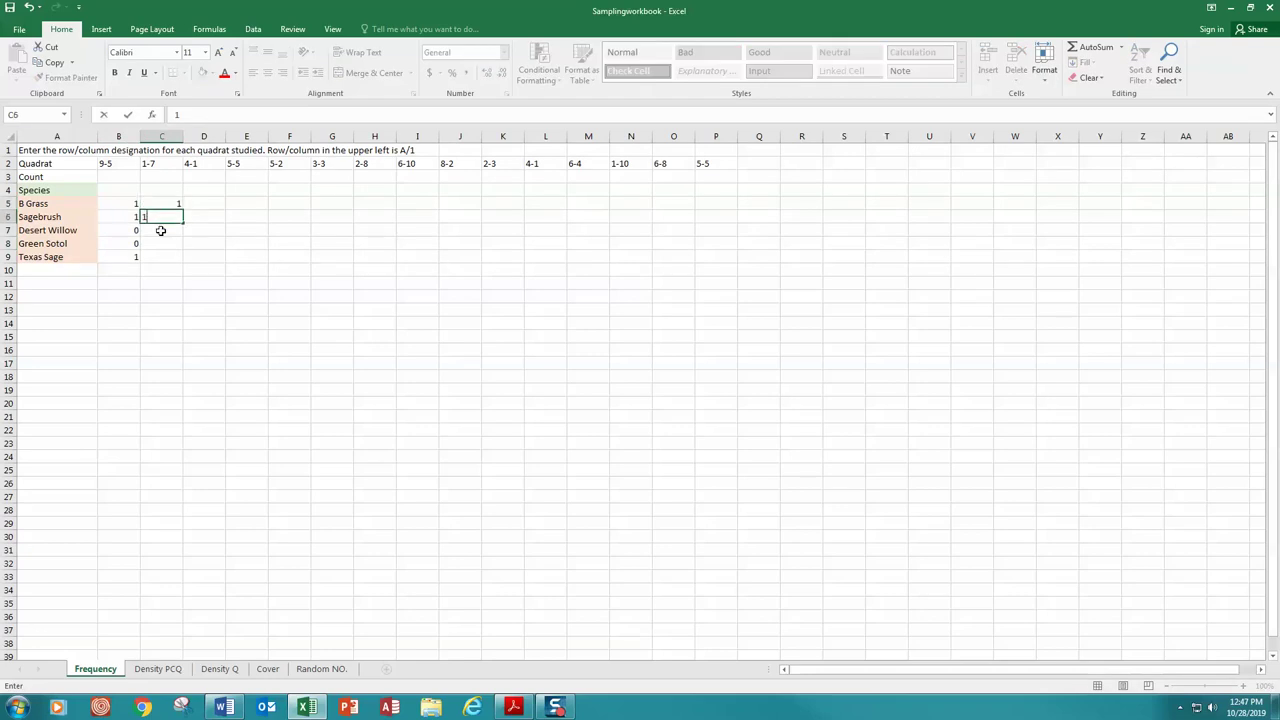
pyautogui.click(160, 230)
pyautogui.write('1')
pyautogui.click(165, 243)
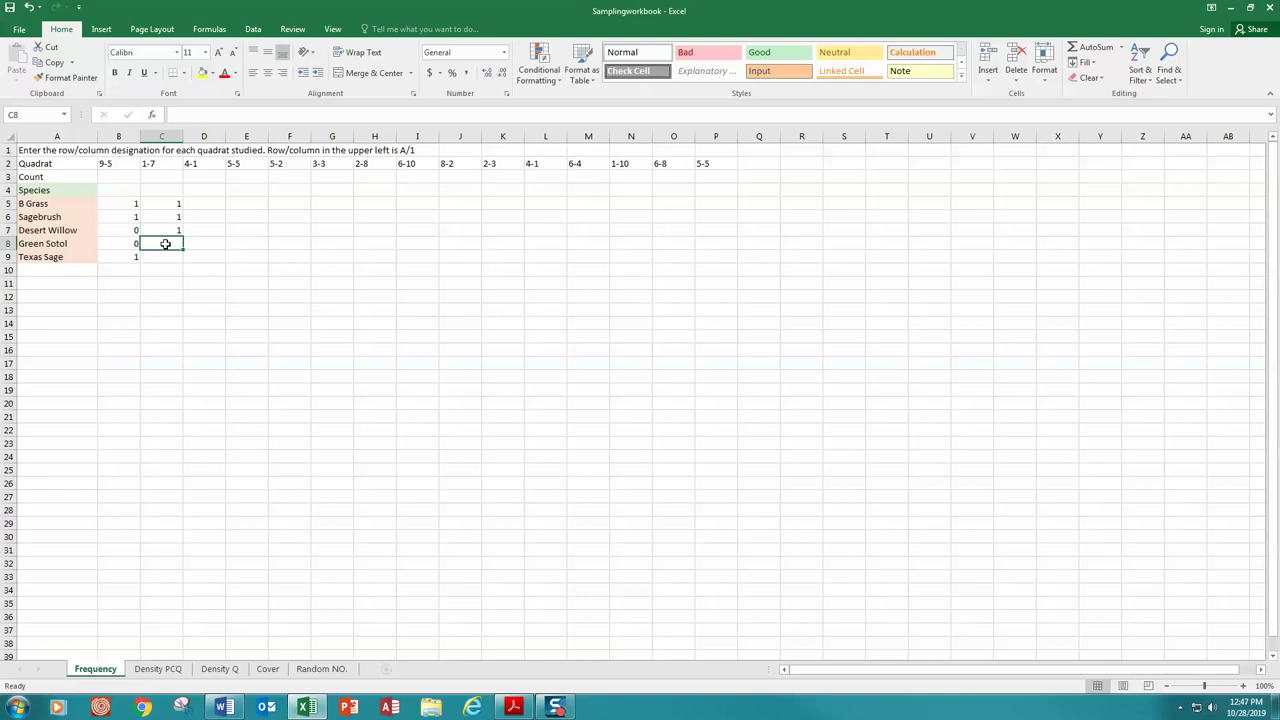
pyautogui.write('0')
pyautogui.click(165, 256)
pyautogui.write('0')
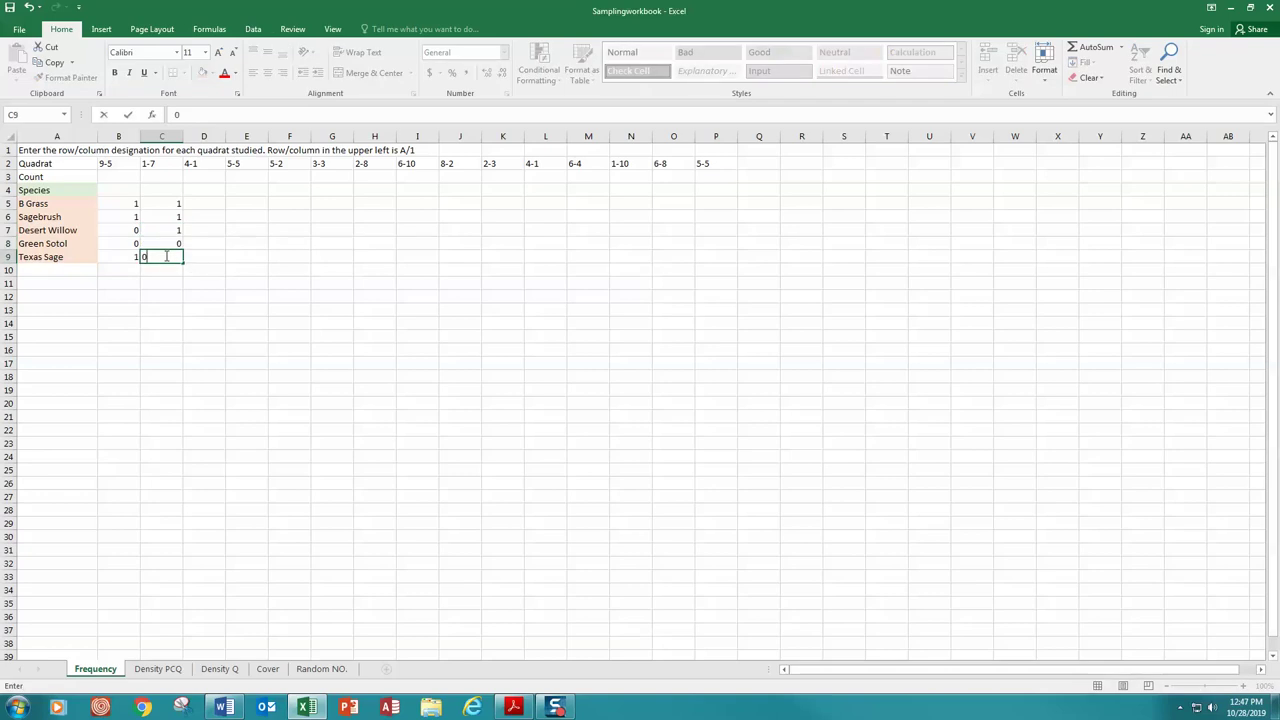
pyautogui.click(190, 276)
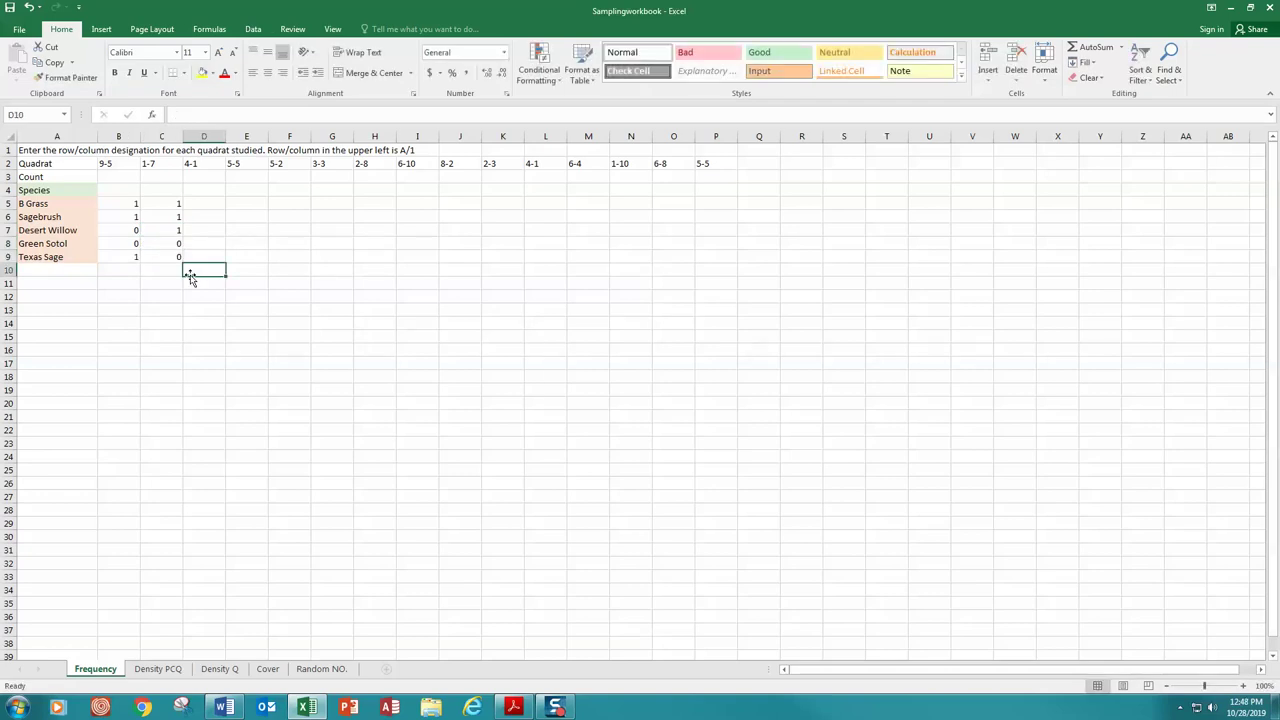
# - In cell Q5 of the Frequency sheet, total the B Grass row with a SUM formula covering B5 to P5
pyautogui.click(748, 204)
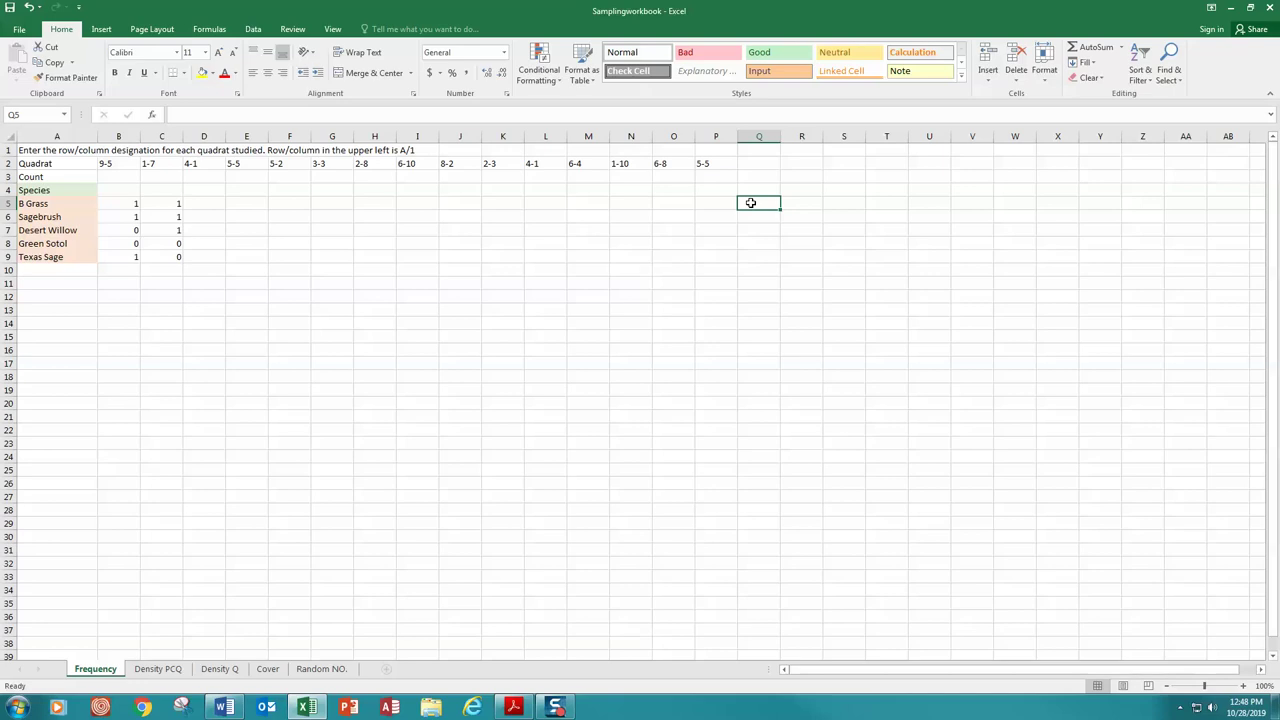
pyautogui.write('=Su')
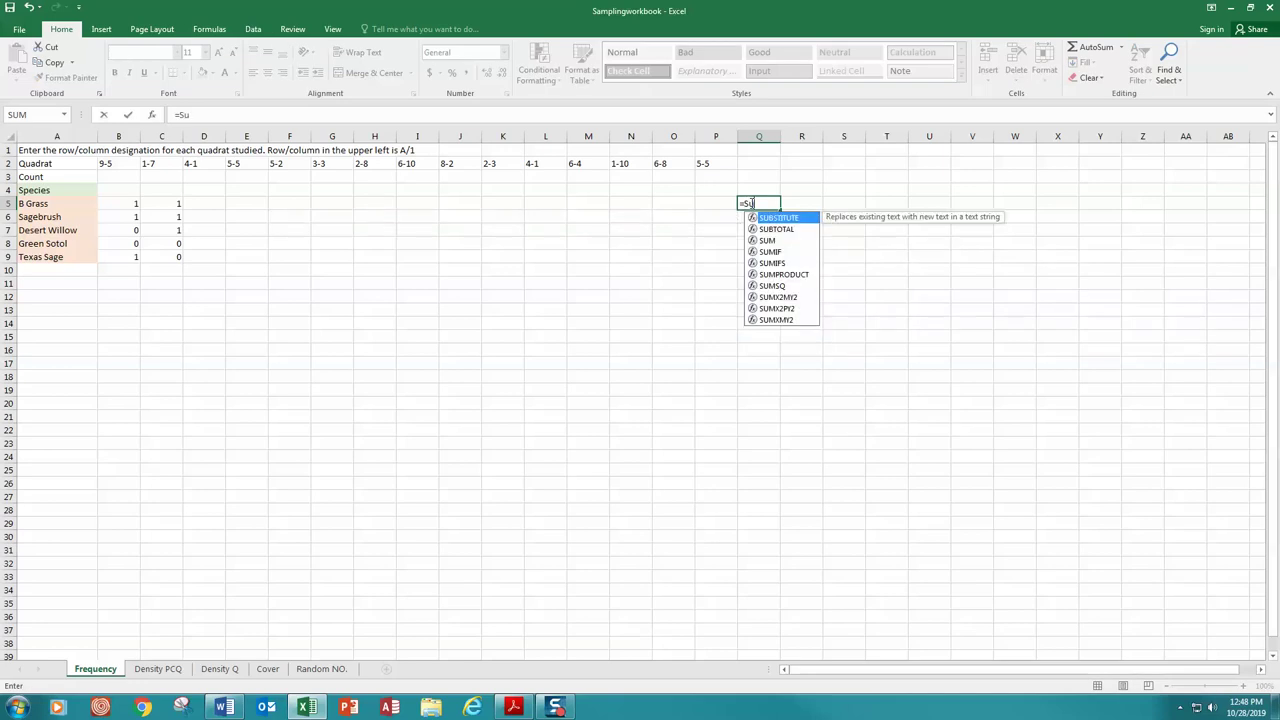
pyautogui.write('m(')
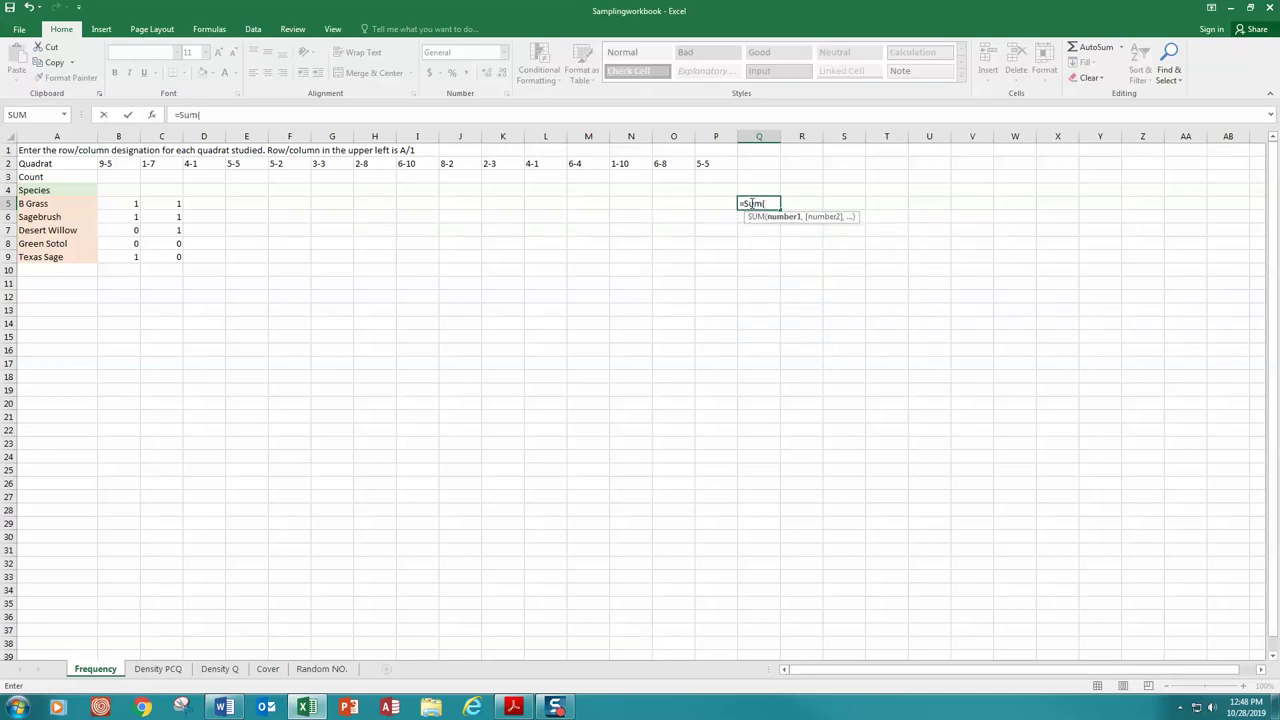
pyautogui.click(131, 205)
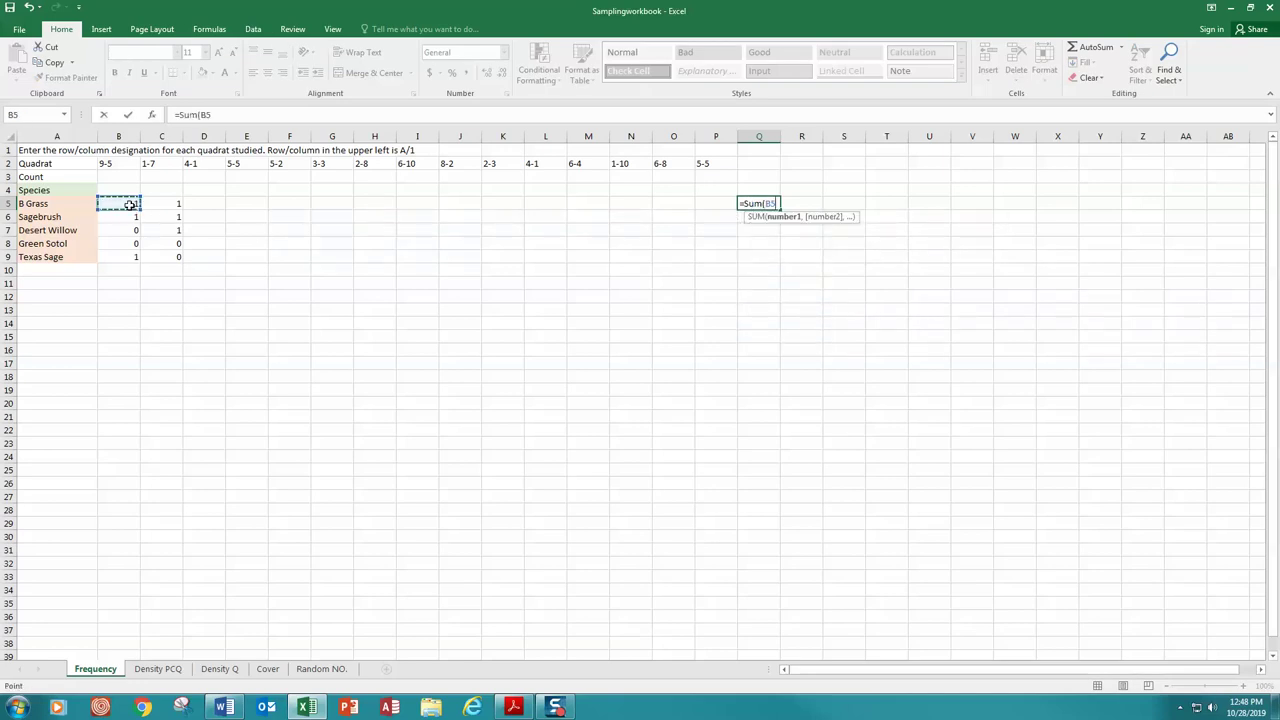
pyautogui.moveTo(131, 205); pyautogui.dragTo(712, 207)
pyautogui.press('Return')
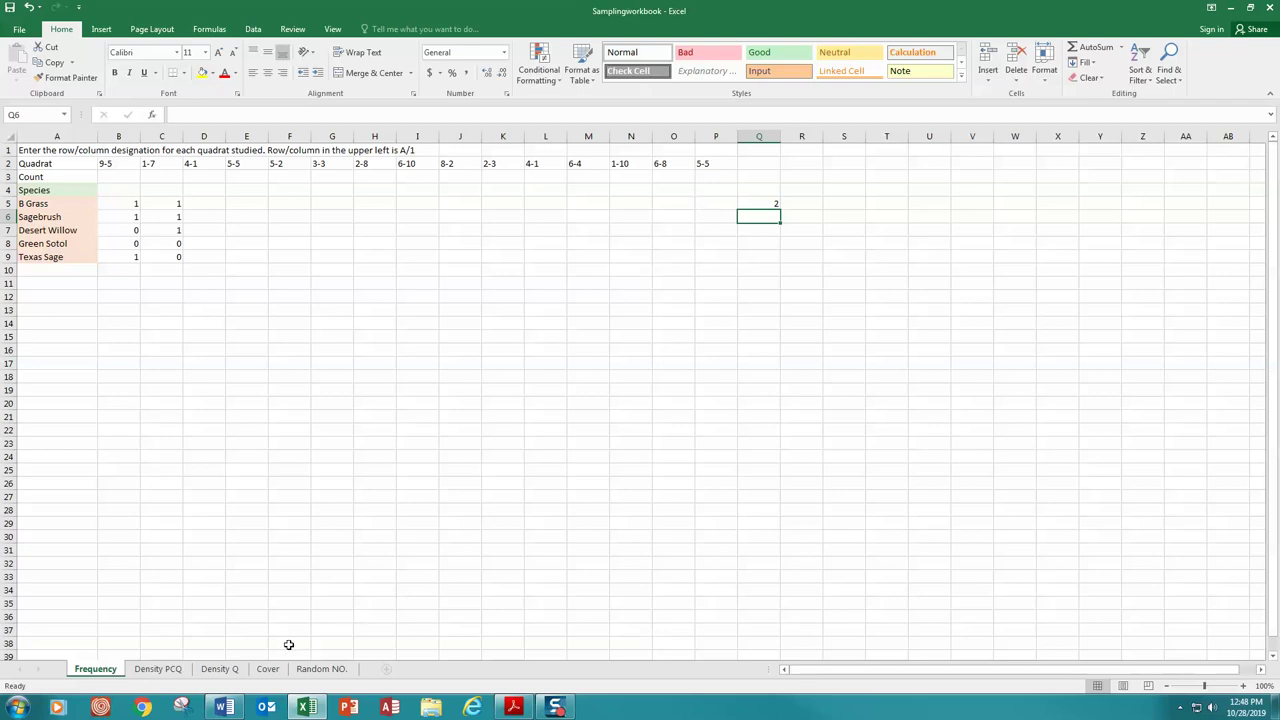
# - Count the B Grass plants in quadrat 1-7 on the PDF map and enter 3 for them in the Density Q sheet
pyautogui.click(222, 670)
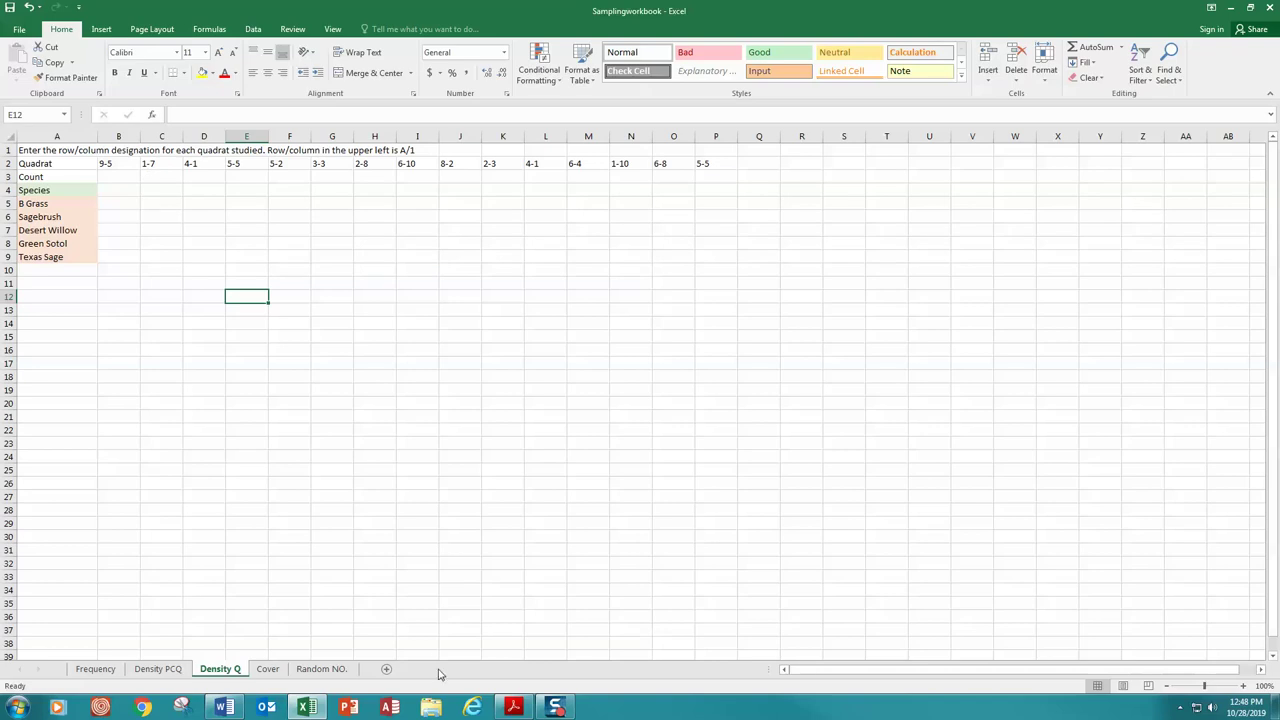
pyautogui.click(512, 708)
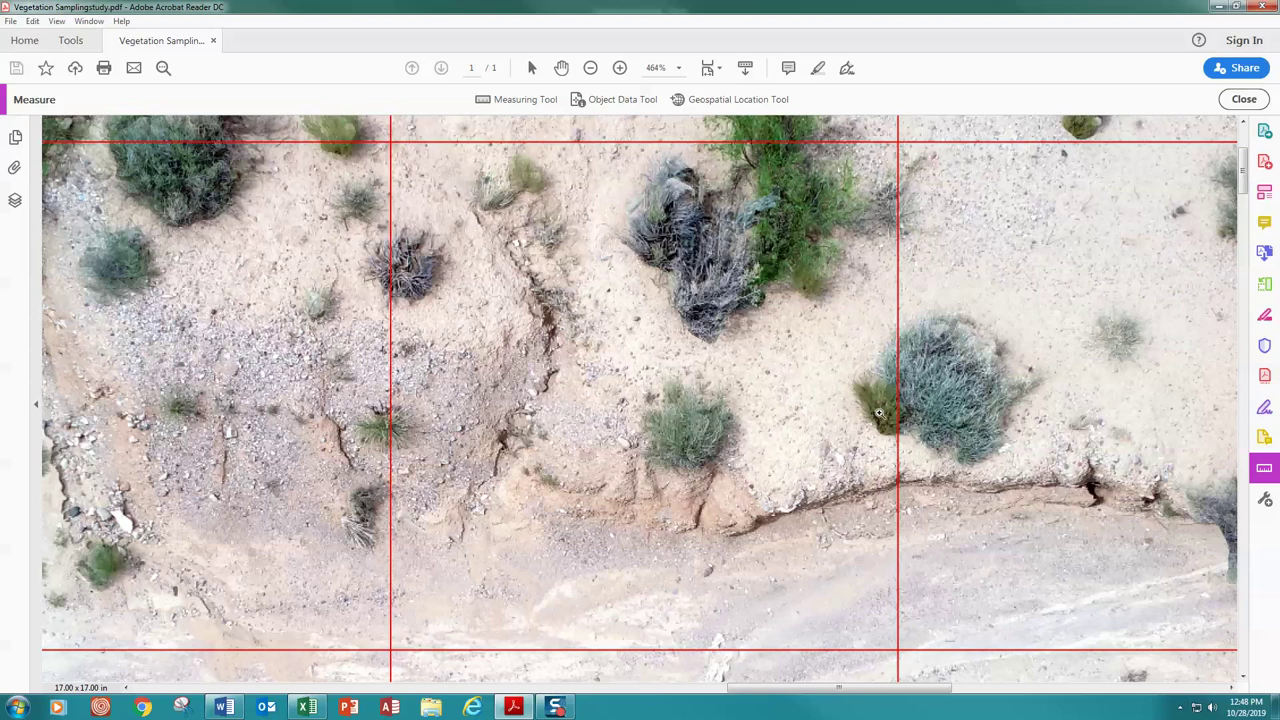
pyautogui.click(306, 708)
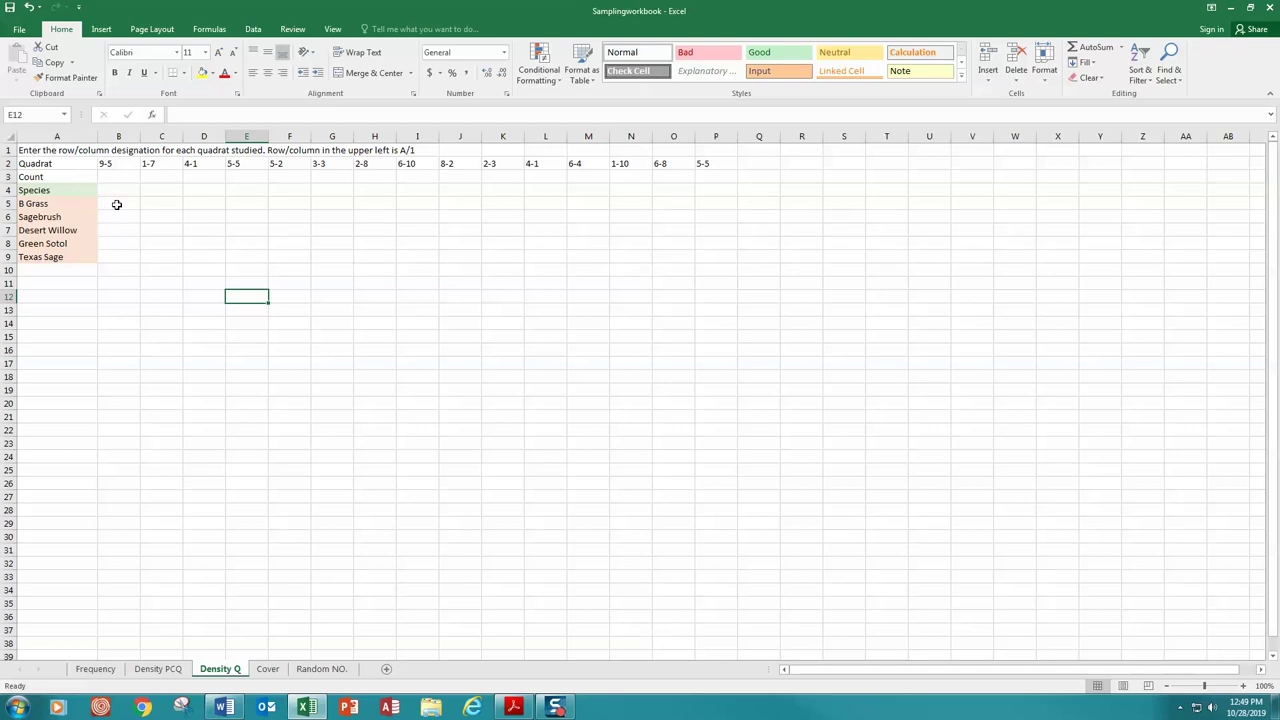
pyautogui.click(159, 204)
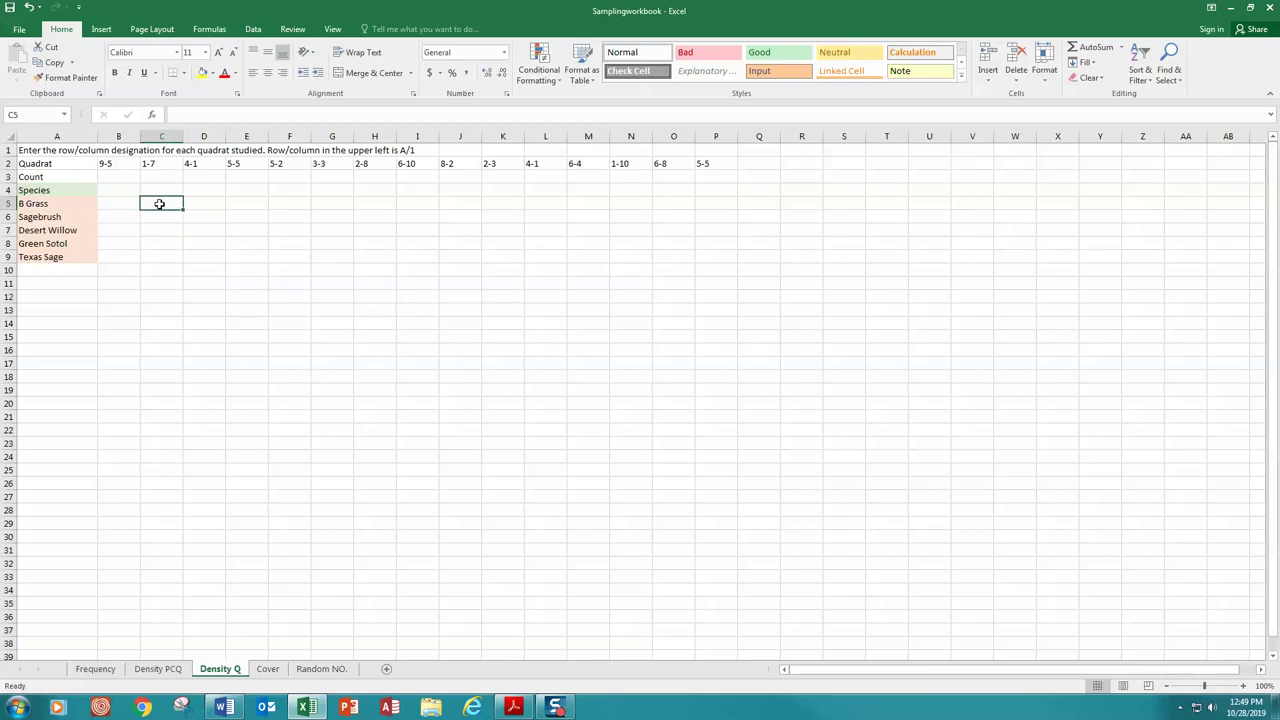
pyautogui.write('3')
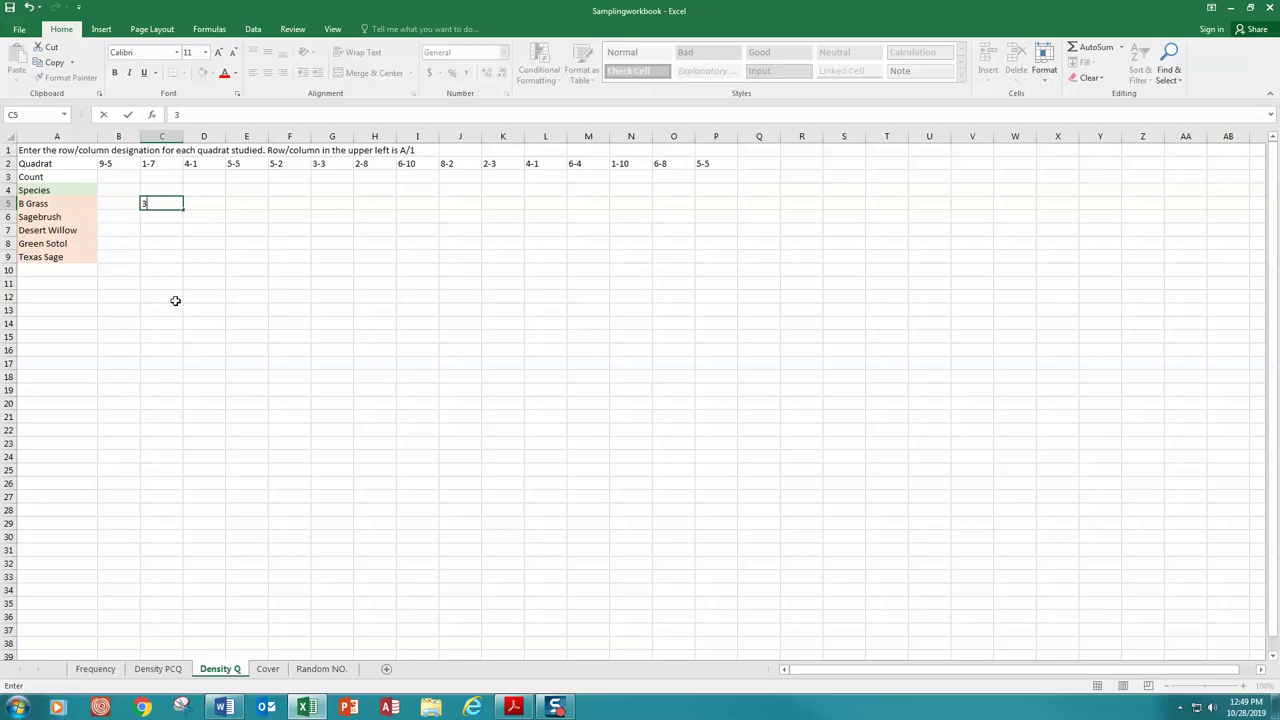
# - Check quadrat 1-7 on the PDF map again and enter 1 for Desert Willow in the Density Q sheet
pyautogui.click(513, 707)
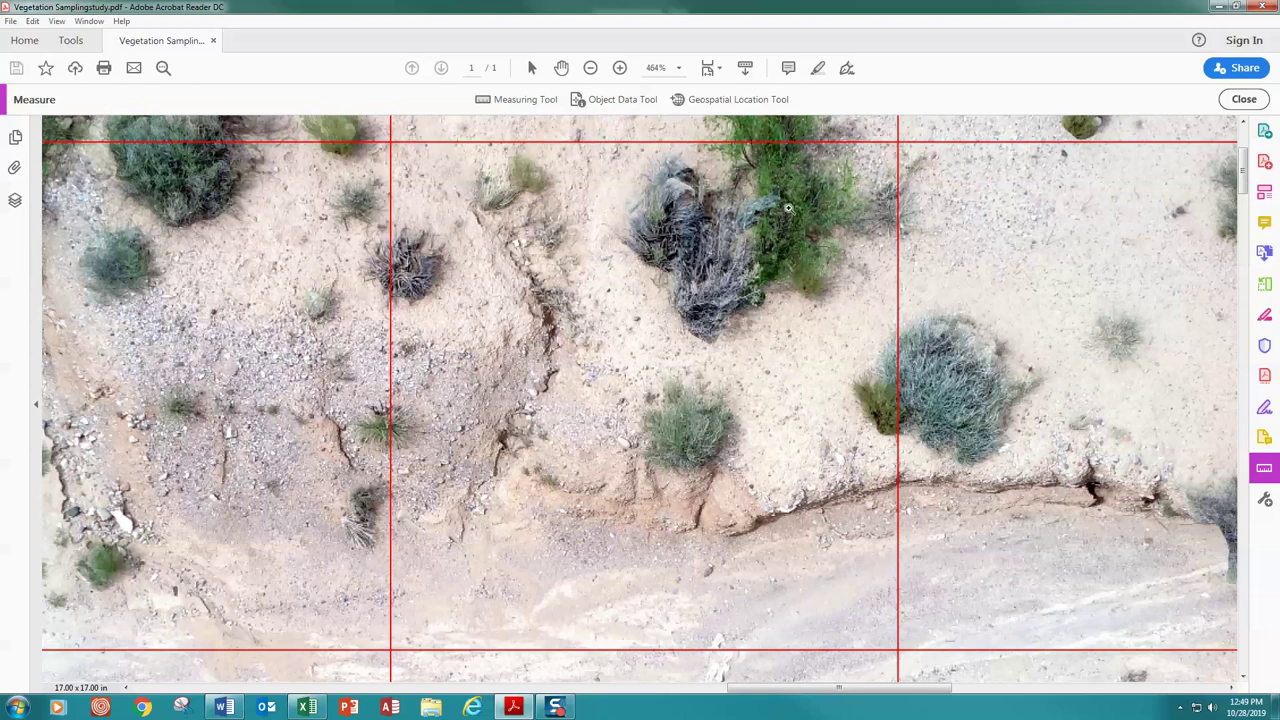
pyautogui.click(307, 707)
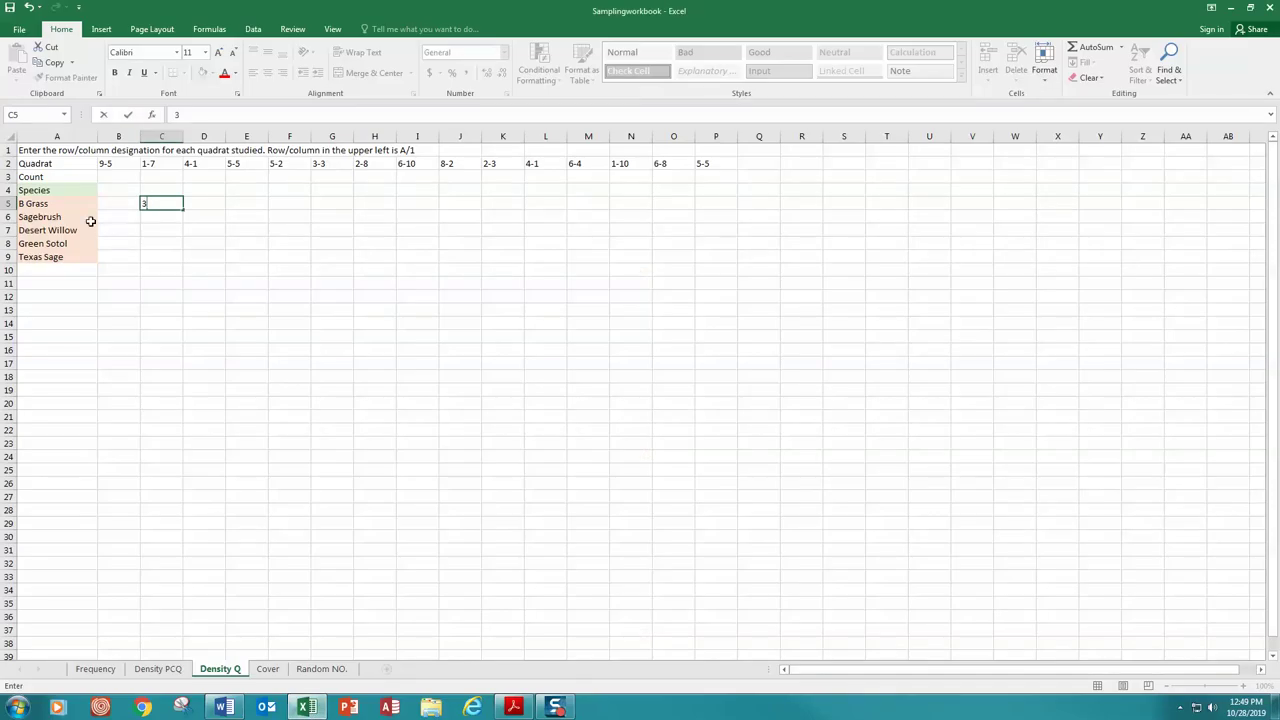
pyautogui.click(166, 231)
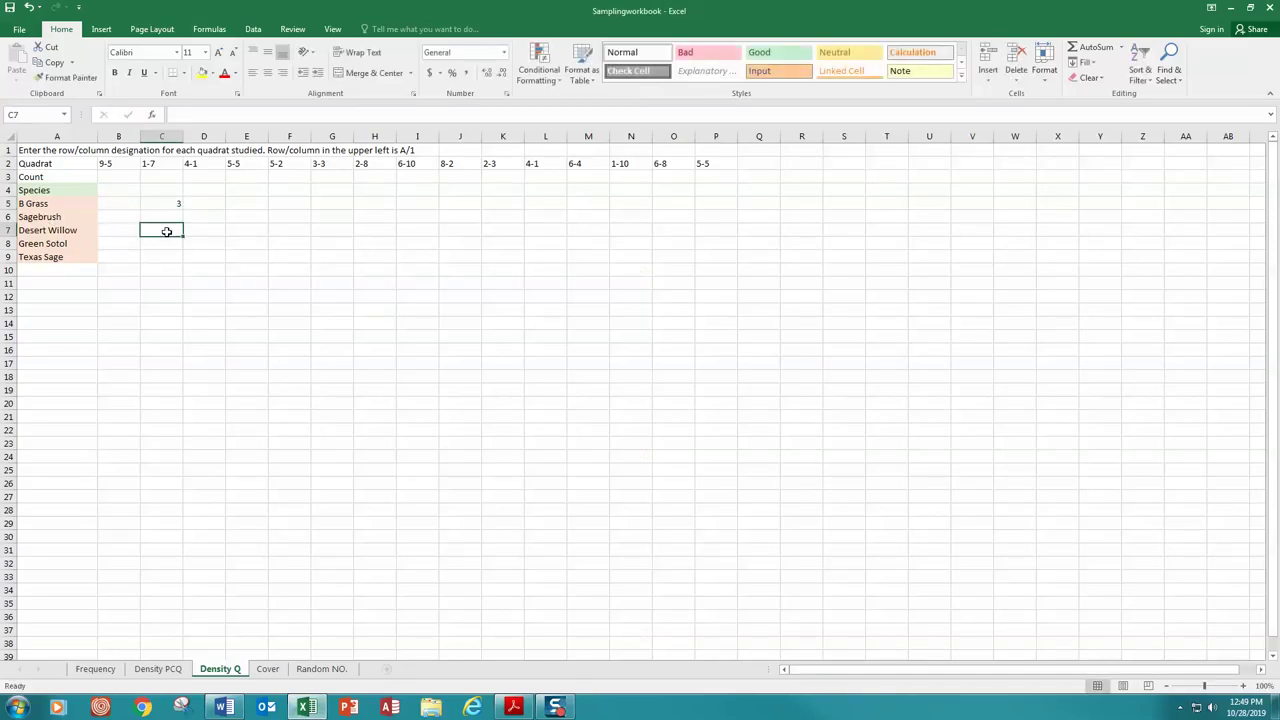
pyautogui.write('1')
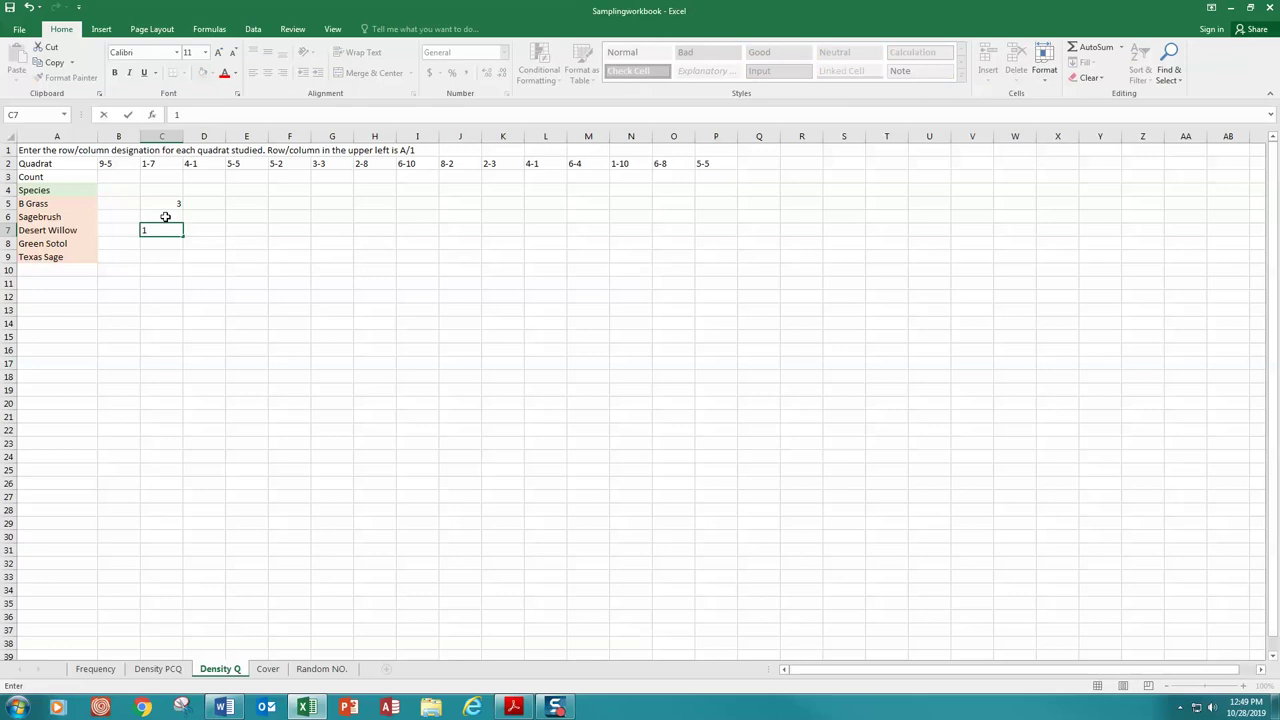
# - Count the remaining plants of quadrat 1-7 on the map and enter 2 for Sagebrush and 0 for Green Sotol and Texas Sage in Density Q
pyautogui.click(509, 709)
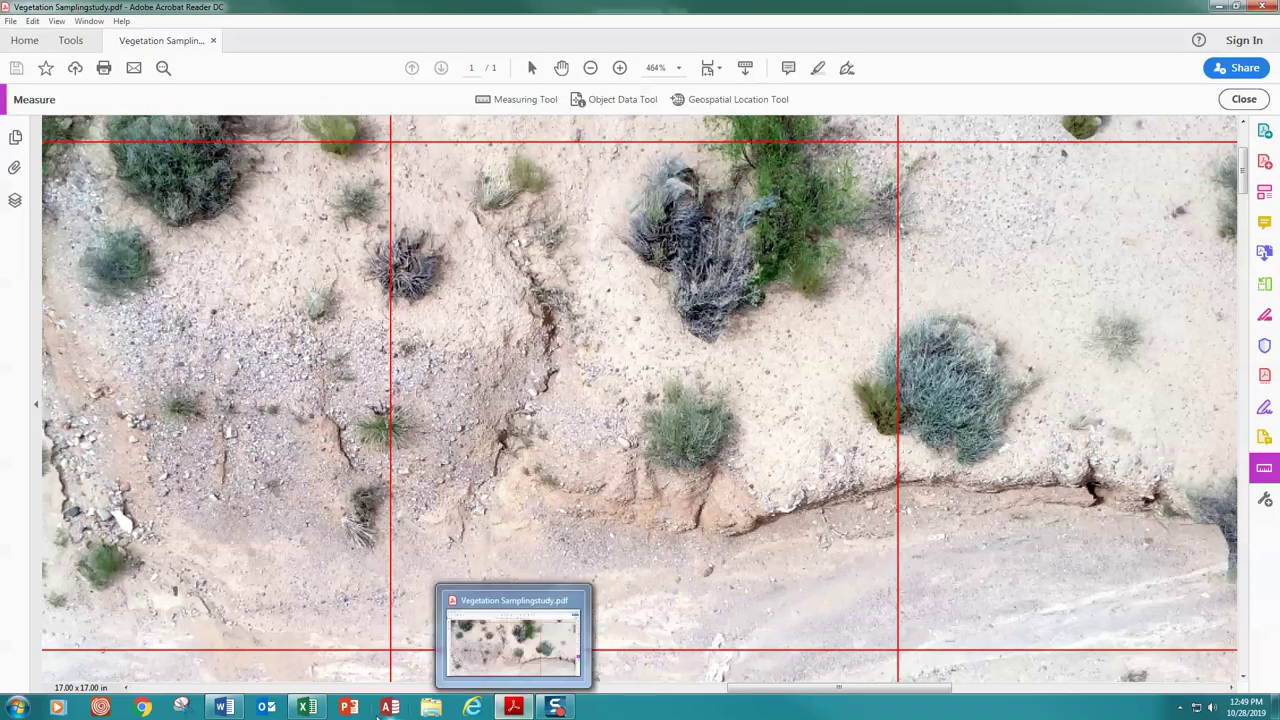
pyautogui.click(307, 707)
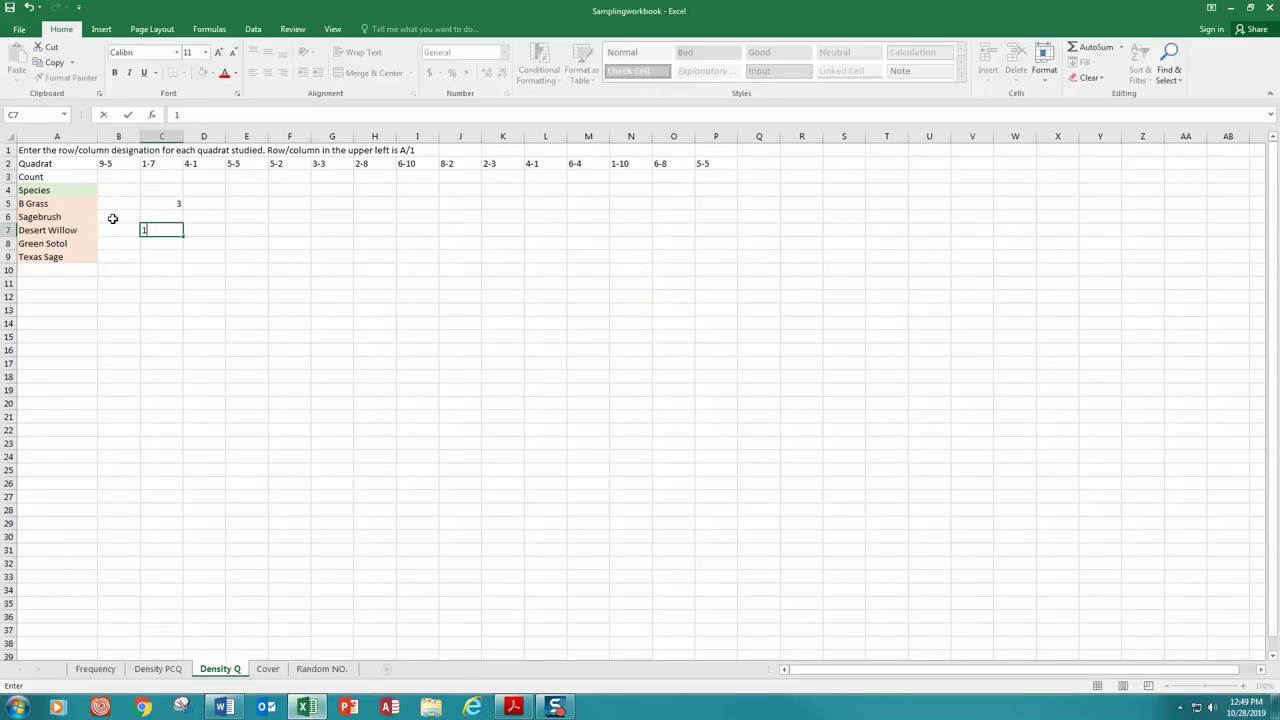
pyautogui.click(157, 216)
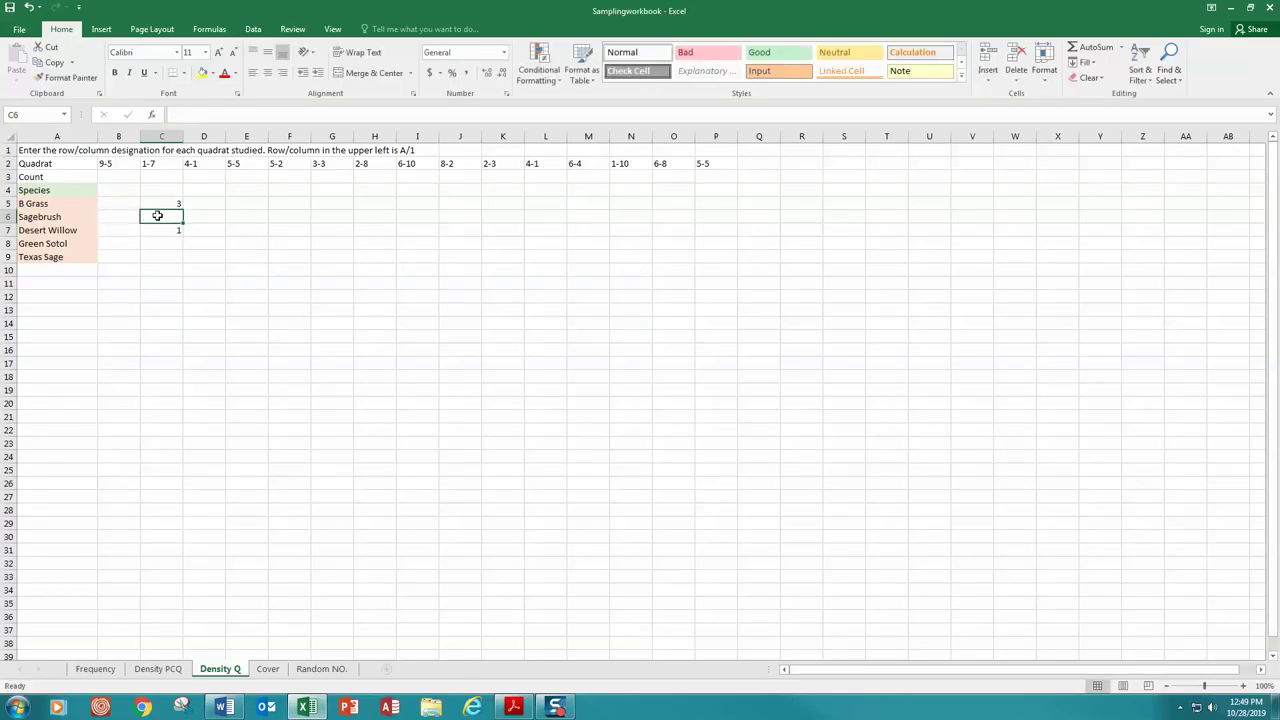
pyautogui.write('2')
pyautogui.click(163, 242)
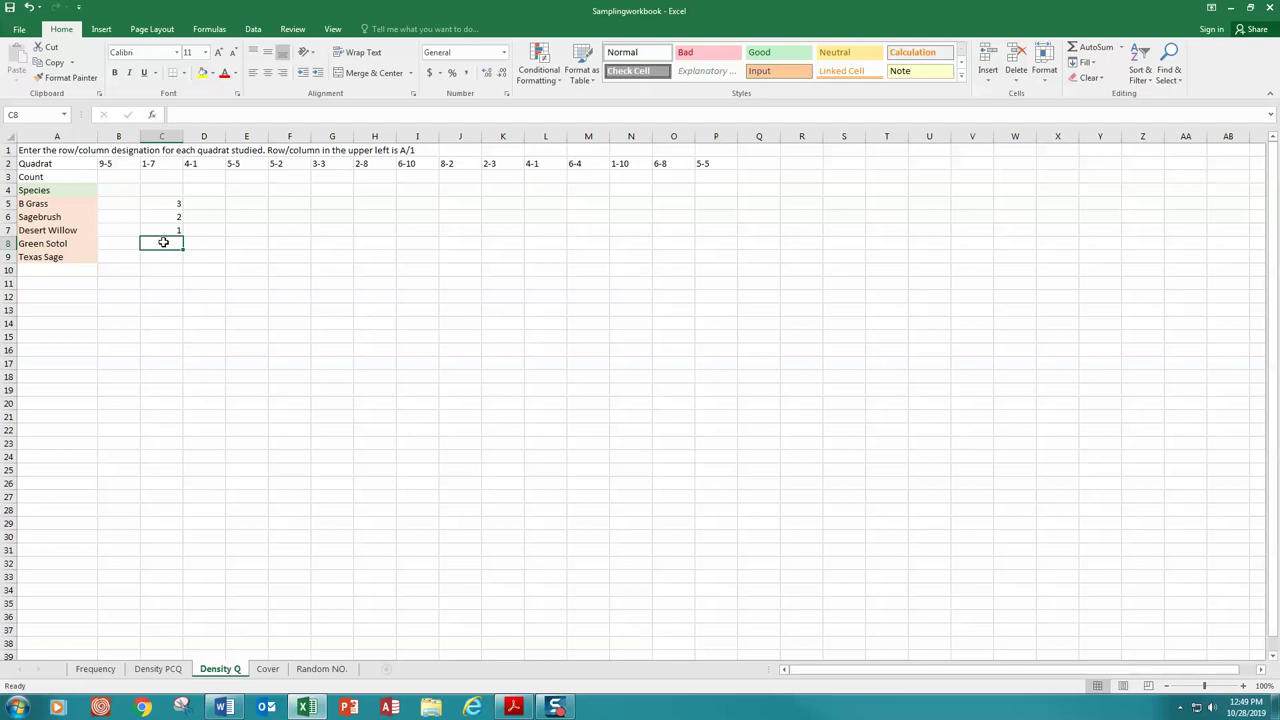
pyautogui.write('0')
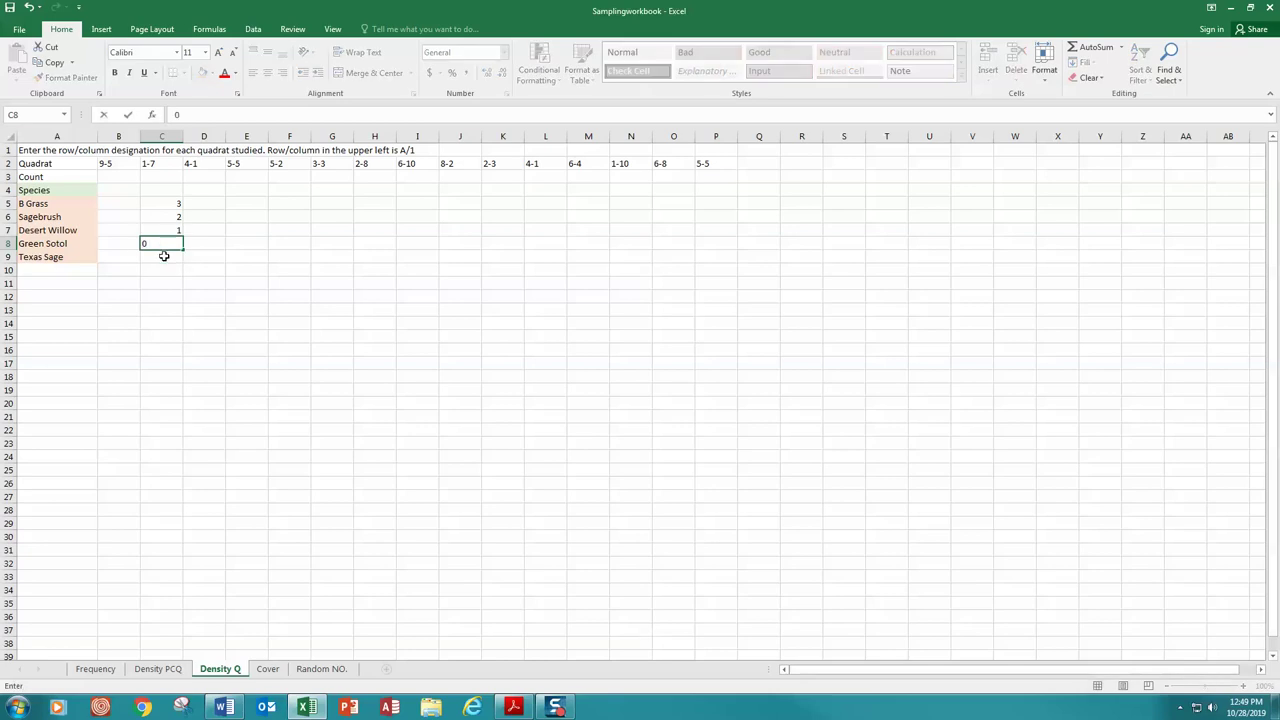
pyautogui.click(164, 256)
pyautogui.write('0')
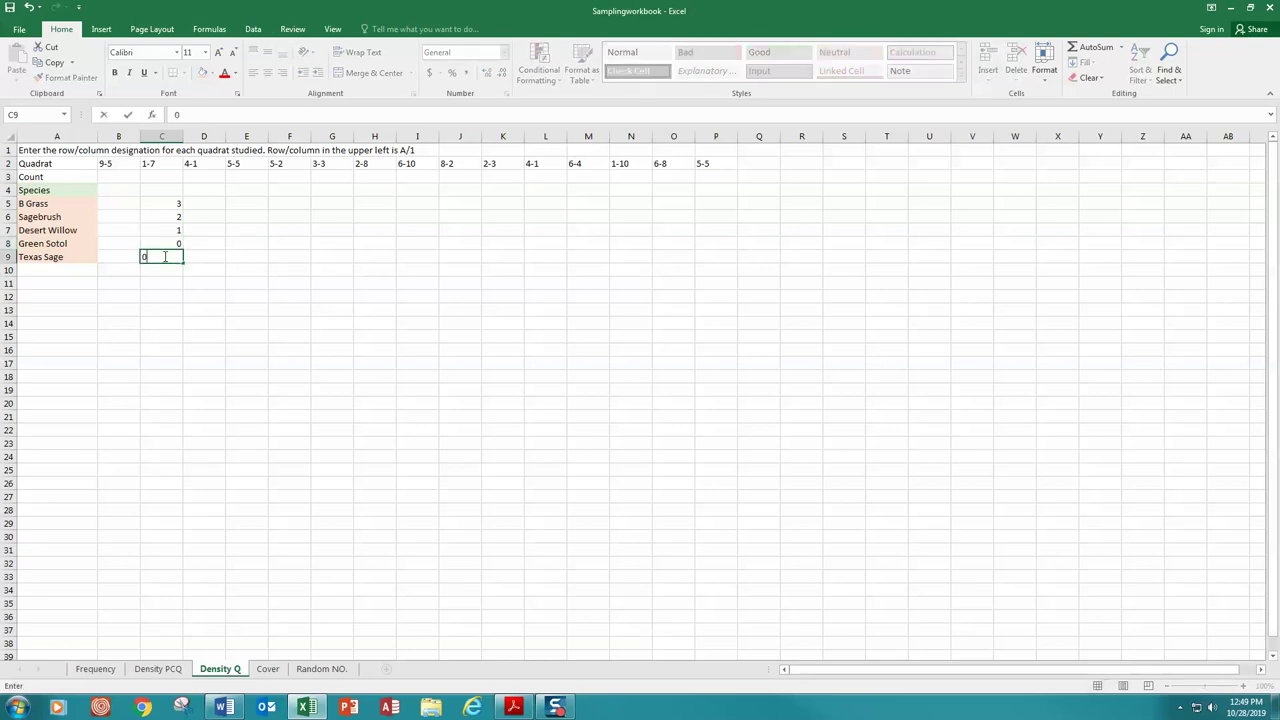
pyautogui.click(216, 348)
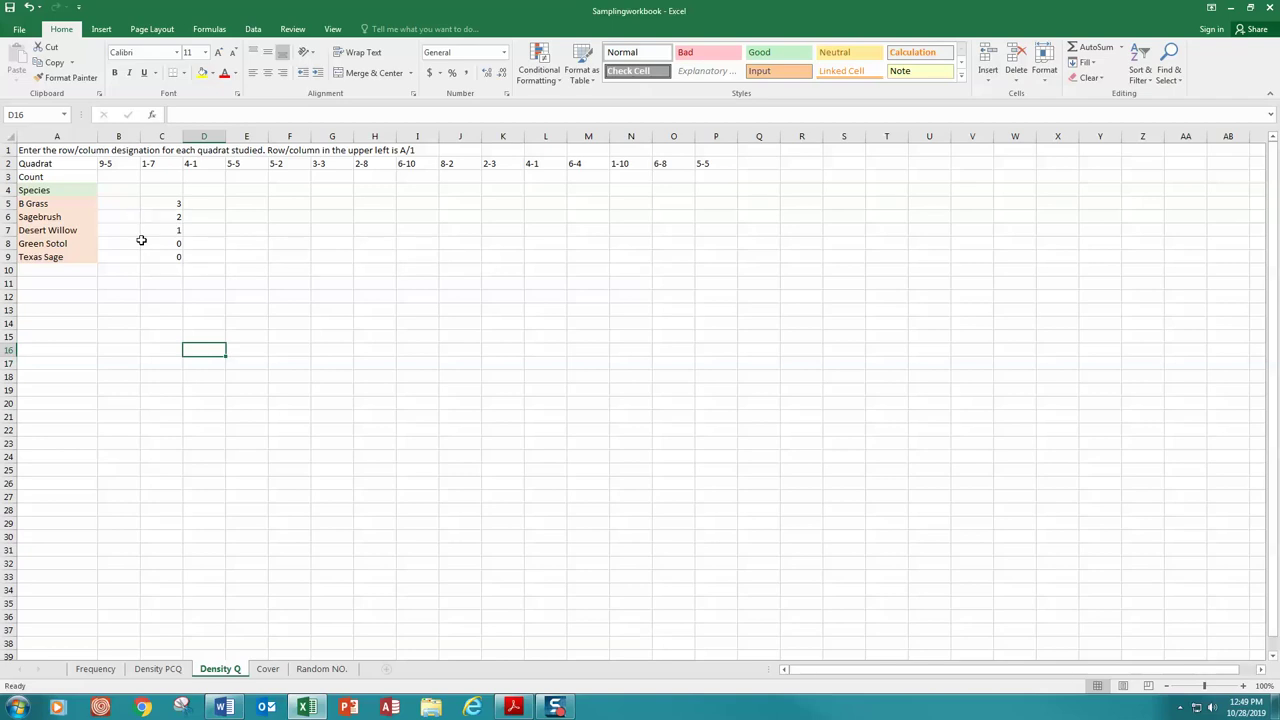
# - Restore the previous full map view in Acrobat Reader and enlarge quadrat 9-5 with Marquee Zoom to count its plants
pyautogui.click(515, 710)
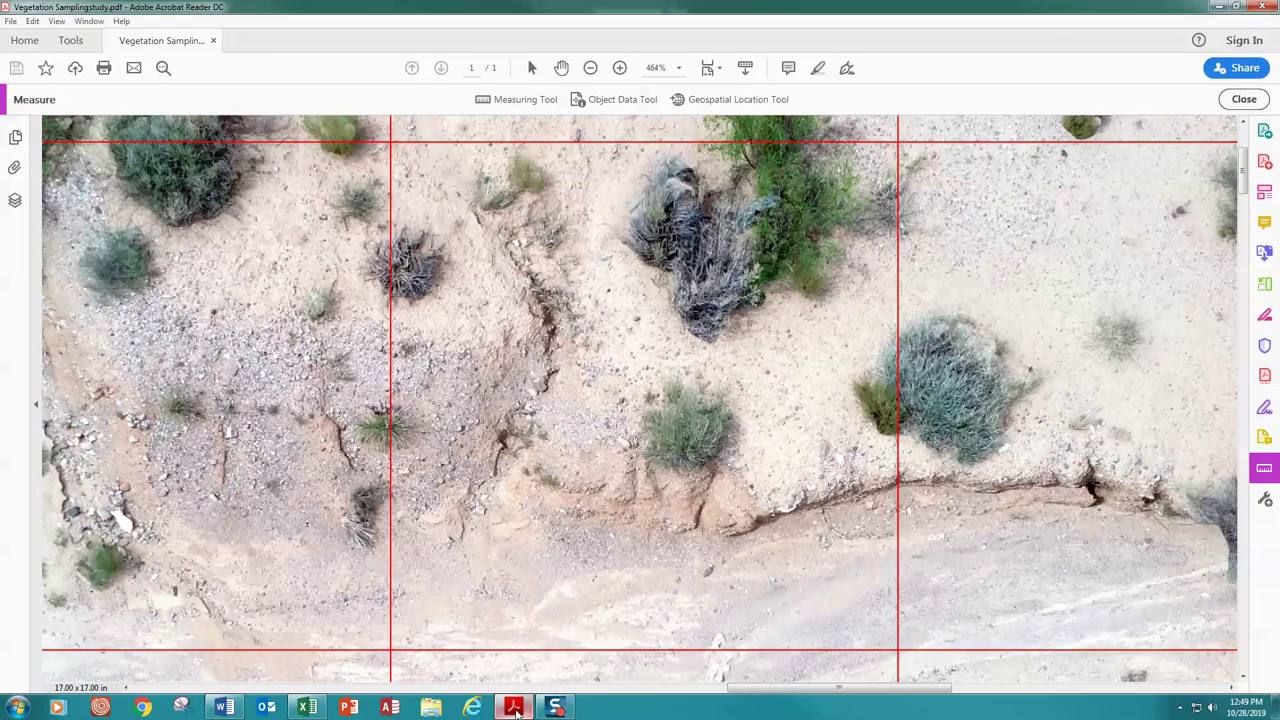
pyautogui.rightClick(476, 304)
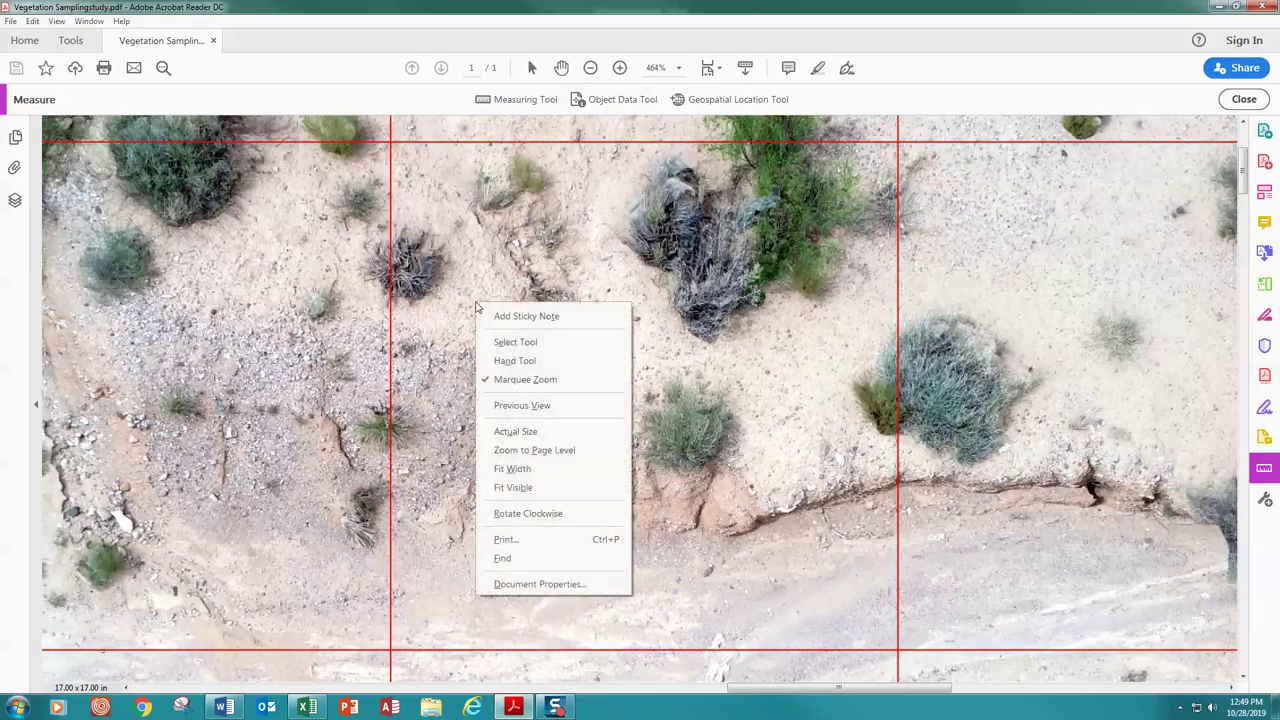
pyautogui.click(530, 405)
pyautogui.scroll(-2, 565, 444)
pyautogui.scroll(-4, 565, 444)
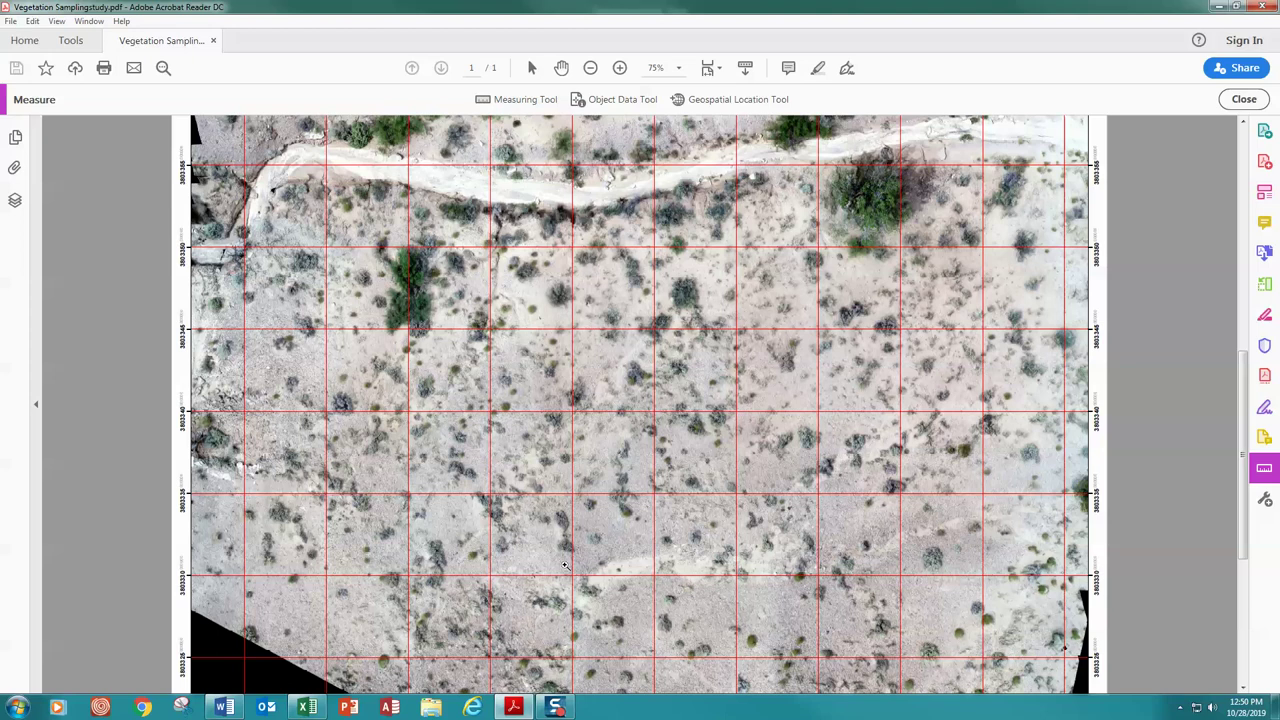
pyautogui.moveTo(565, 563); pyautogui.dragTo(662, 665)
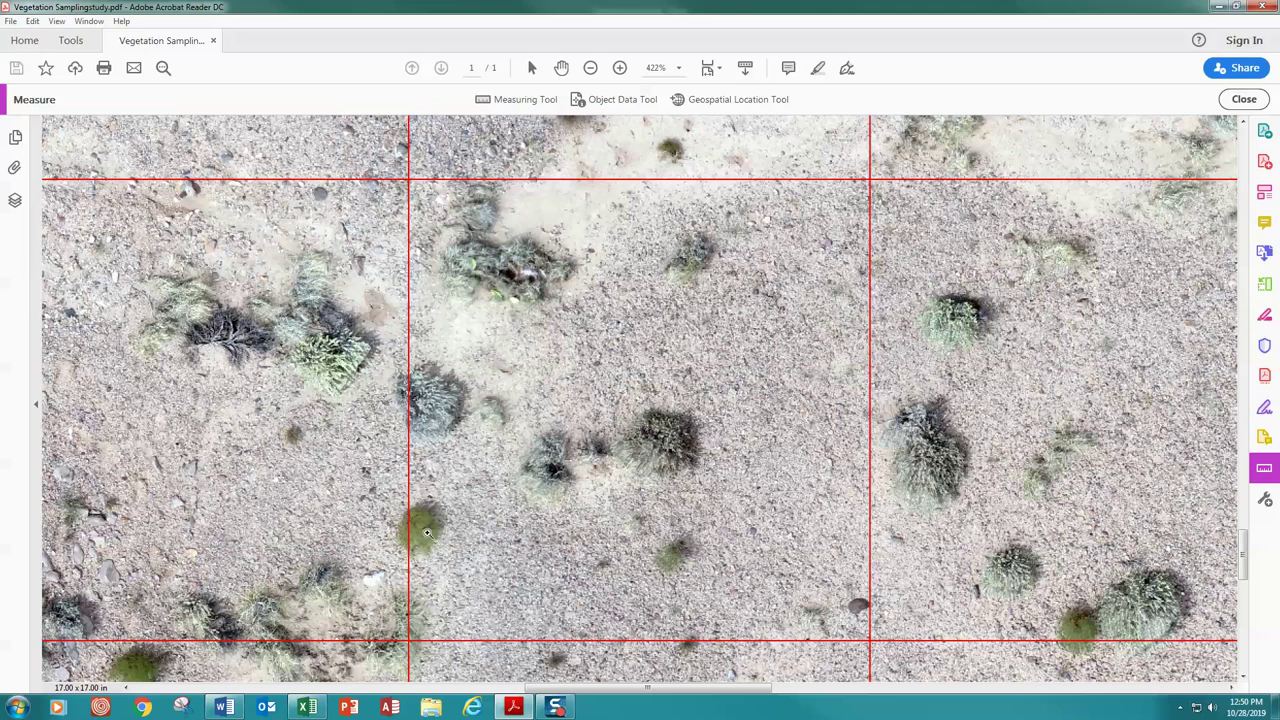
# - Enter 2 for B Grass under quadrat 9-5 in the Density Q sheet in Excel
pyautogui.click(307, 707)
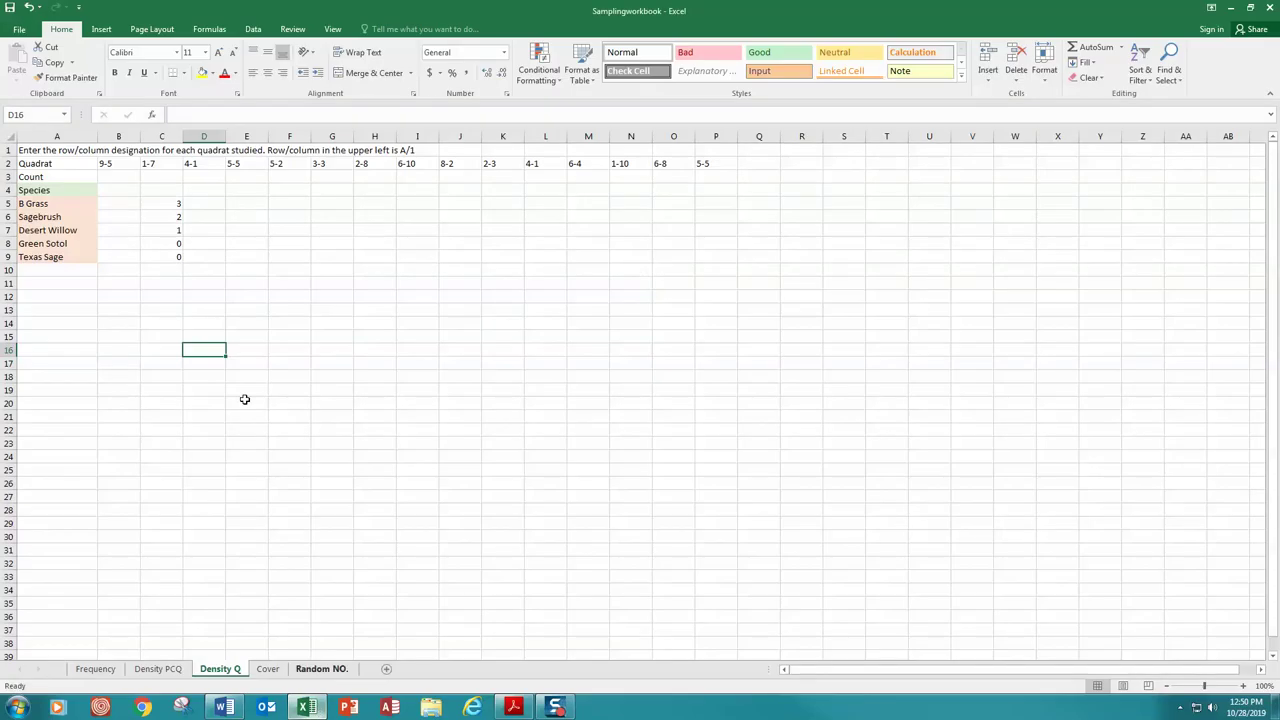
pyautogui.click(118, 203)
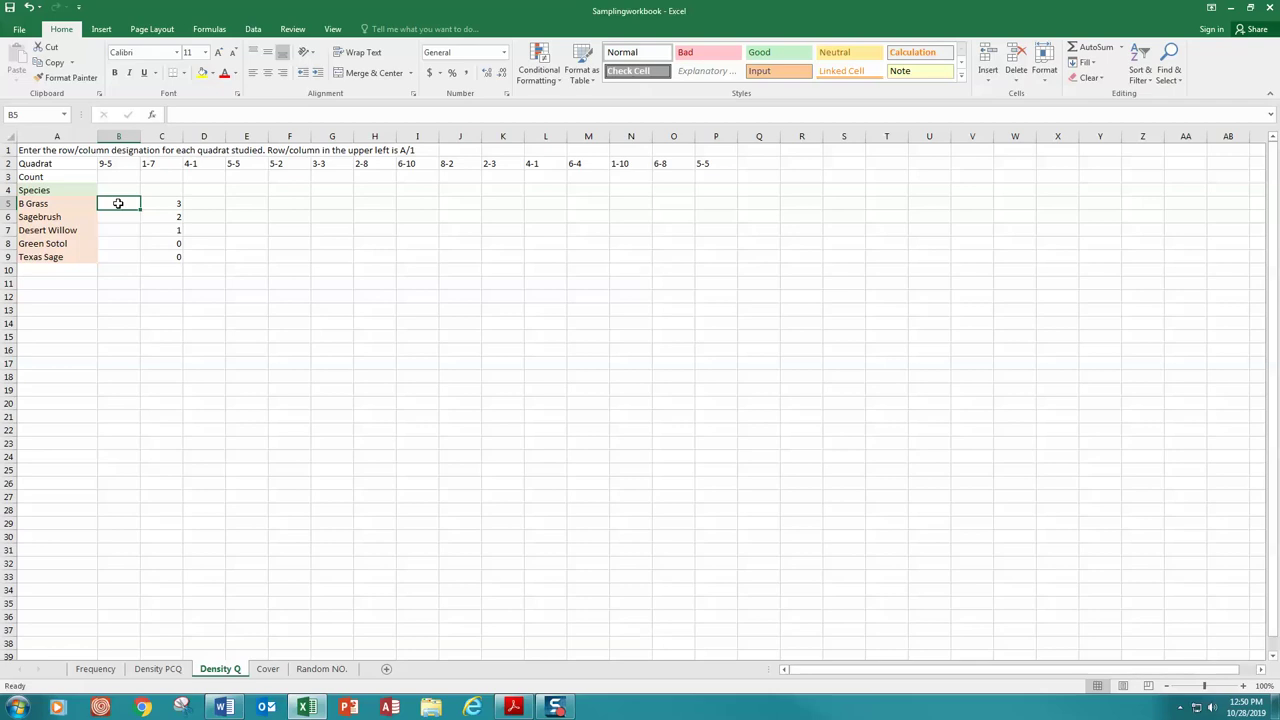
pyautogui.write('2')
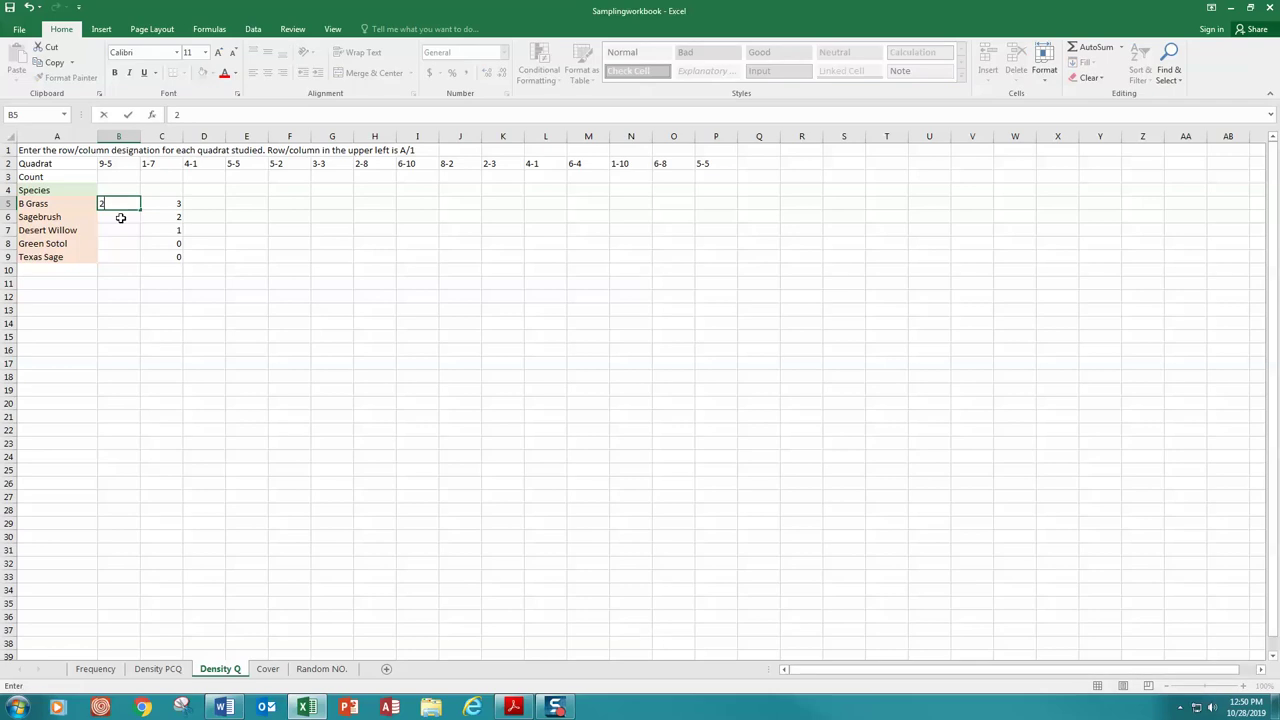
pyautogui.press('Return')
# - Count the Sagebrush plants in quadrat 9-5 on the PDF map and enter 6 for them in the Density Q sheet
pyautogui.click(513, 707)
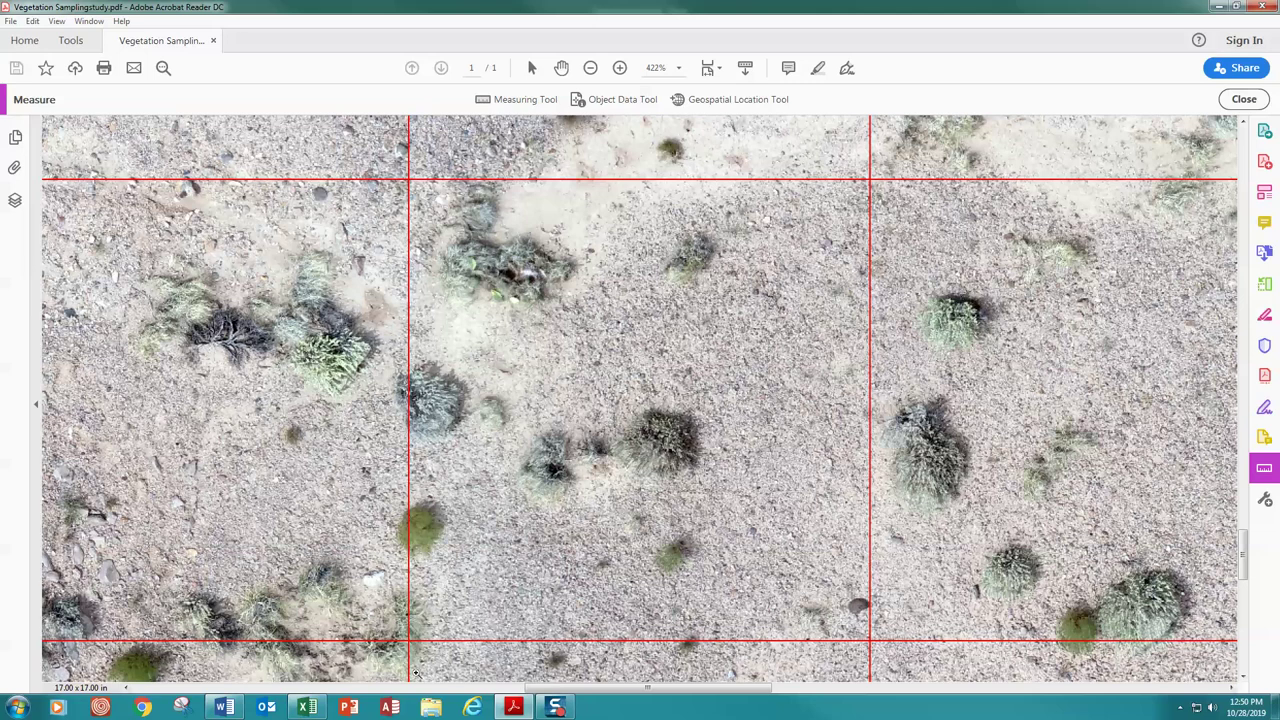
pyautogui.click(305, 708)
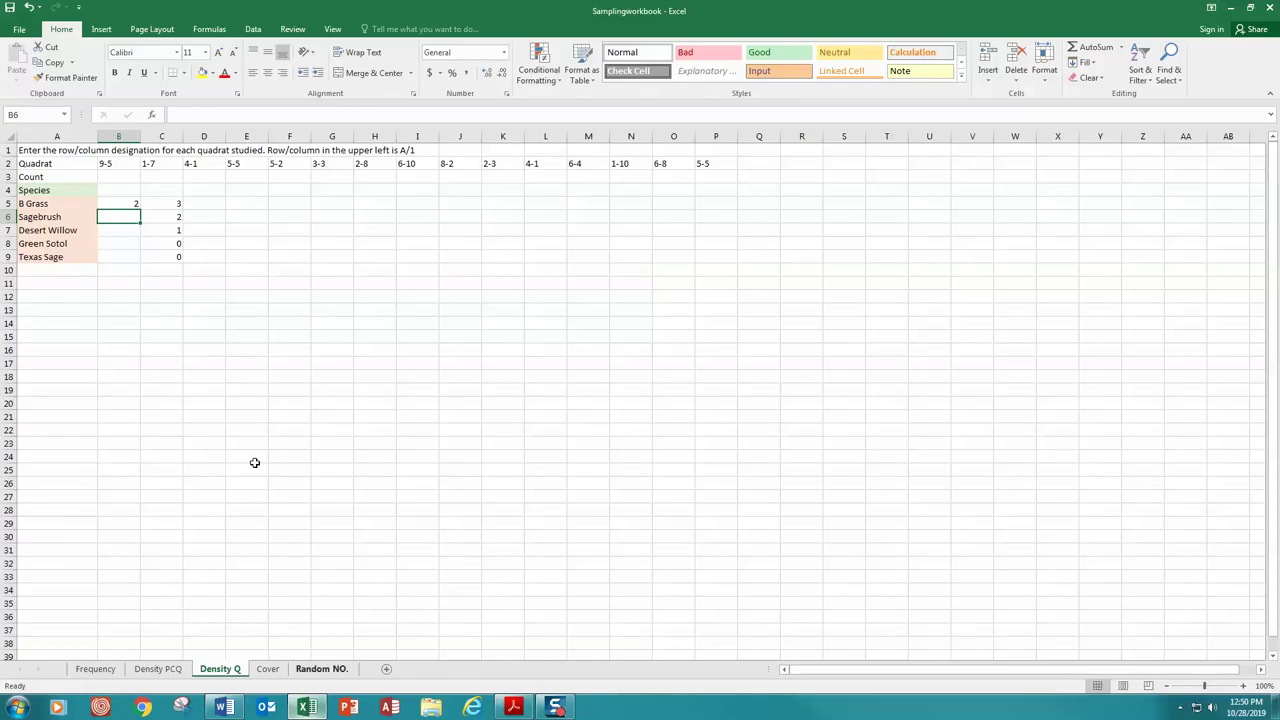
pyautogui.write('6')
pyautogui.click(145, 230)
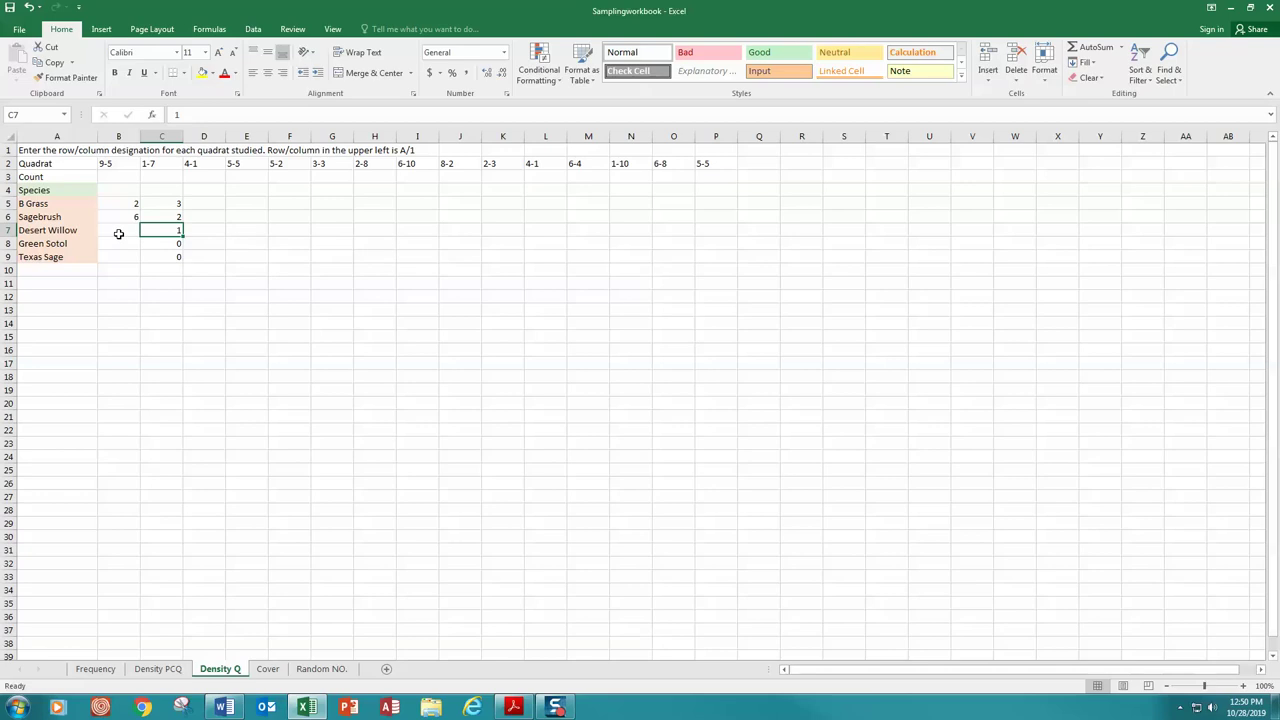
# - Check the 9-5 species records in the Frequency sheet against the PDF map and set the Density Q Sagebrush count to 5
pyautogui.click(104, 672)
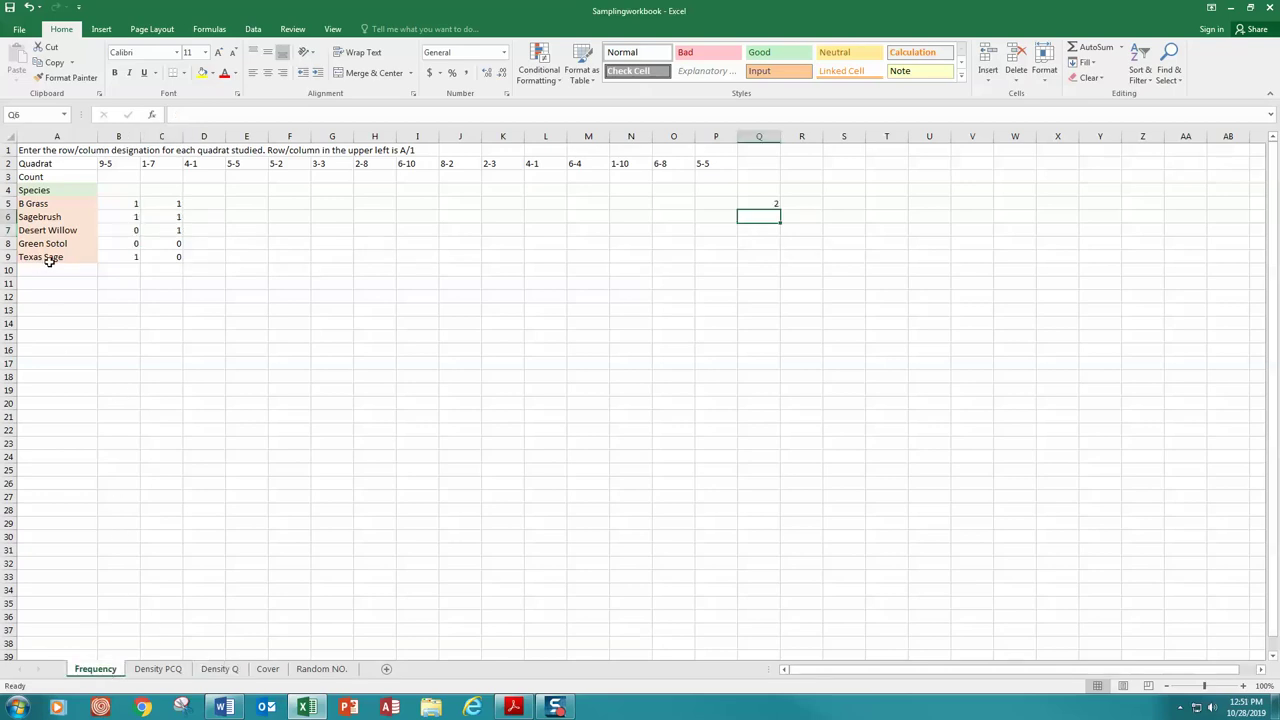
pyautogui.click(513, 707)
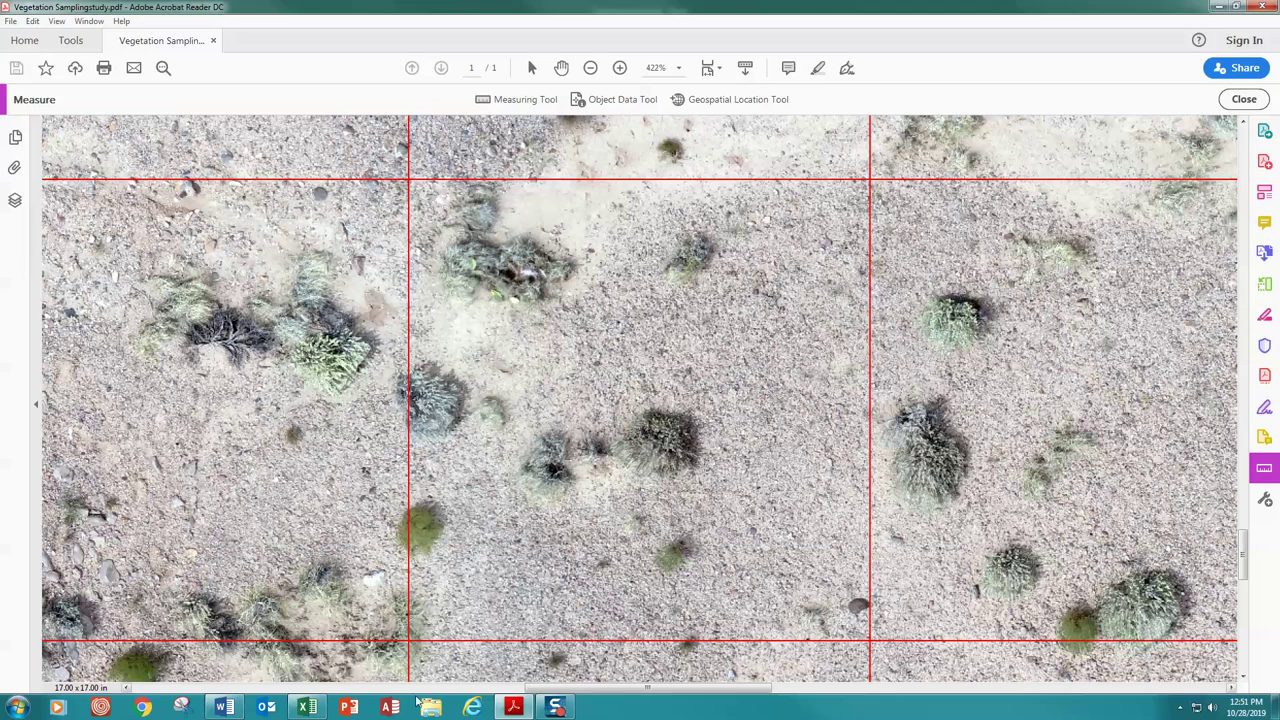
pyautogui.click(303, 710)
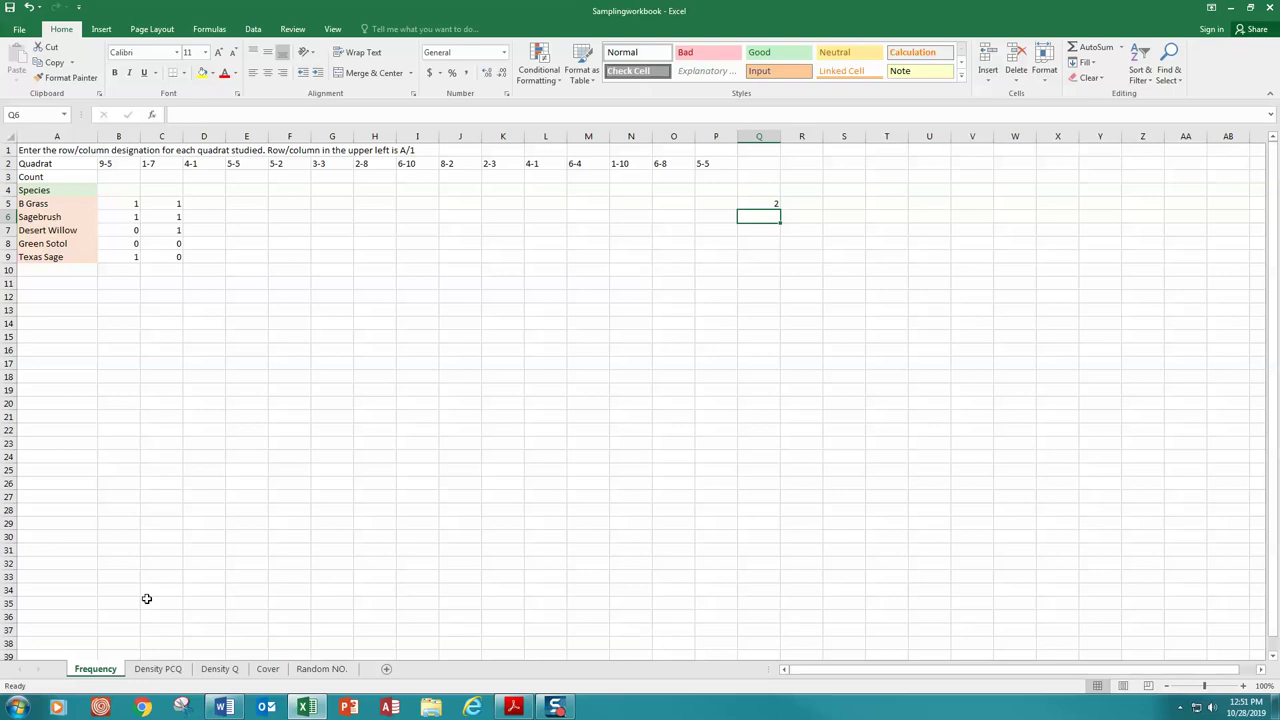
pyautogui.click(227, 669)
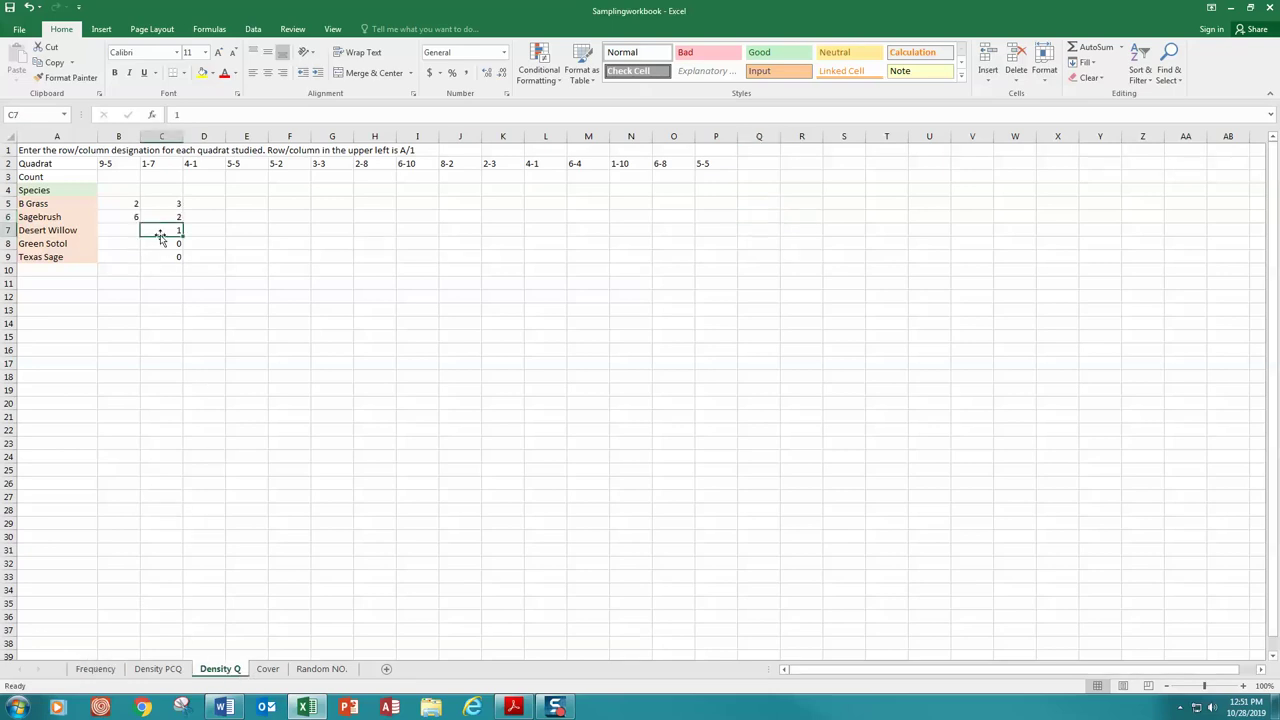
pyautogui.click(131, 216)
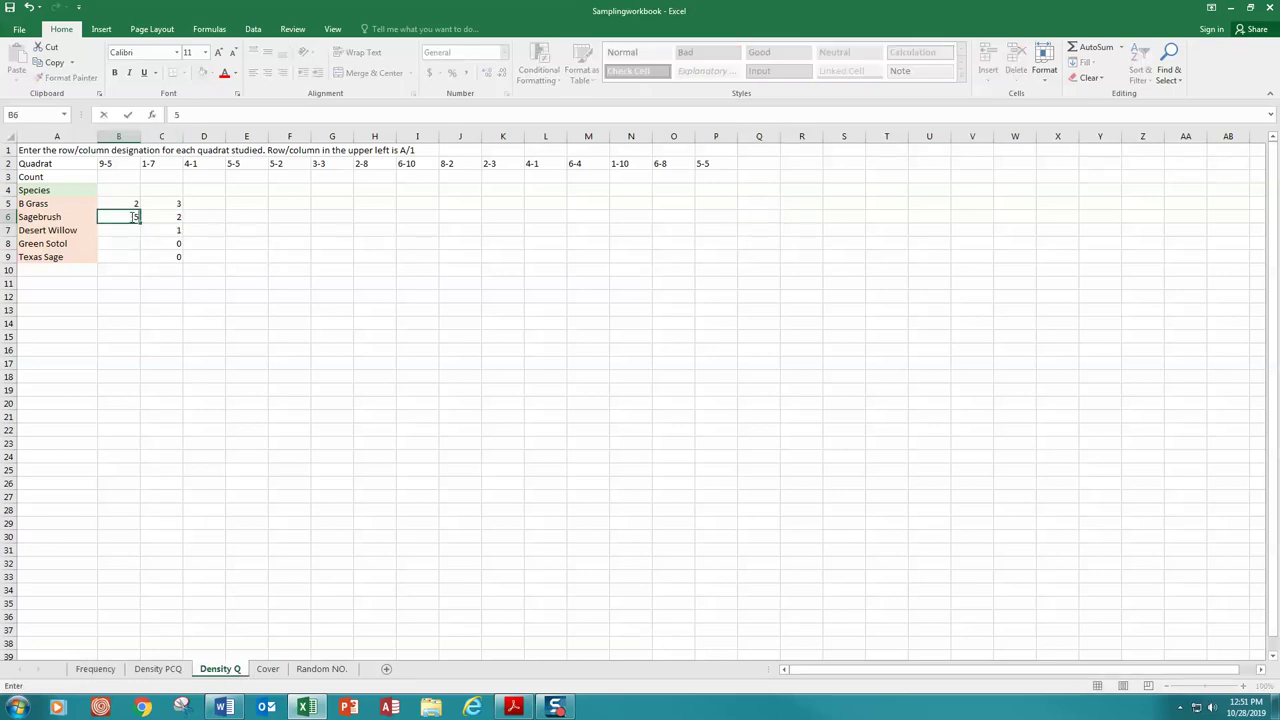
# - Enter 1 for Texas Sage, 0 for Desert Willow and 0 for Green Sotol under quadrat 9-5
pyautogui.click(124, 254)
pyautogui.write('1')
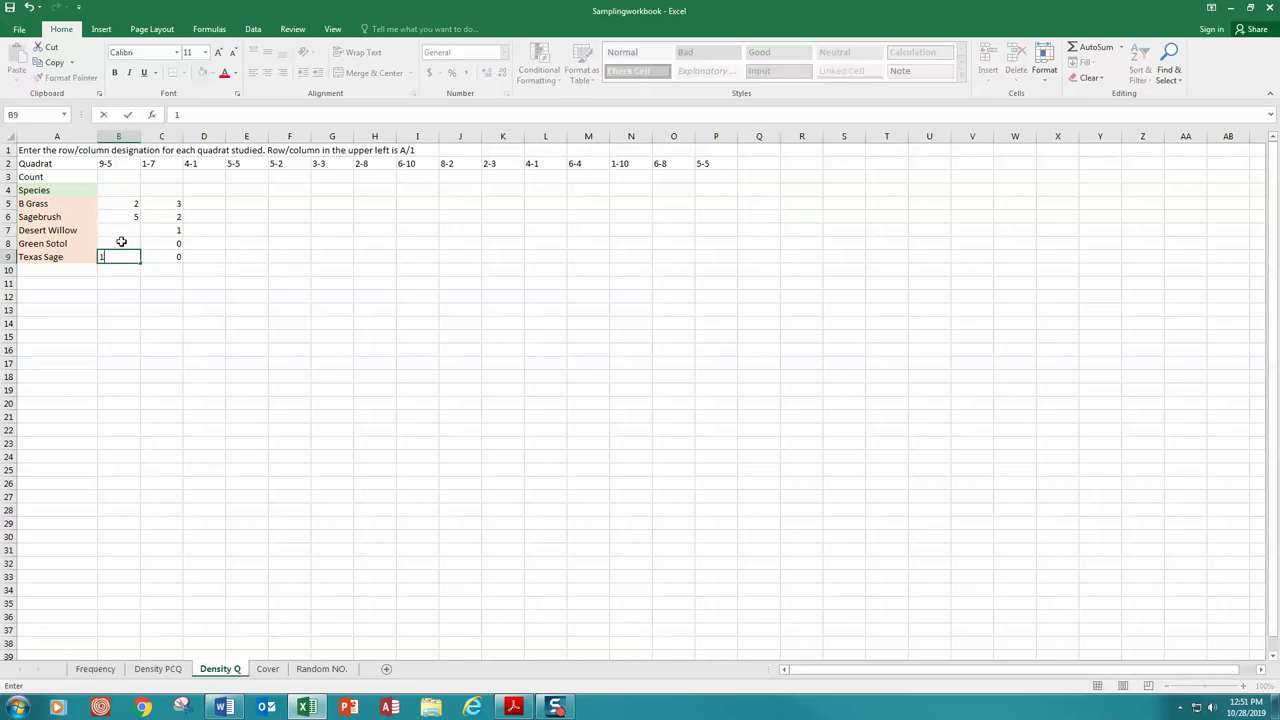
pyautogui.click(121, 230)
pyautogui.write('0')
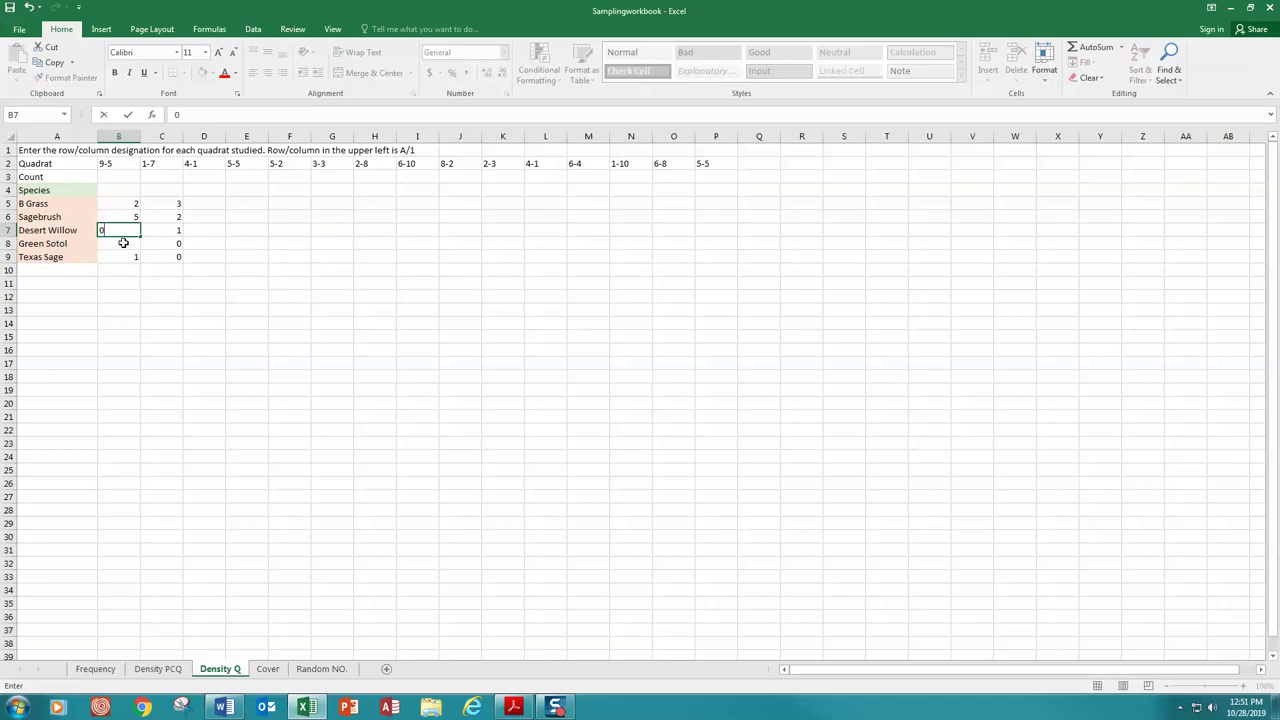
pyautogui.click(122, 243)
pyautogui.write('0')
pyautogui.click(114, 334)
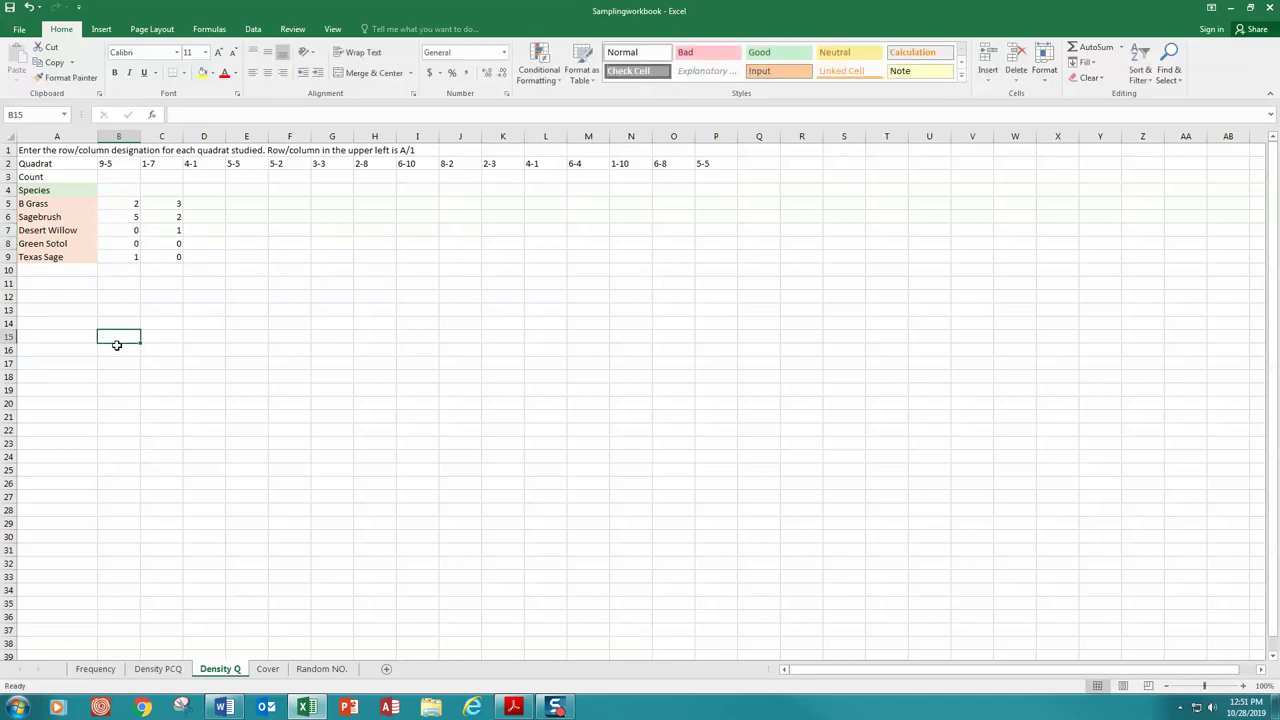
# - Review the frequency and density sections and their formulas in the Word document on field sampling techniques
pyautogui.click(222, 710)
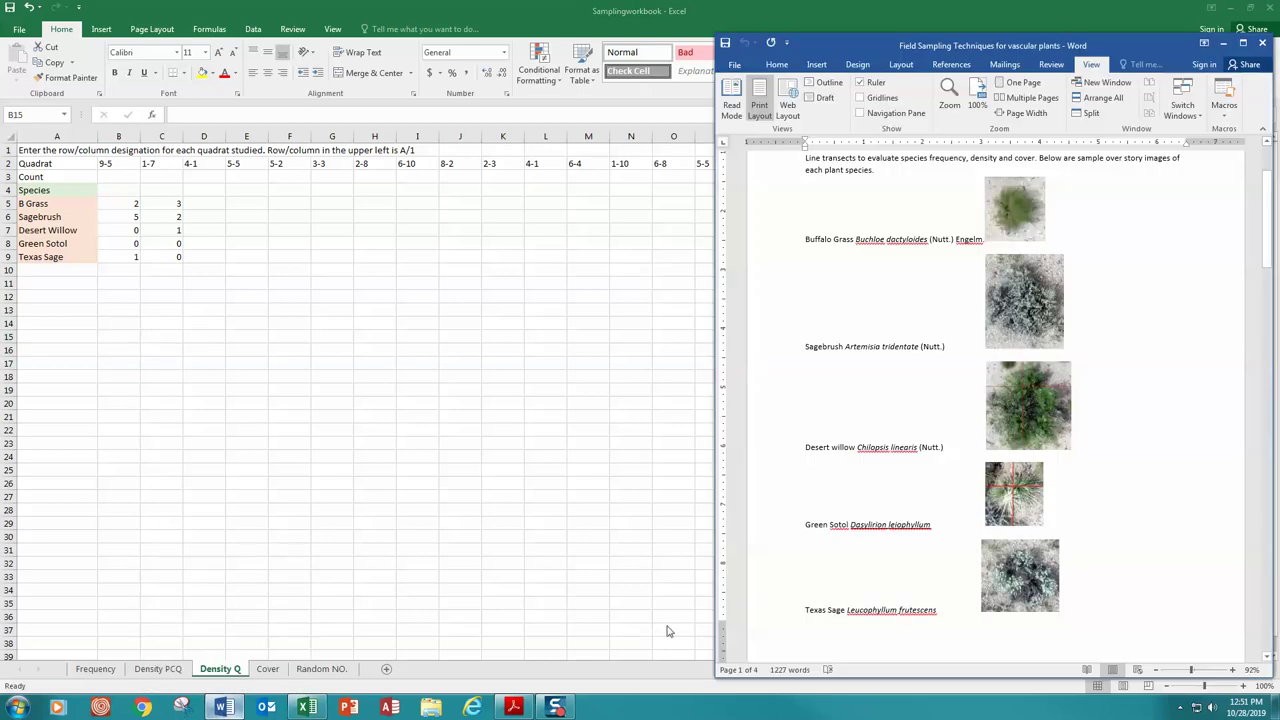
pyautogui.scroll(-5, 905, 490)
pyautogui.scroll(-4, 904, 487)
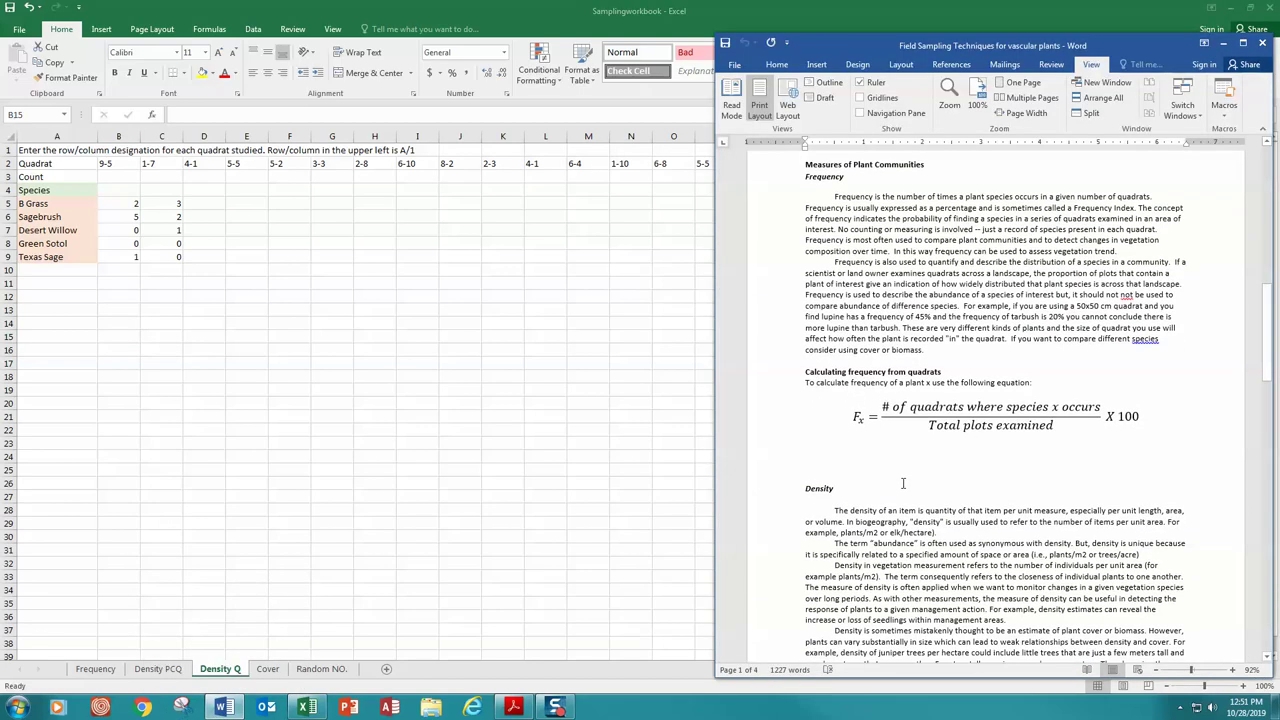
pyautogui.scroll(-10, 885, 474)
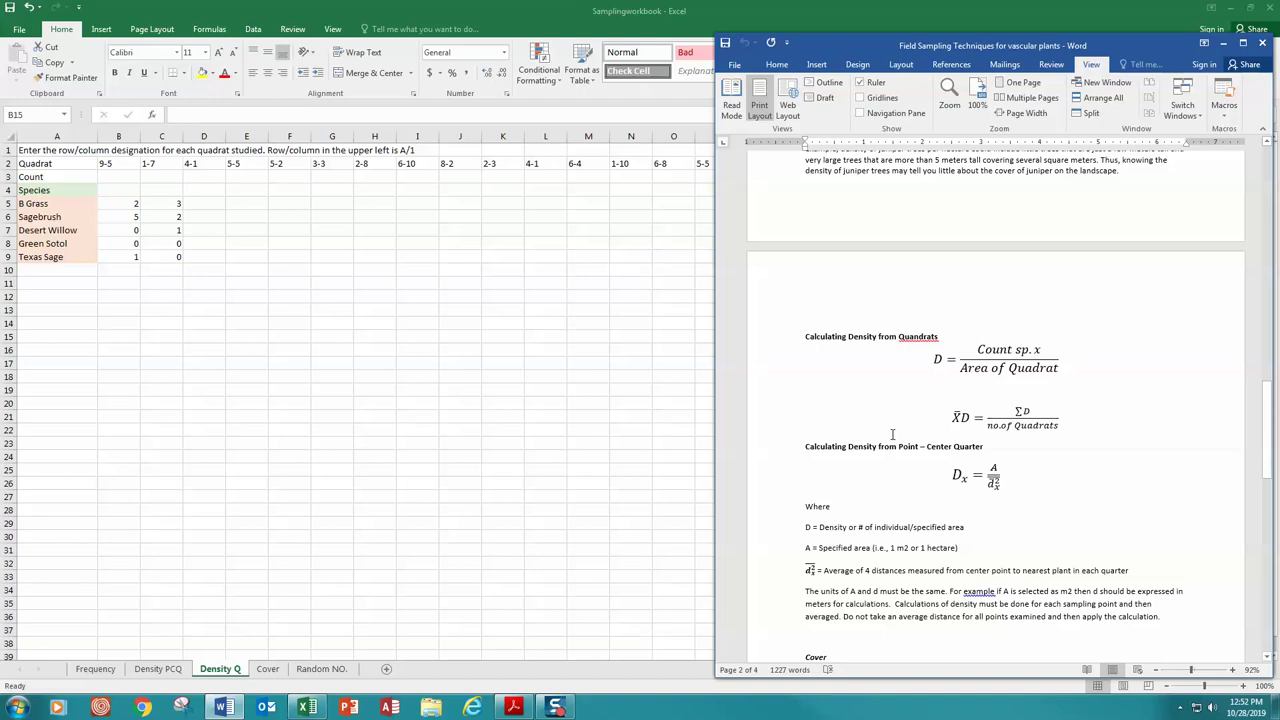
# - Enter BGRASS as the first species in cell A5 of the Density PCQ sheet in Excel
pyautogui.click(172, 671)
pyautogui.click(158, 669)
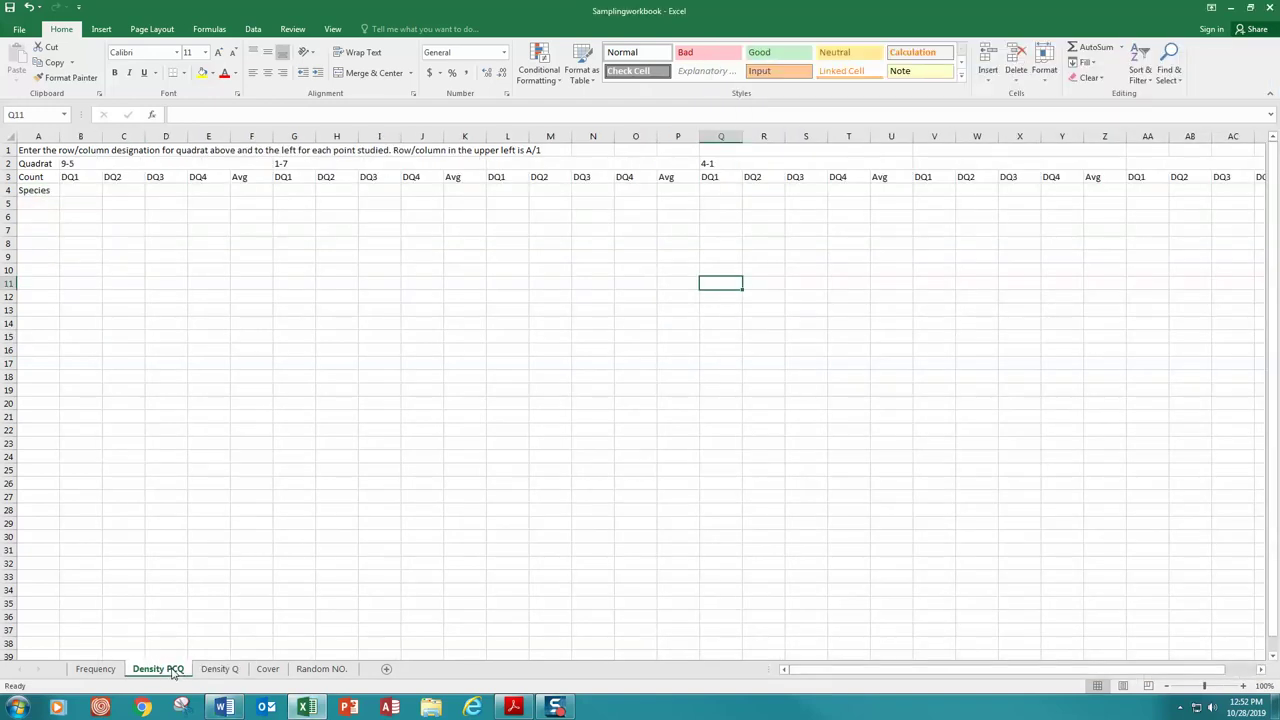
pyautogui.click(92, 163)
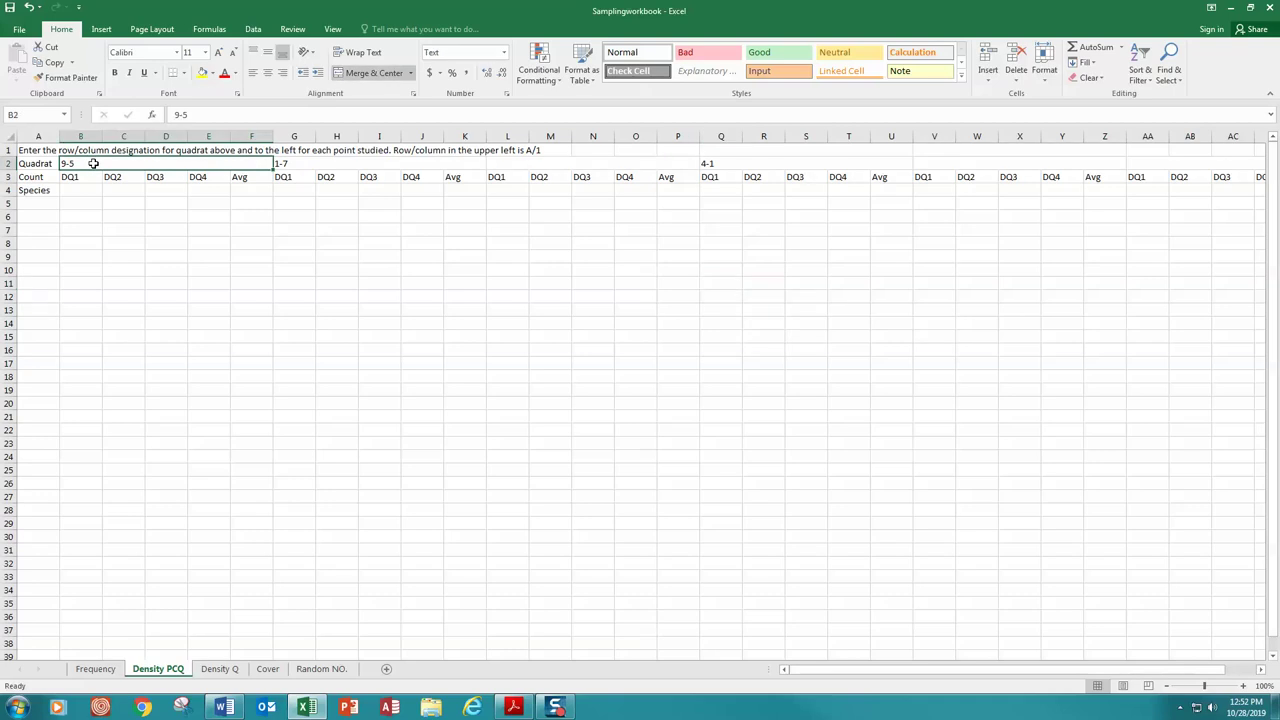
pyautogui.click(43, 203)
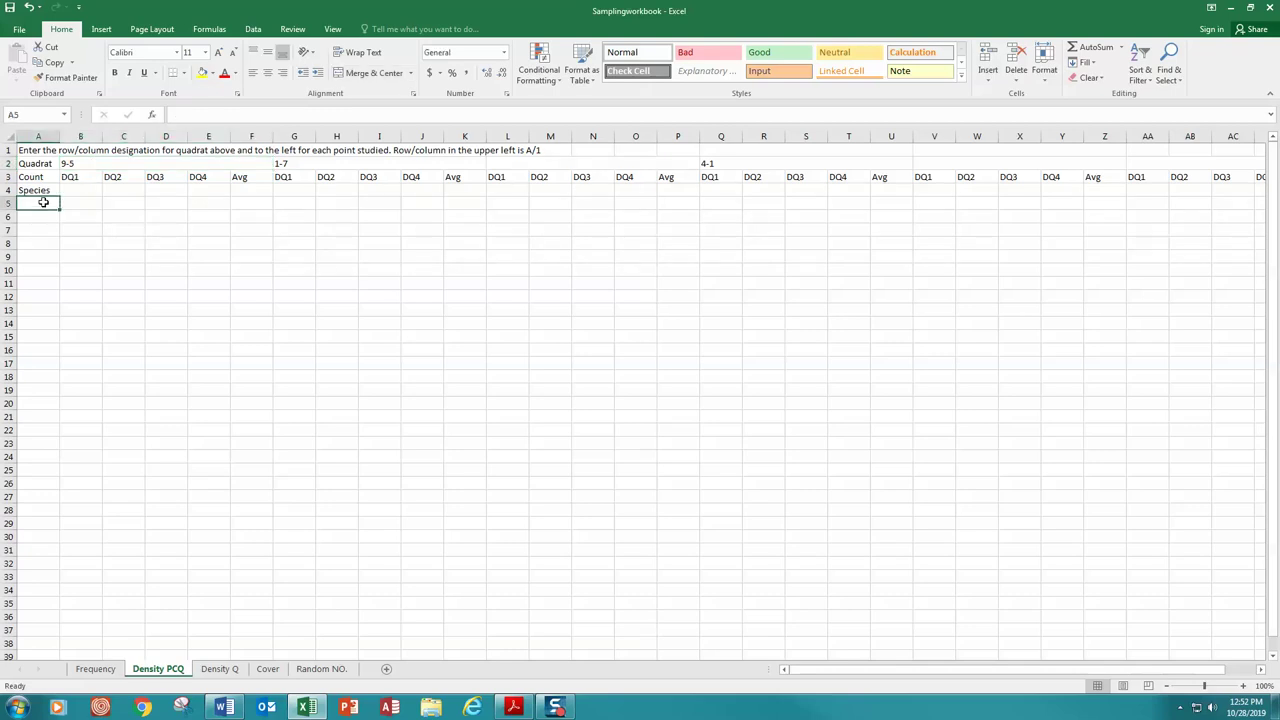
pyautogui.write('BGRASS')
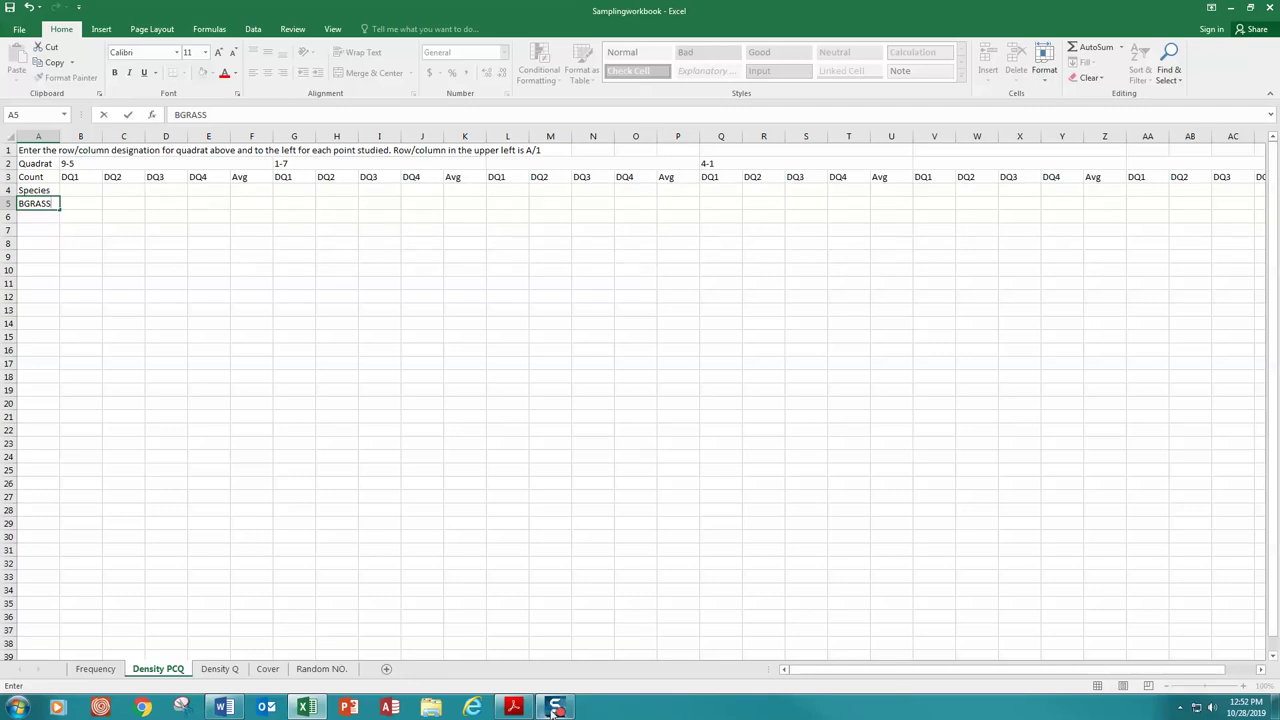
# - Enlarge the area around quadrat 9-5 on the Acrobat Reader map with Marquee Zoom and activate the Measuring Tool
pyautogui.click(513, 708)
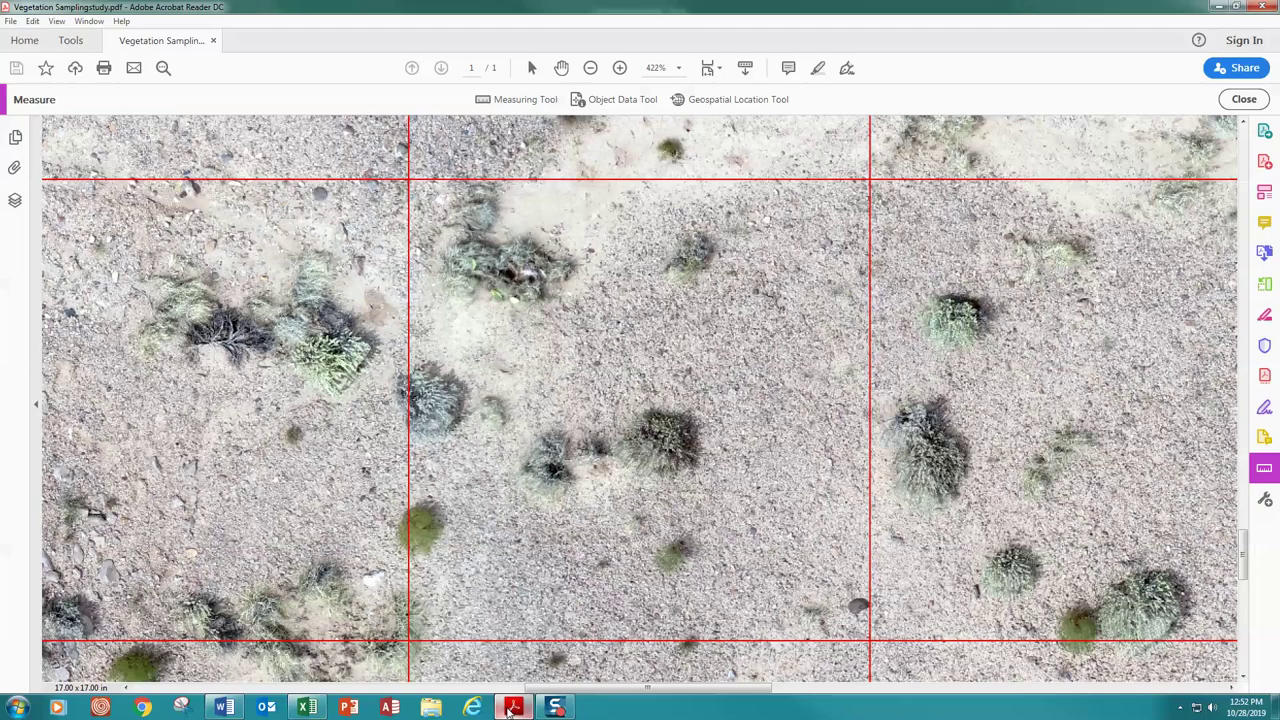
pyautogui.rightClick(458, 460)
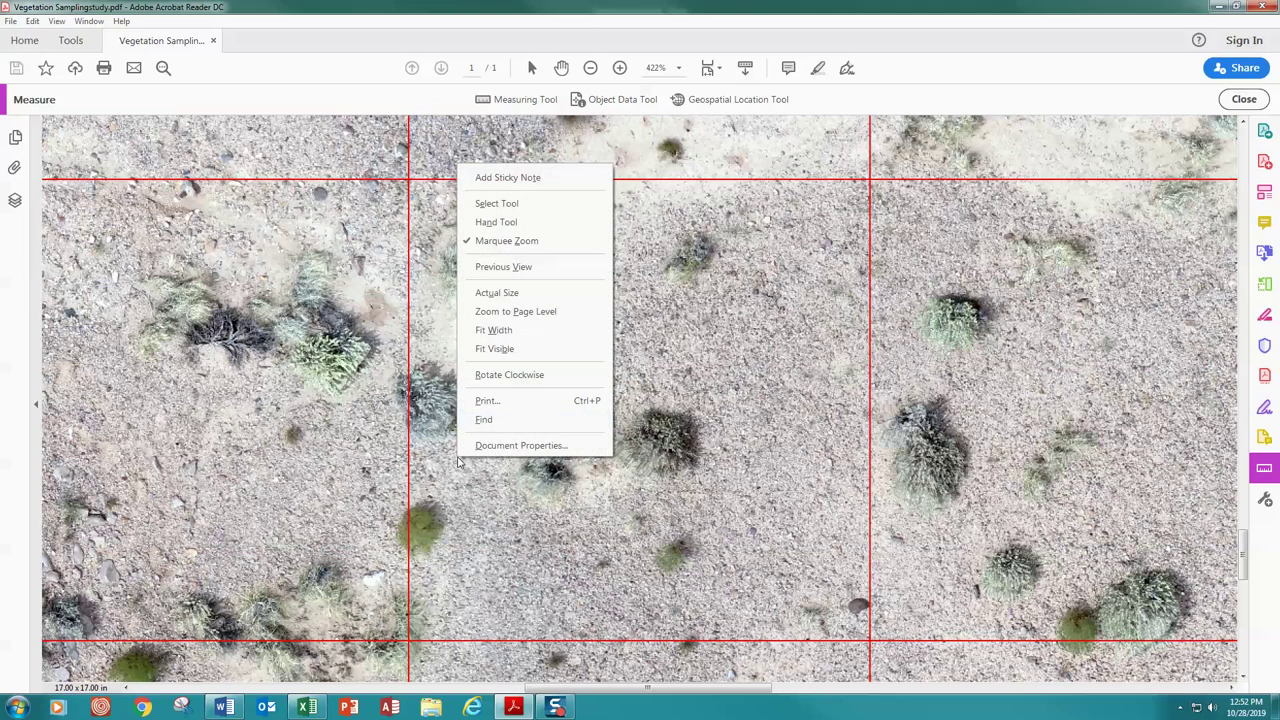
pyautogui.click(513, 266)
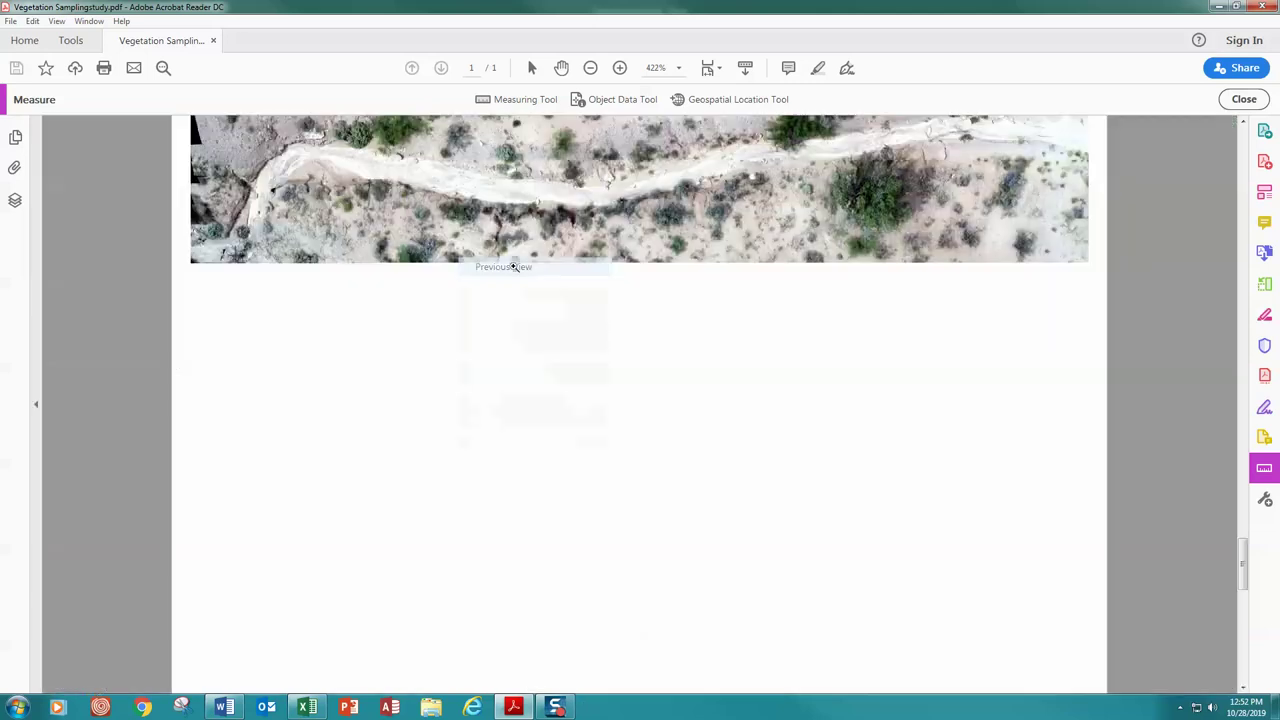
pyautogui.scroll(-4, 478, 606)
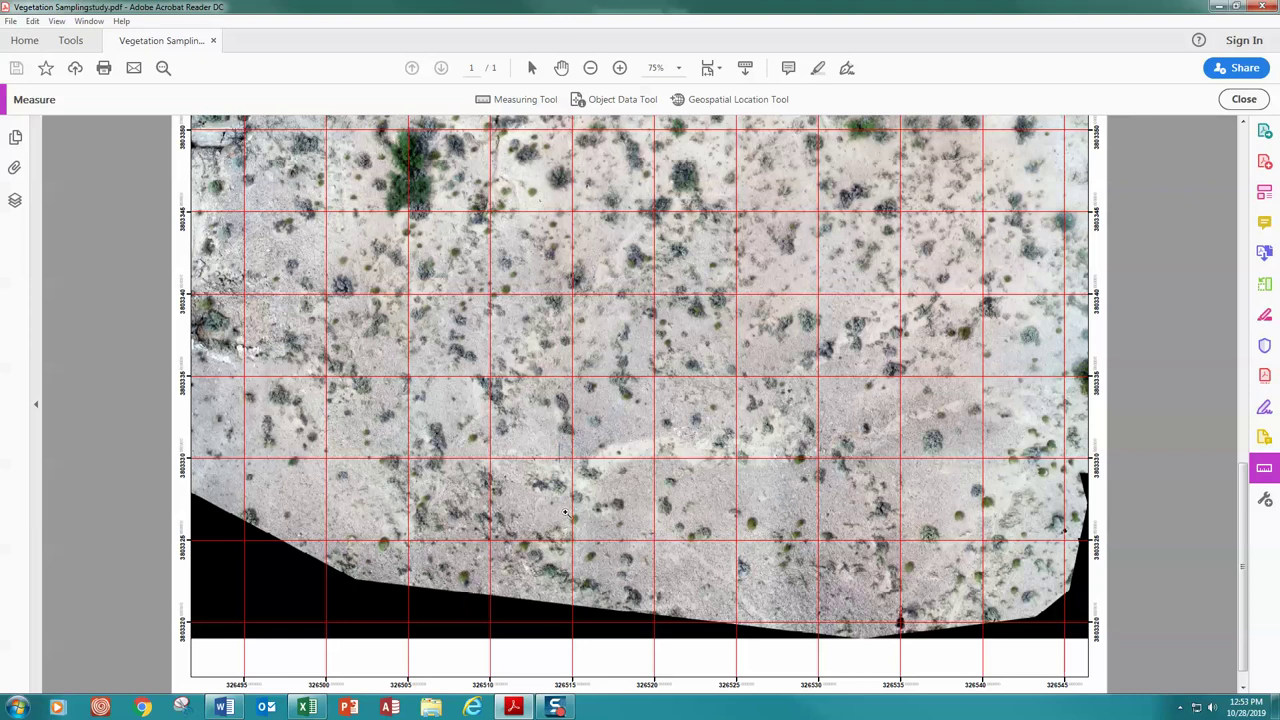
pyautogui.moveTo(560, 443); pyautogui.dragTo(755, 647)
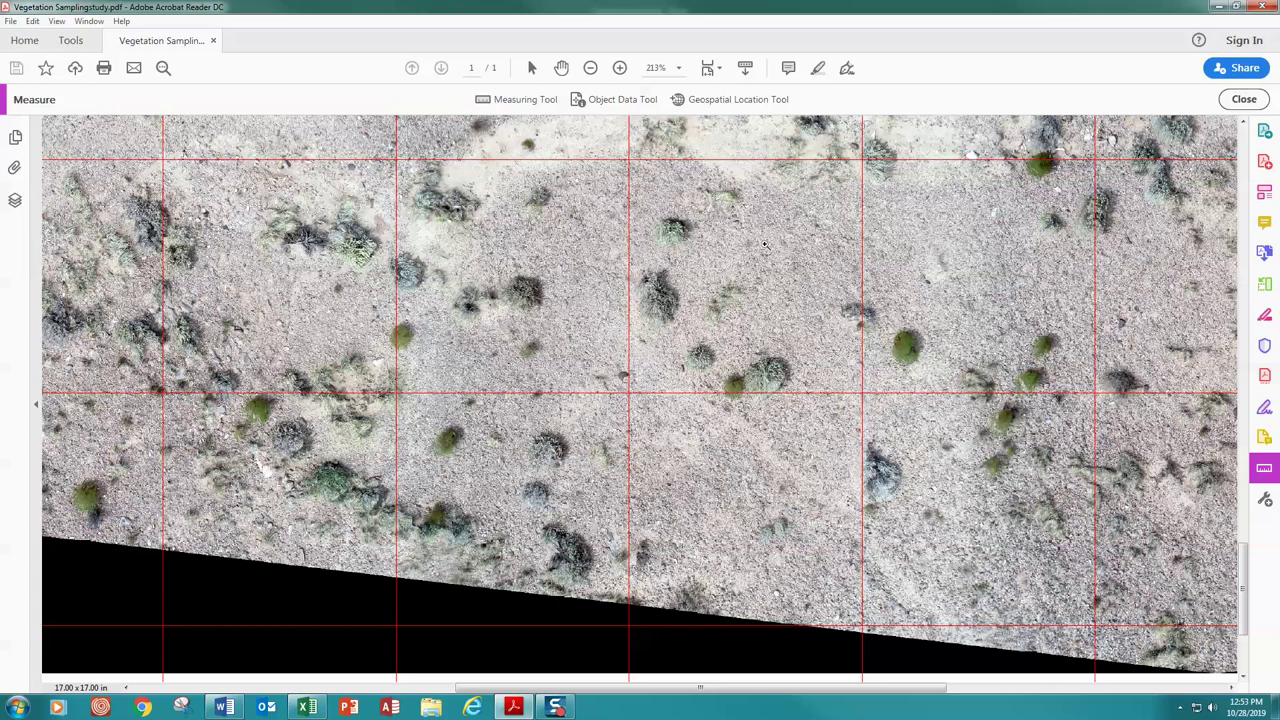
pyautogui.click(519, 102)
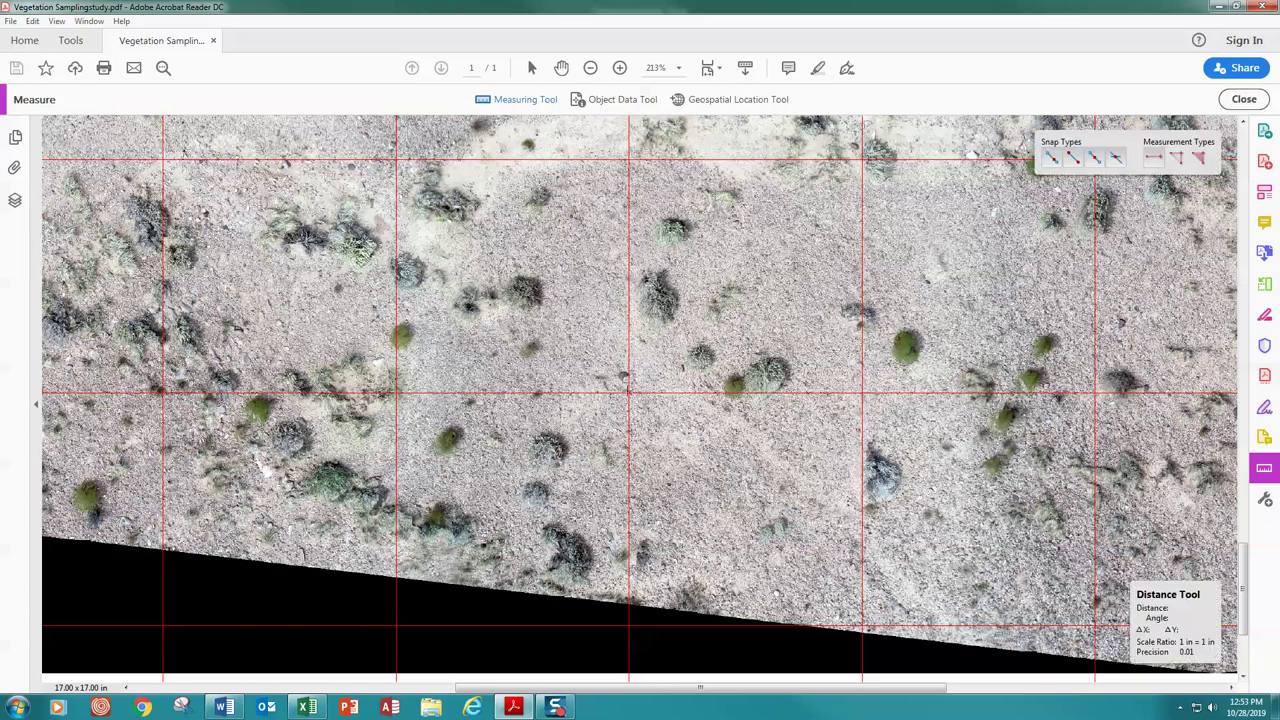
pyautogui.click(628, 392)
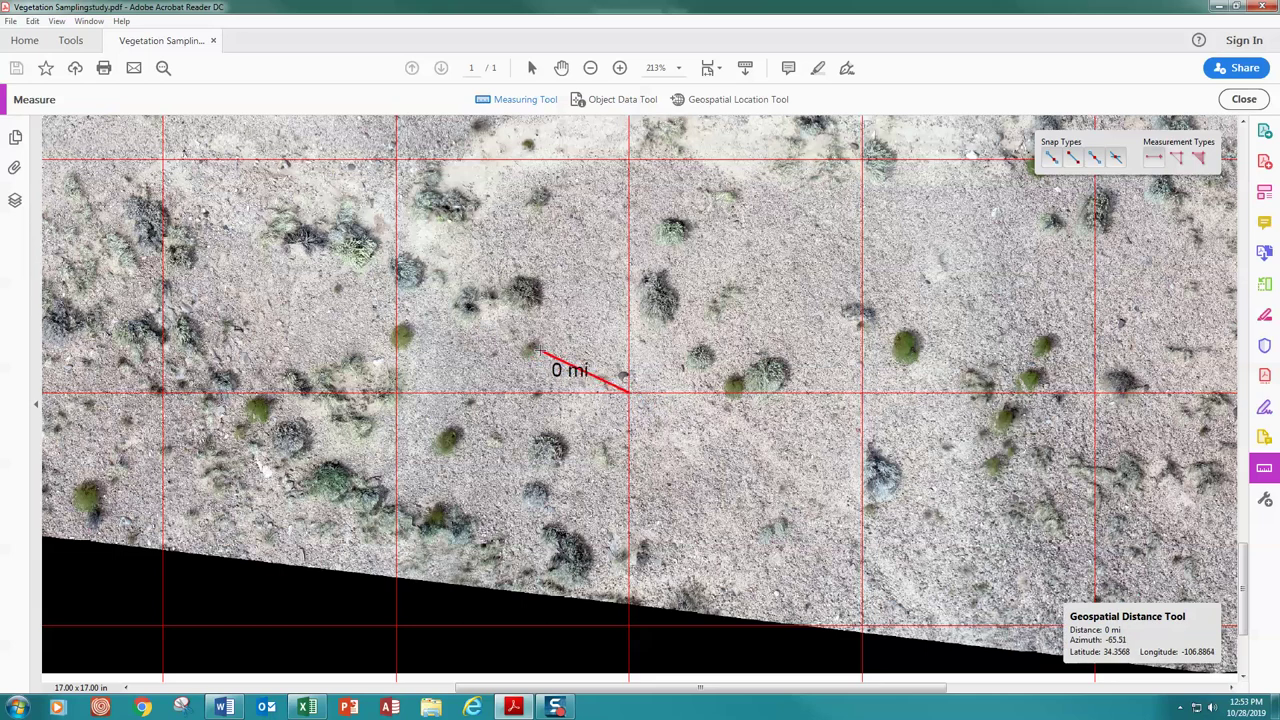
pyautogui.rightClick(562, 357)
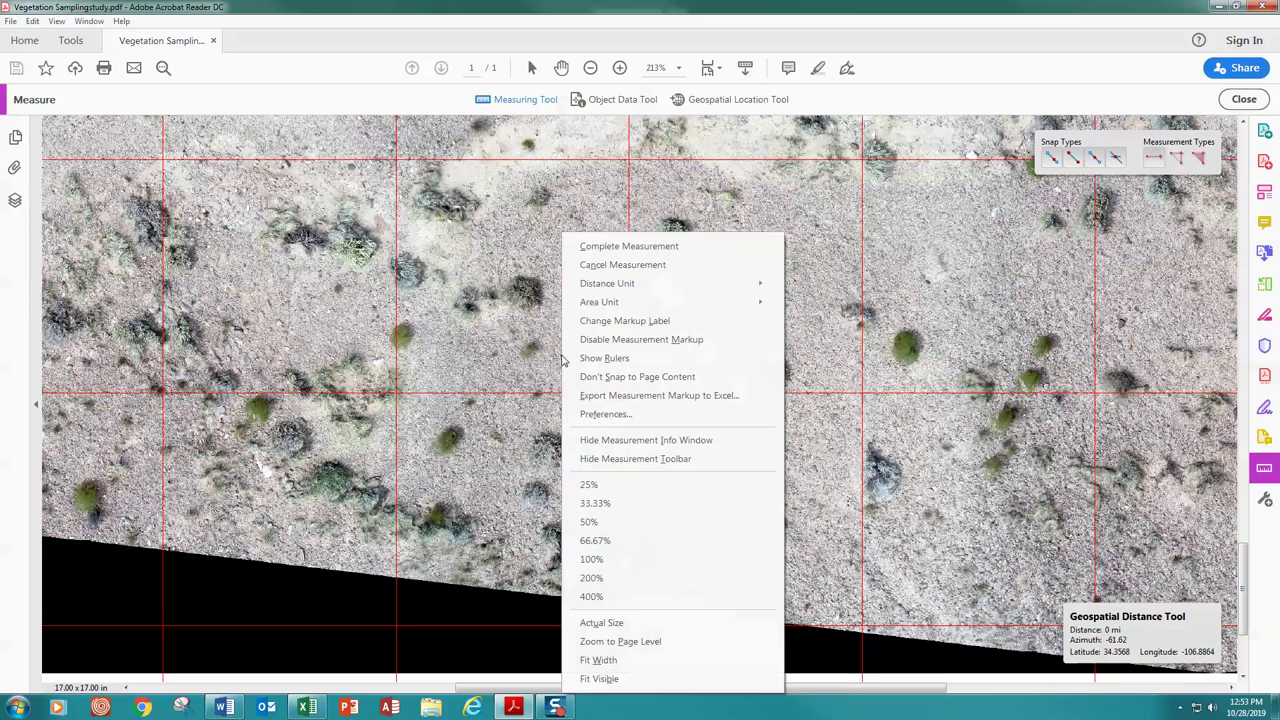
pyautogui.click(622, 265)
# - Set the distance unit of the Geospatial Distance Tool to Meters
pyautogui.rightClick(586, 270)
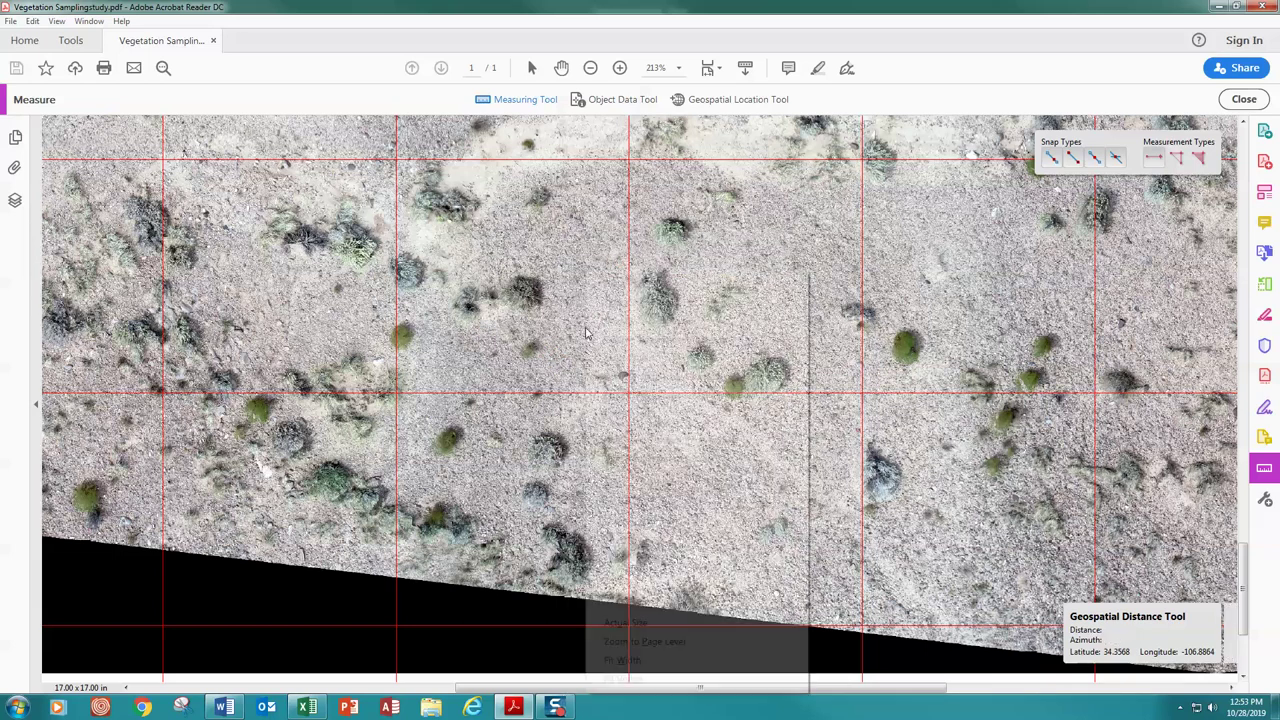
pyautogui.moveTo(638, 290)
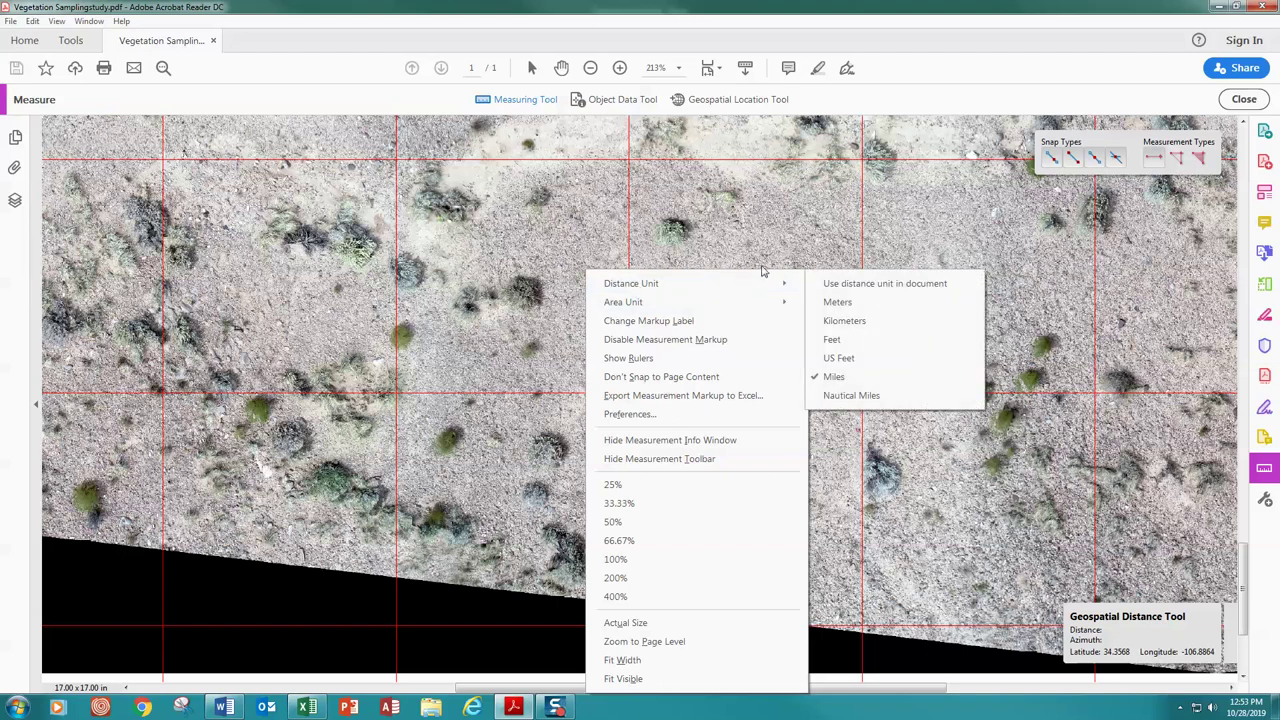
pyautogui.click(830, 302)
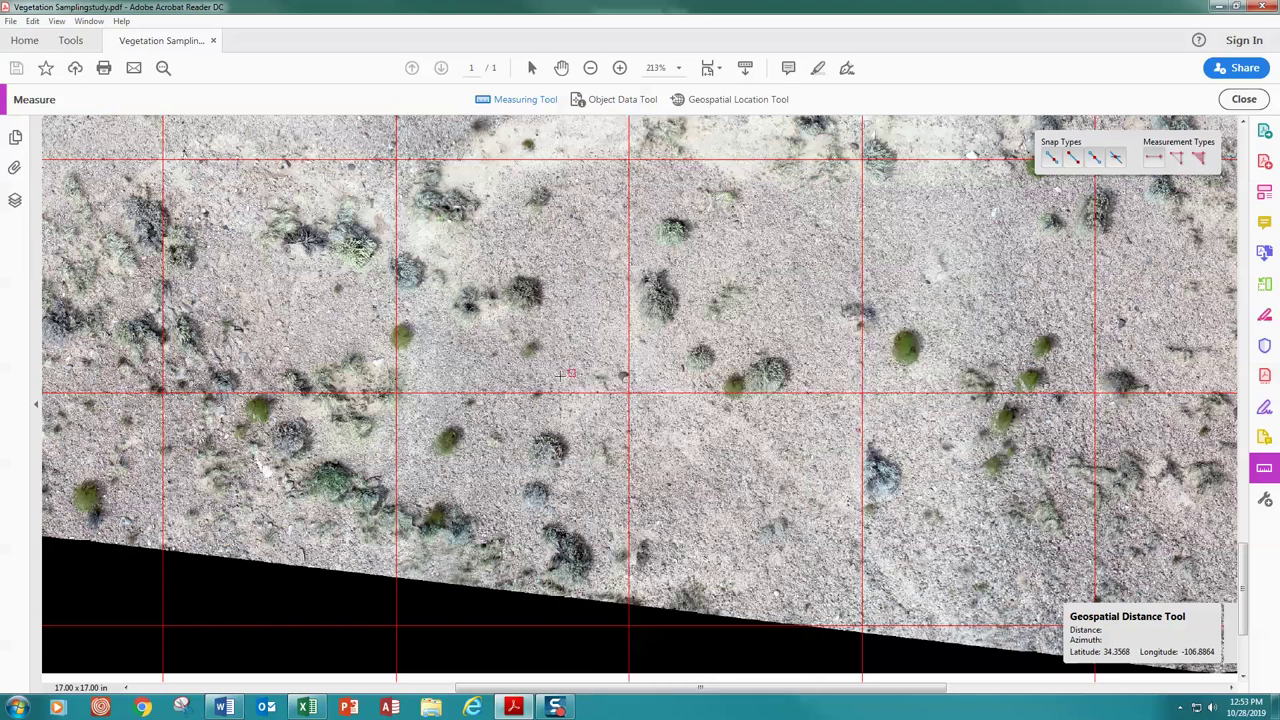
# - Measure from the quadrat's grid intersection to the nearest grass northwest of it, and enter 2.23 as the BGRASS DQ1 distance in Excel
pyautogui.click(628, 392)
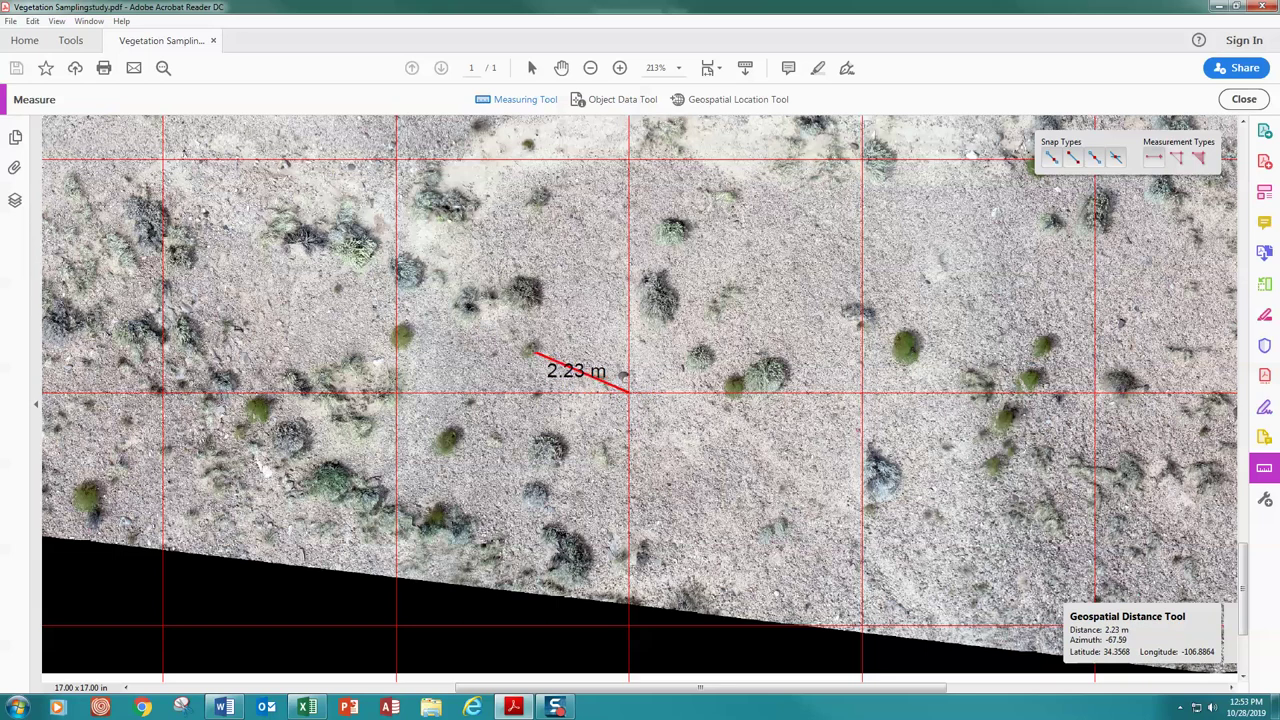
pyautogui.click(531, 352)
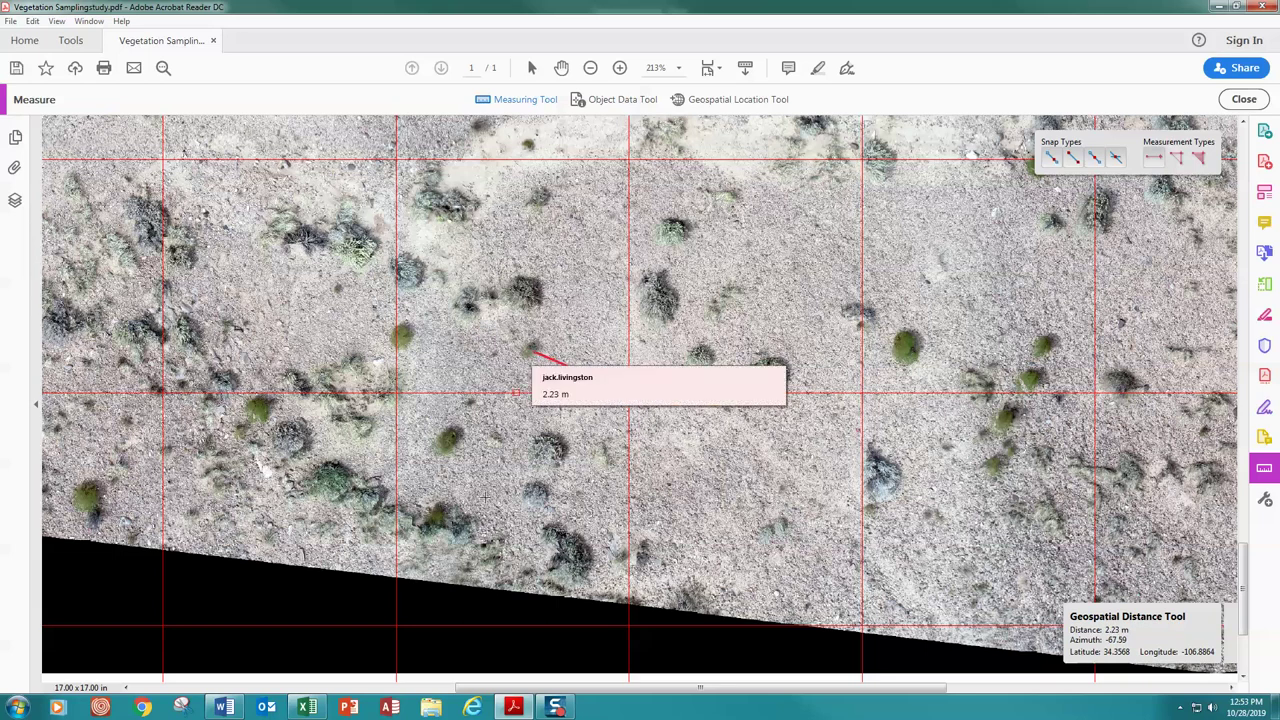
pyautogui.click(307, 707)
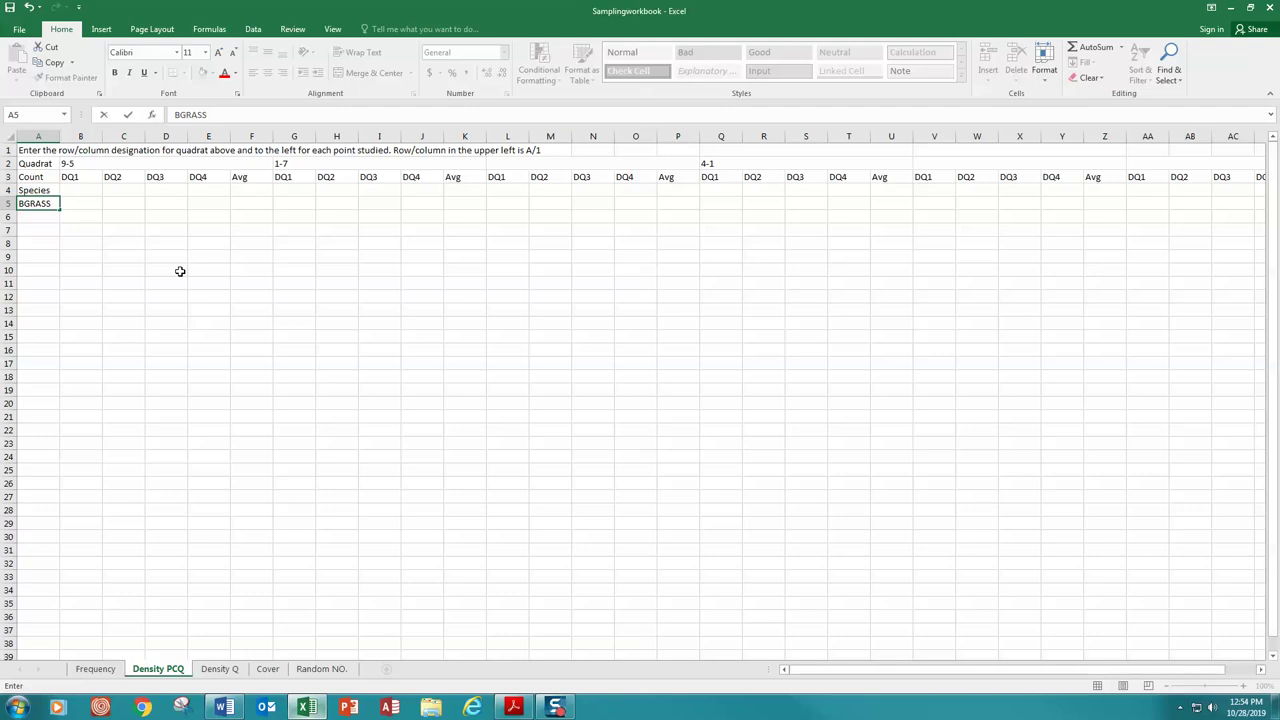
pyautogui.click(82, 205)
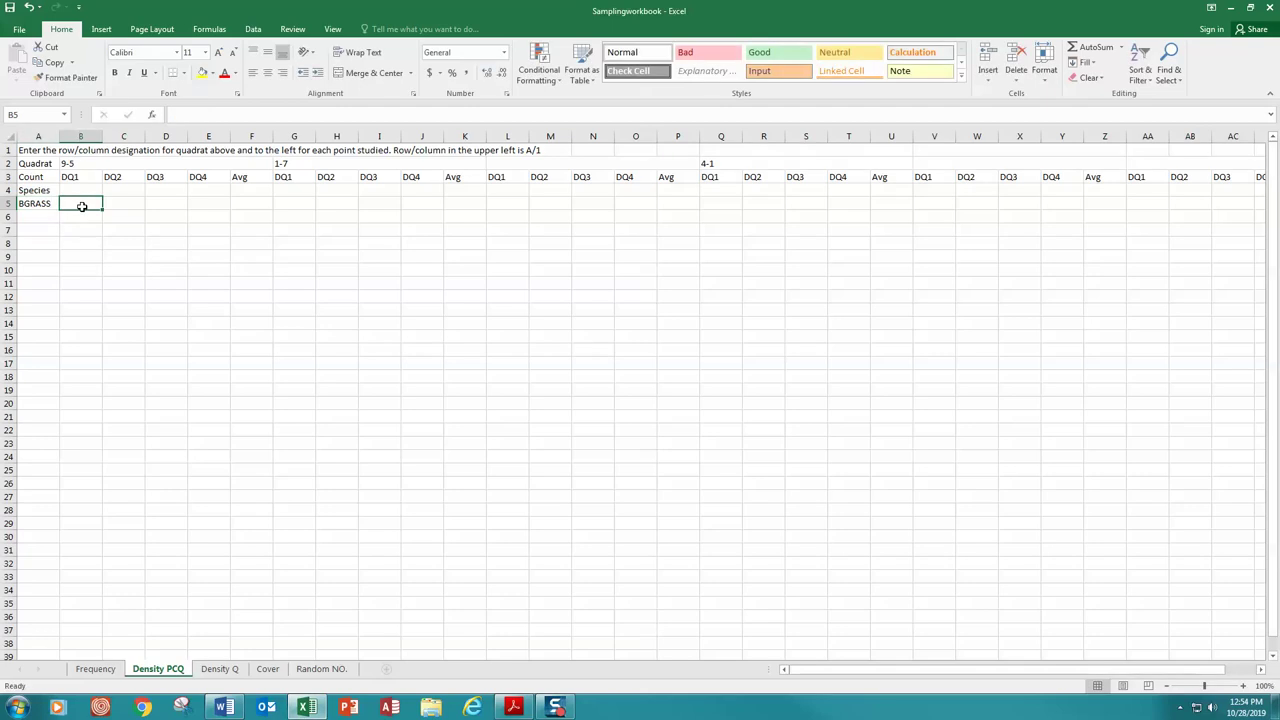
pyautogui.write('2.23')
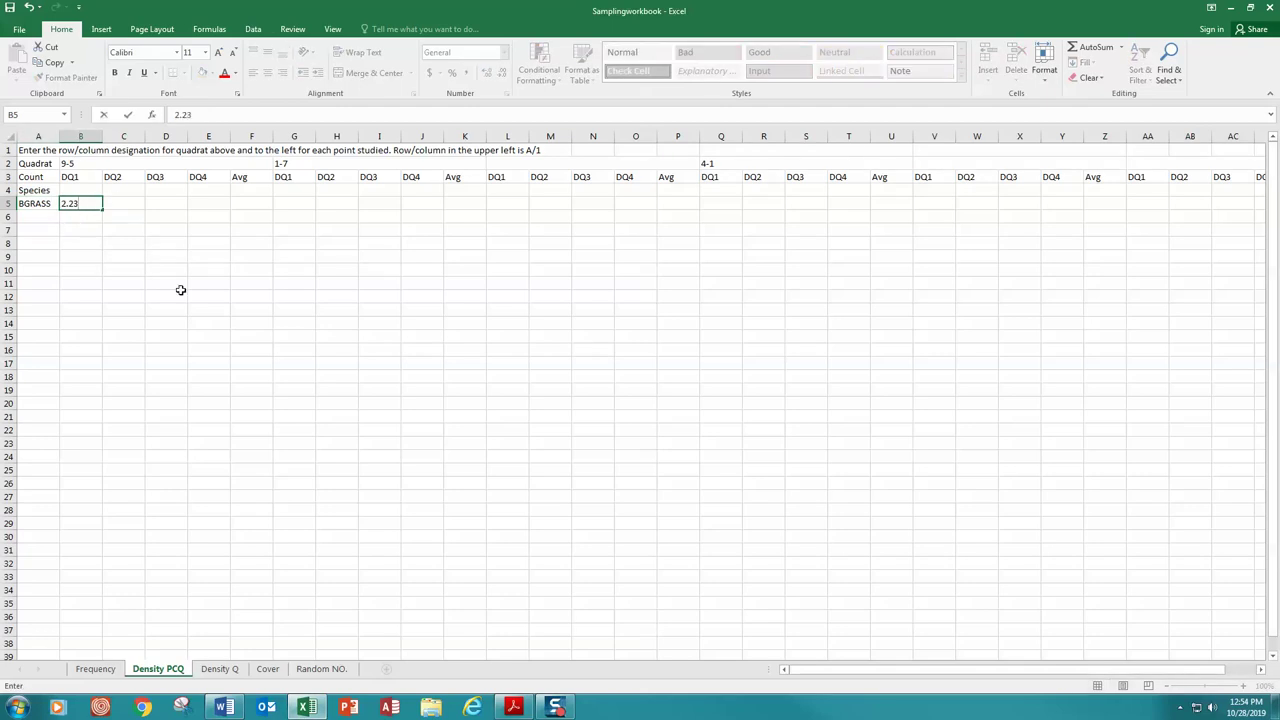
# - Switch to Acrobat Reader, leave the measuring mode and delete the distance line northwest of the grid intersection
pyautogui.click(521, 712)
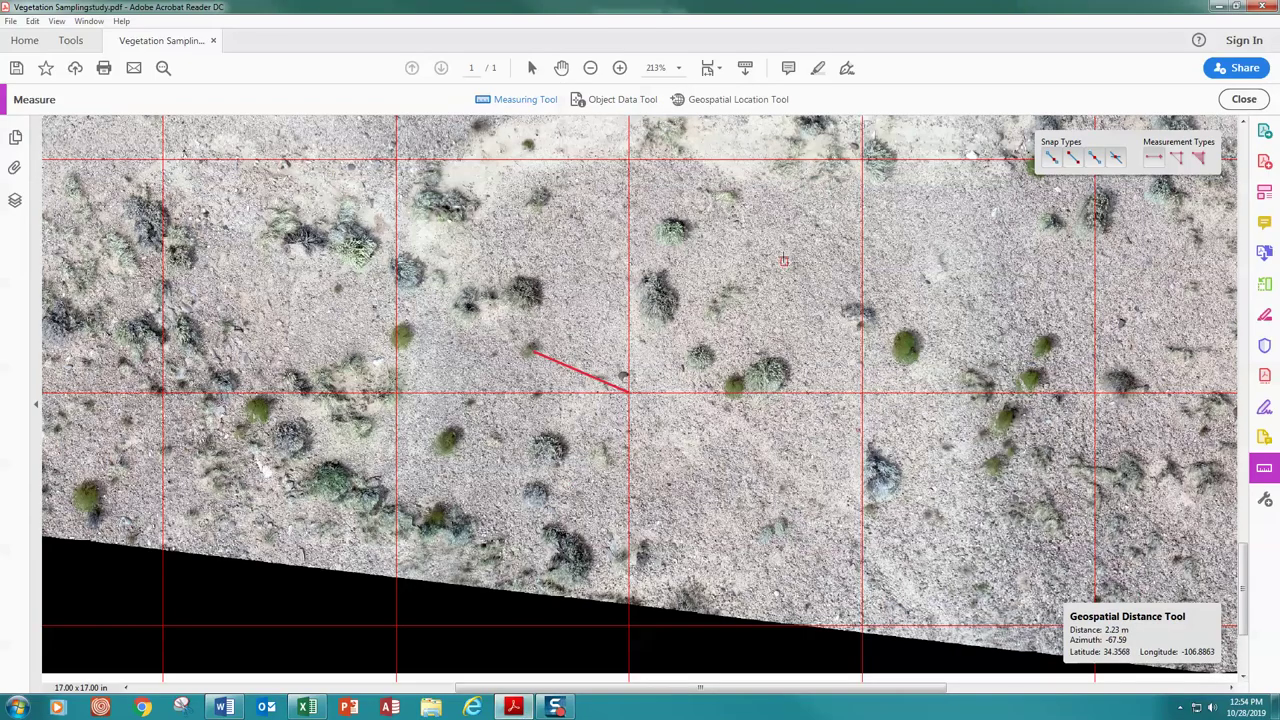
pyautogui.press('Escape')
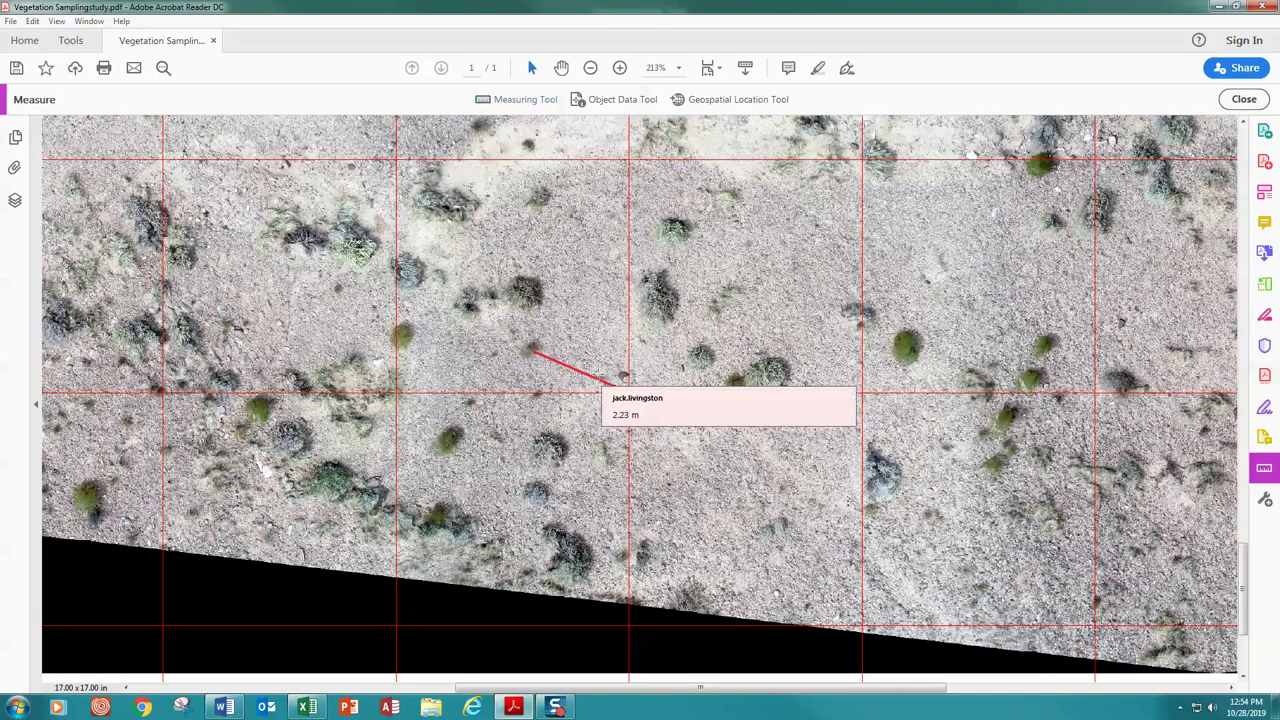
pyautogui.rightClick(597, 380)
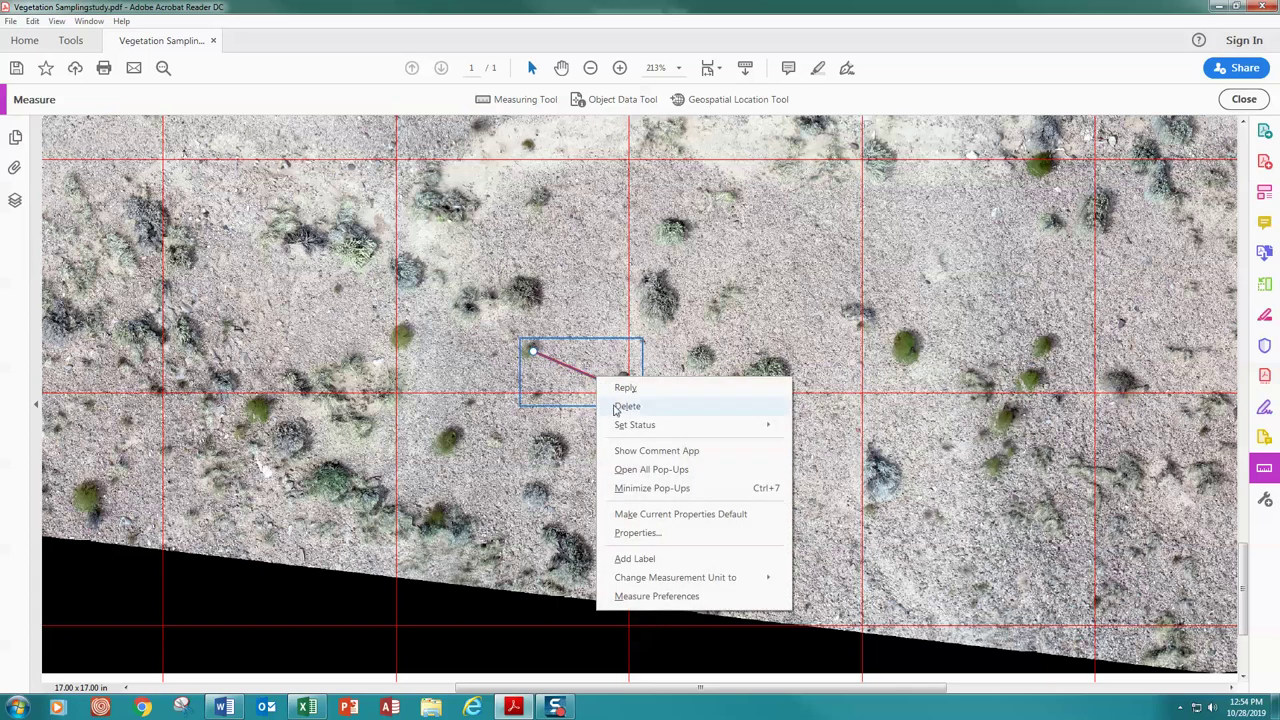
pyautogui.click(612, 404)
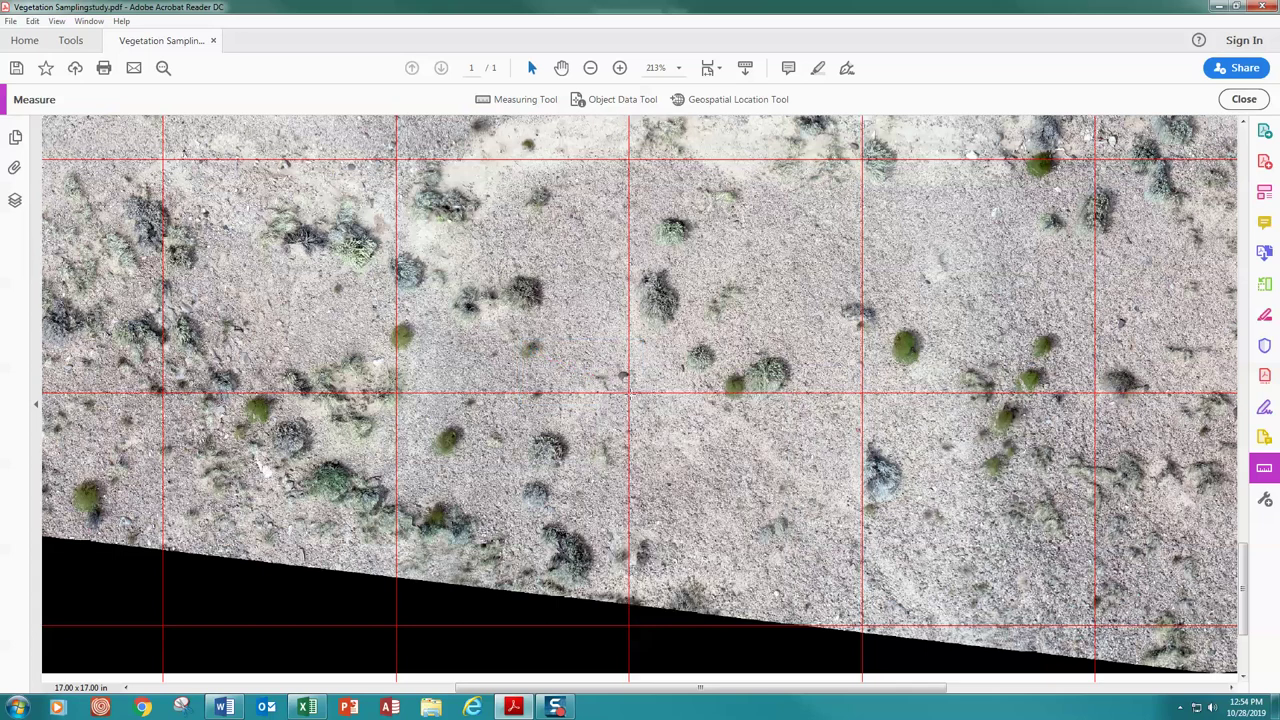
pyautogui.click(625, 378)
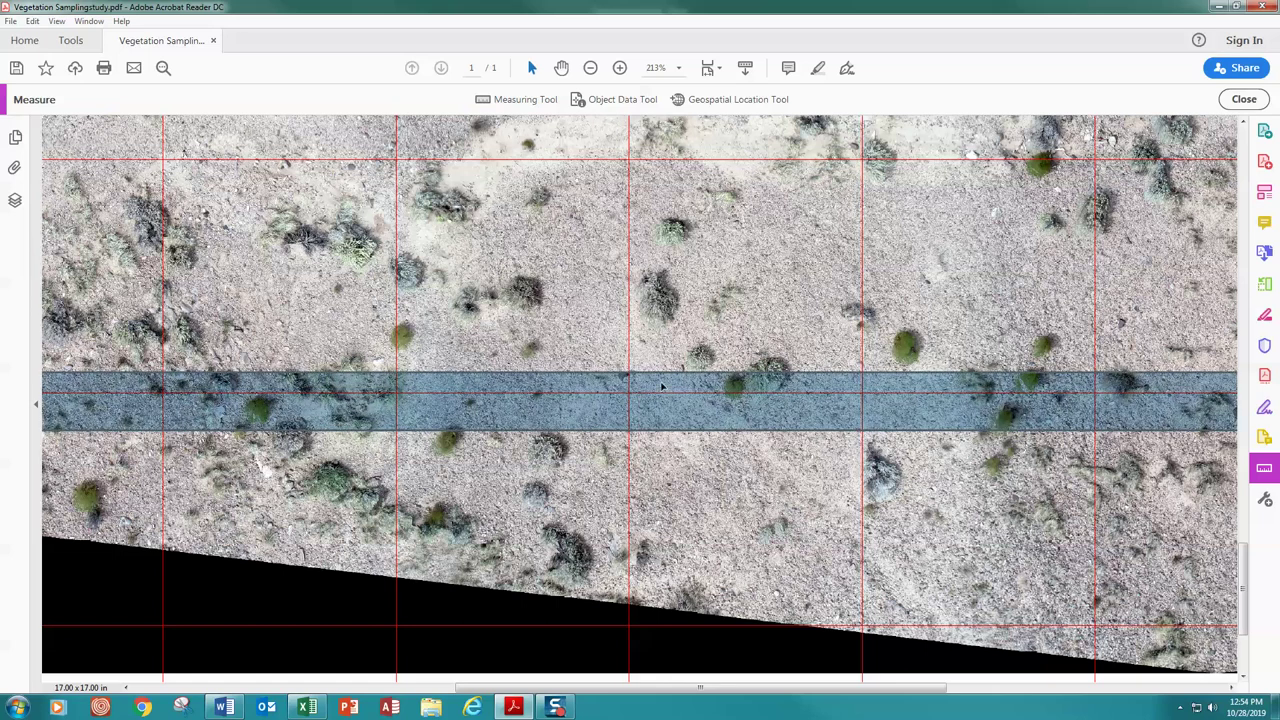
# - Reactivate the Measuring Tool, cancel the measurement started in miles and set the distance unit to Meters
pyautogui.click(505, 97)
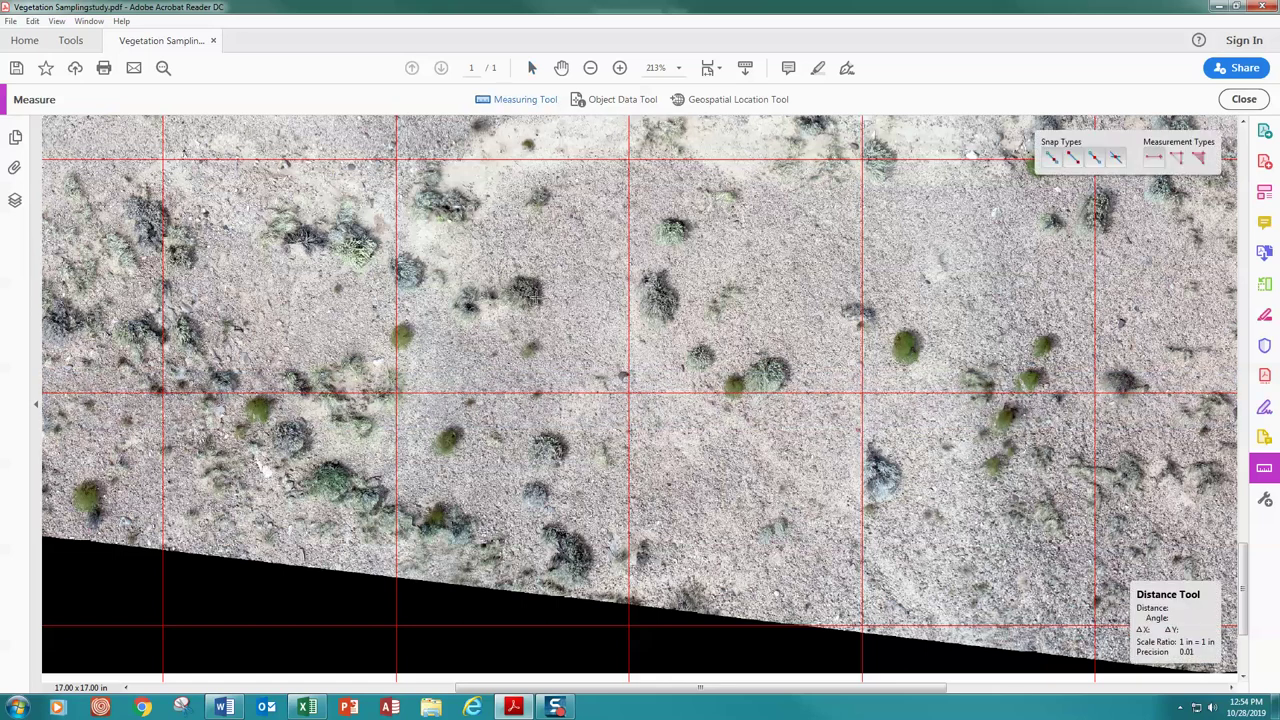
pyautogui.click(627, 386)
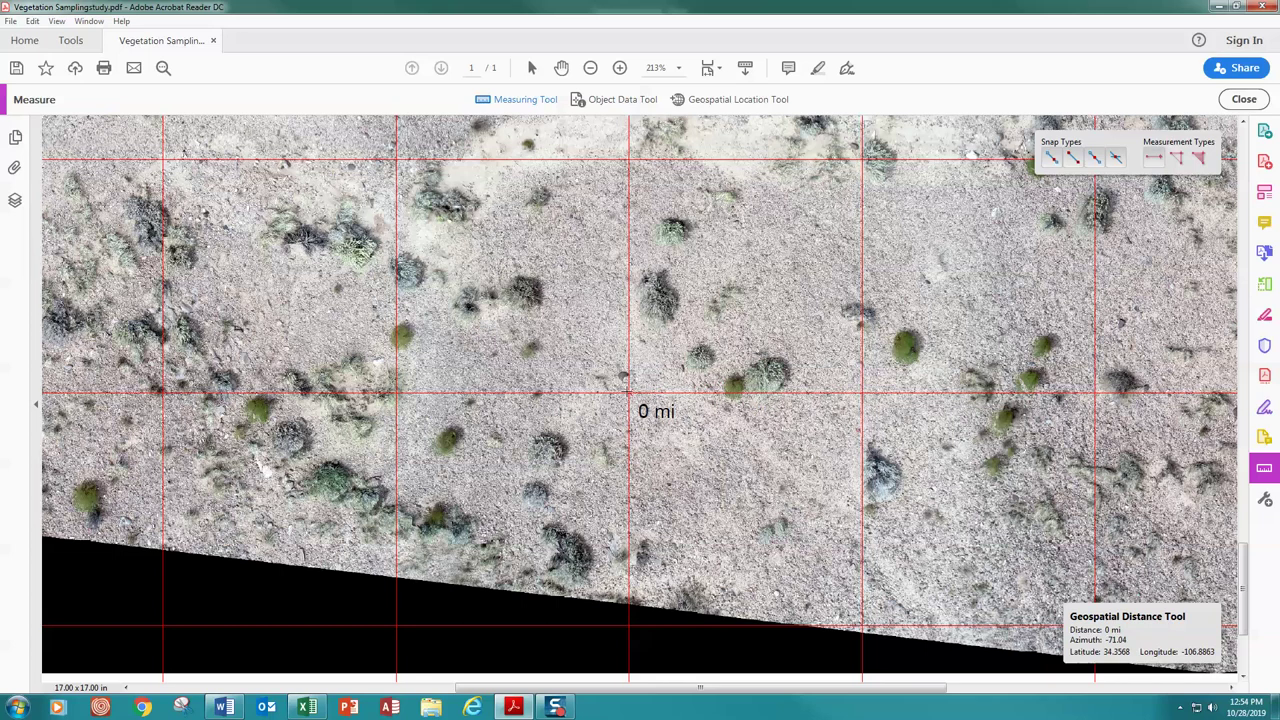
pyautogui.rightClick(627, 390)
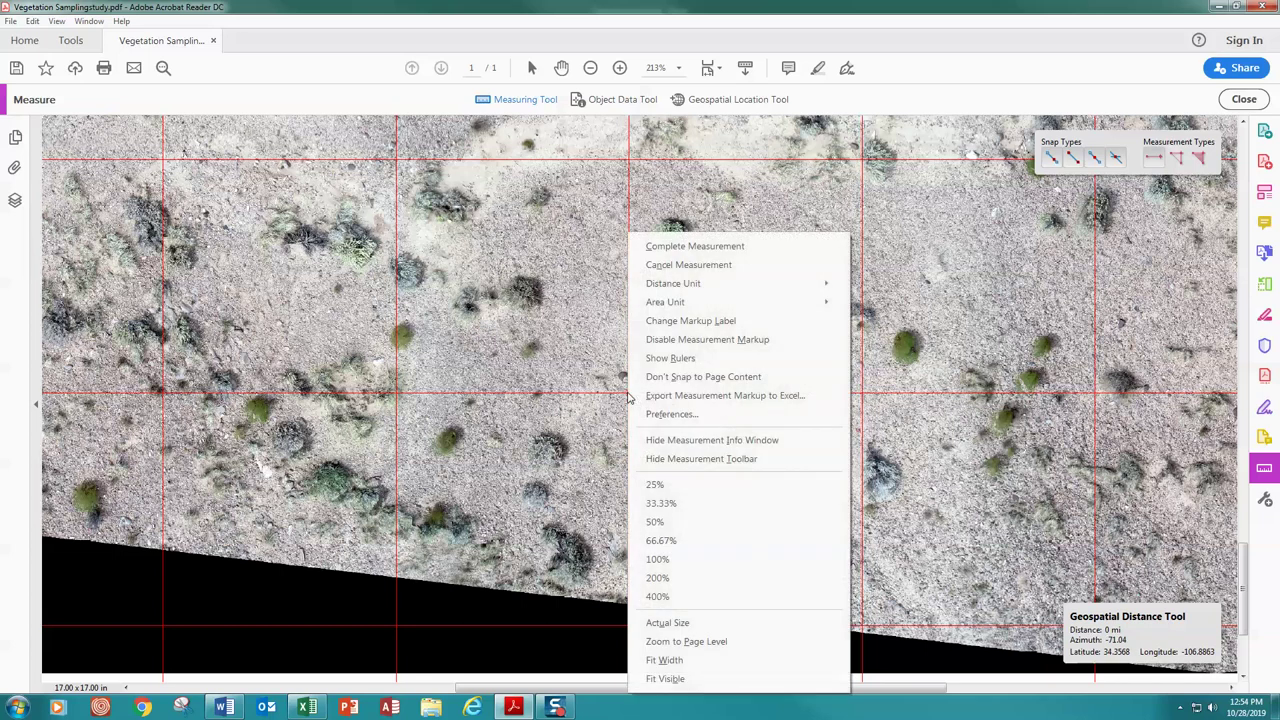
pyautogui.click(690, 265)
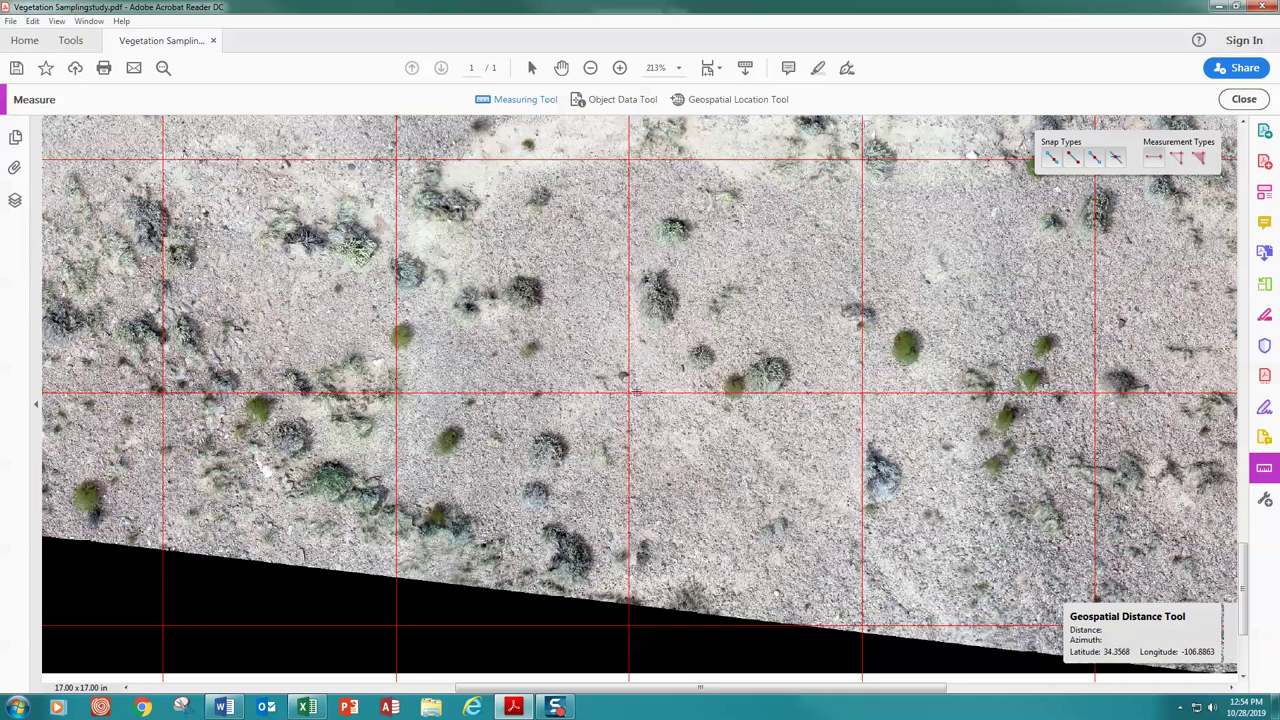
pyautogui.rightClick(632, 390)
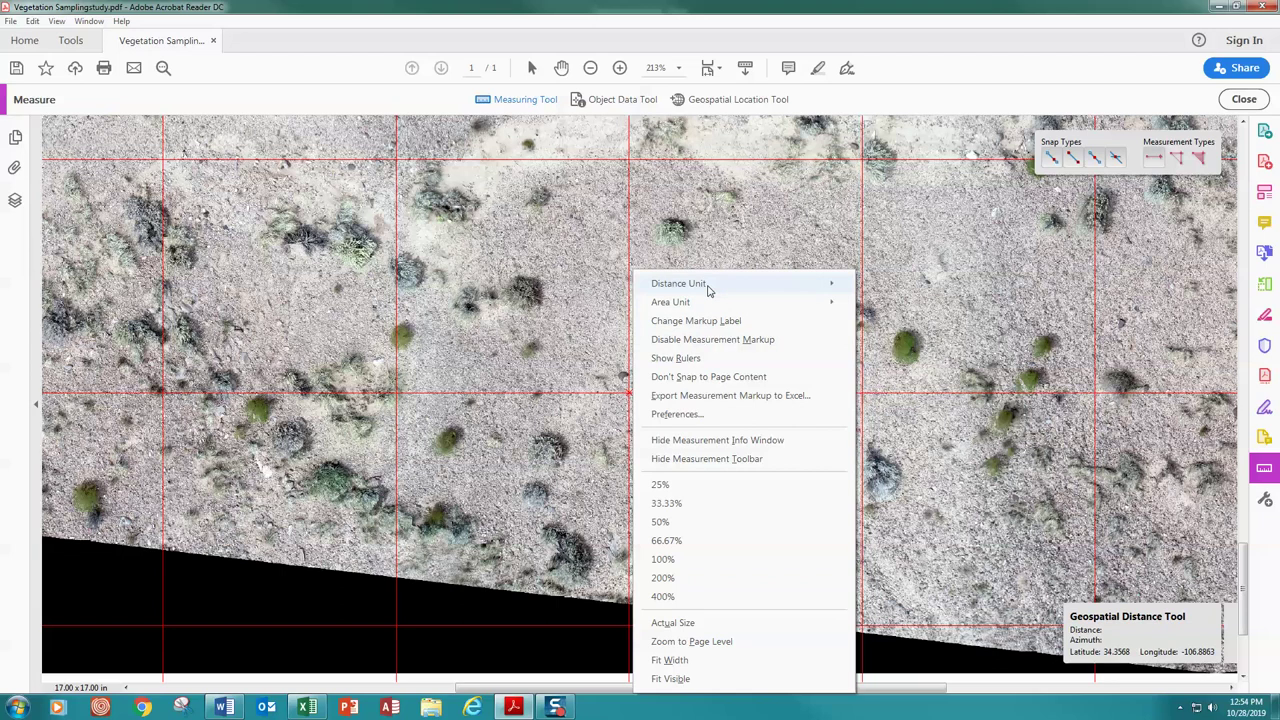
pyautogui.moveTo(707, 286)
pyautogui.click(884, 304)
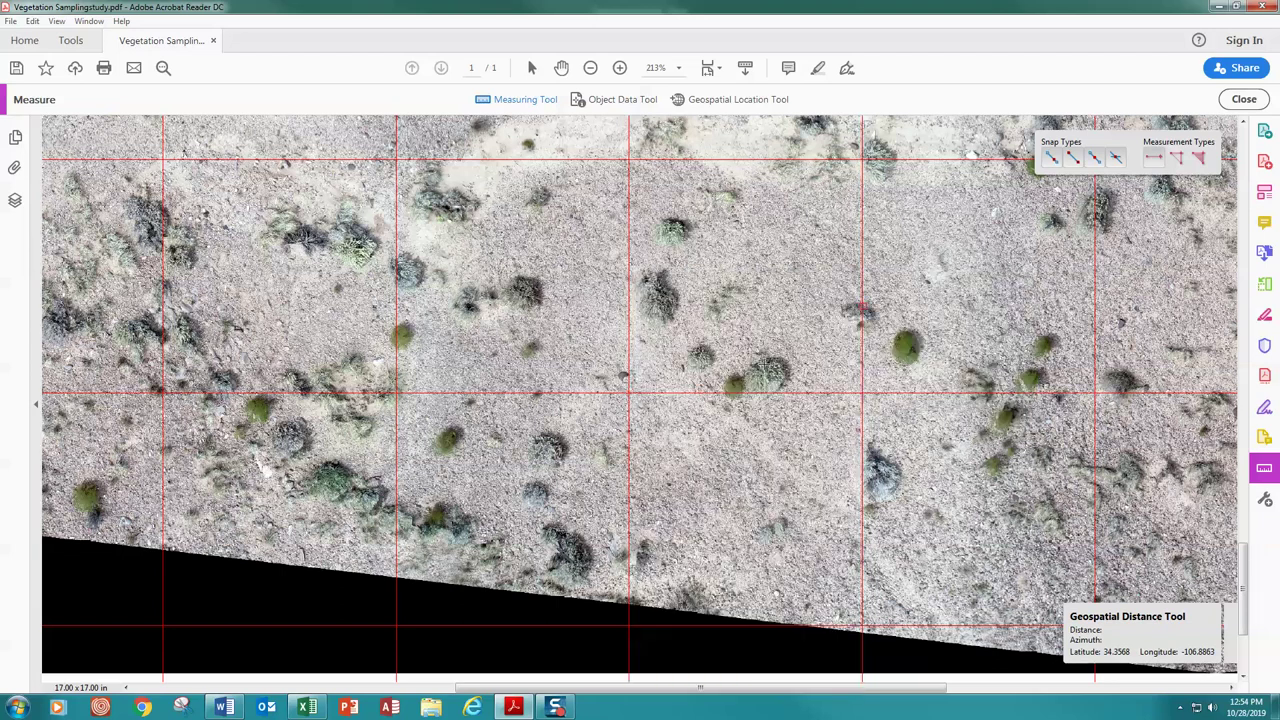
# - Measure from the grid intersection to the green grass just east of it, cancel that measurement and start another from the same intersection
pyautogui.click(630, 392)
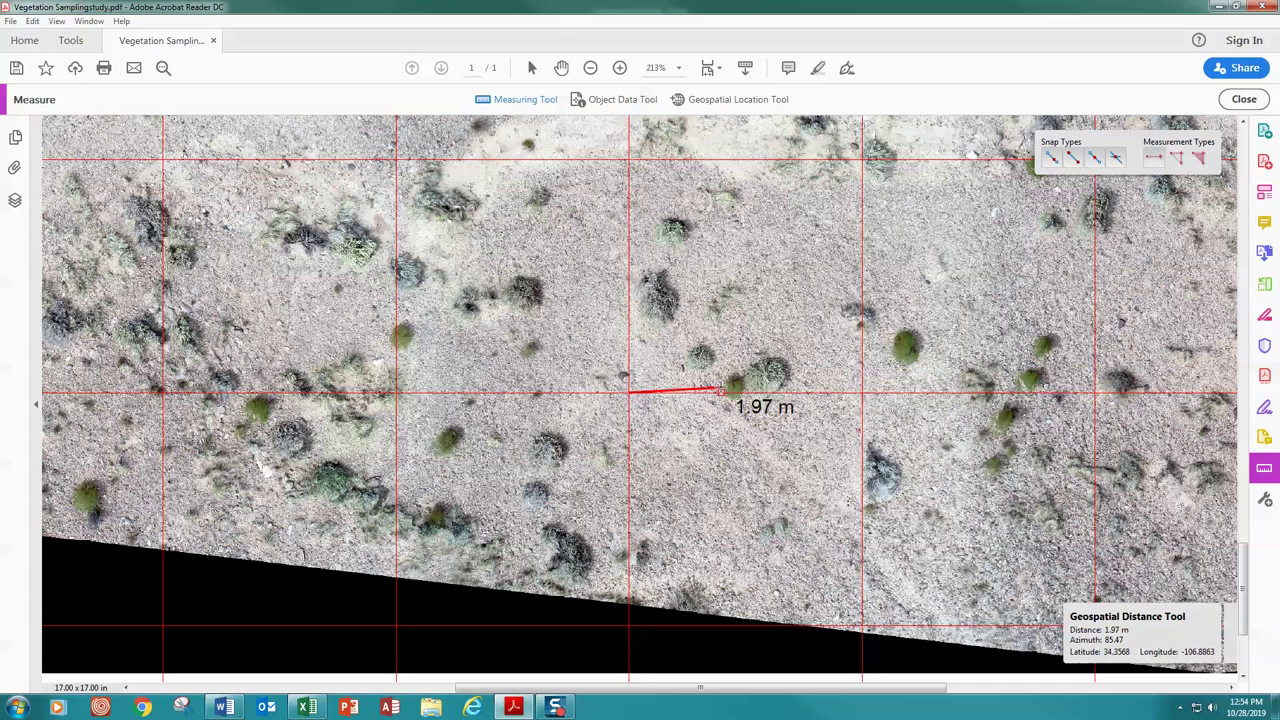
pyautogui.rightClick(719, 390)
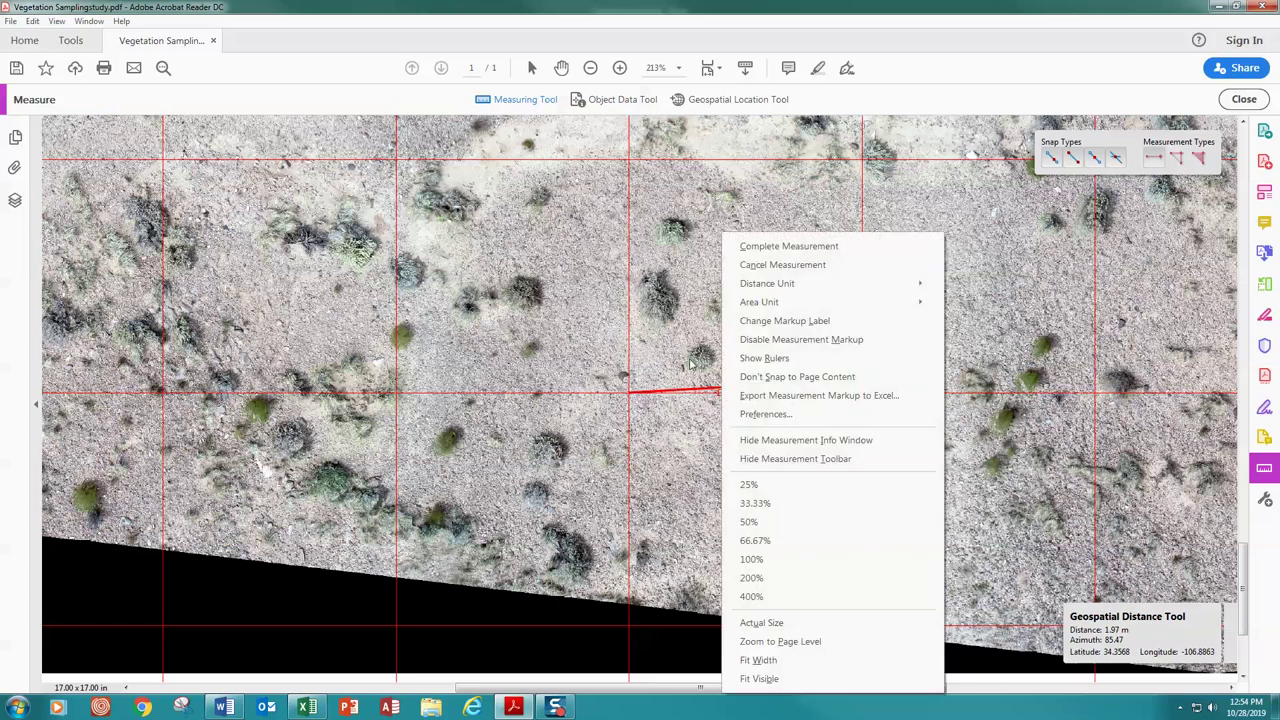
pyautogui.click(770, 265)
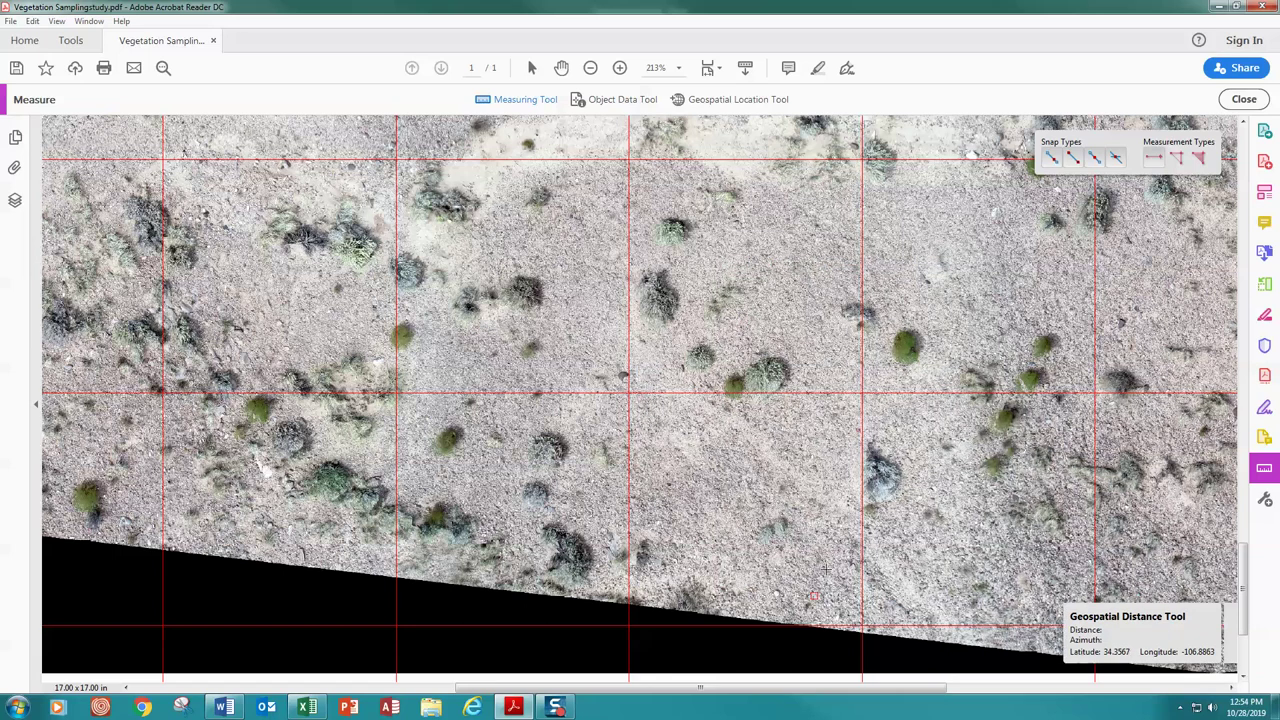
pyautogui.click(628, 393)
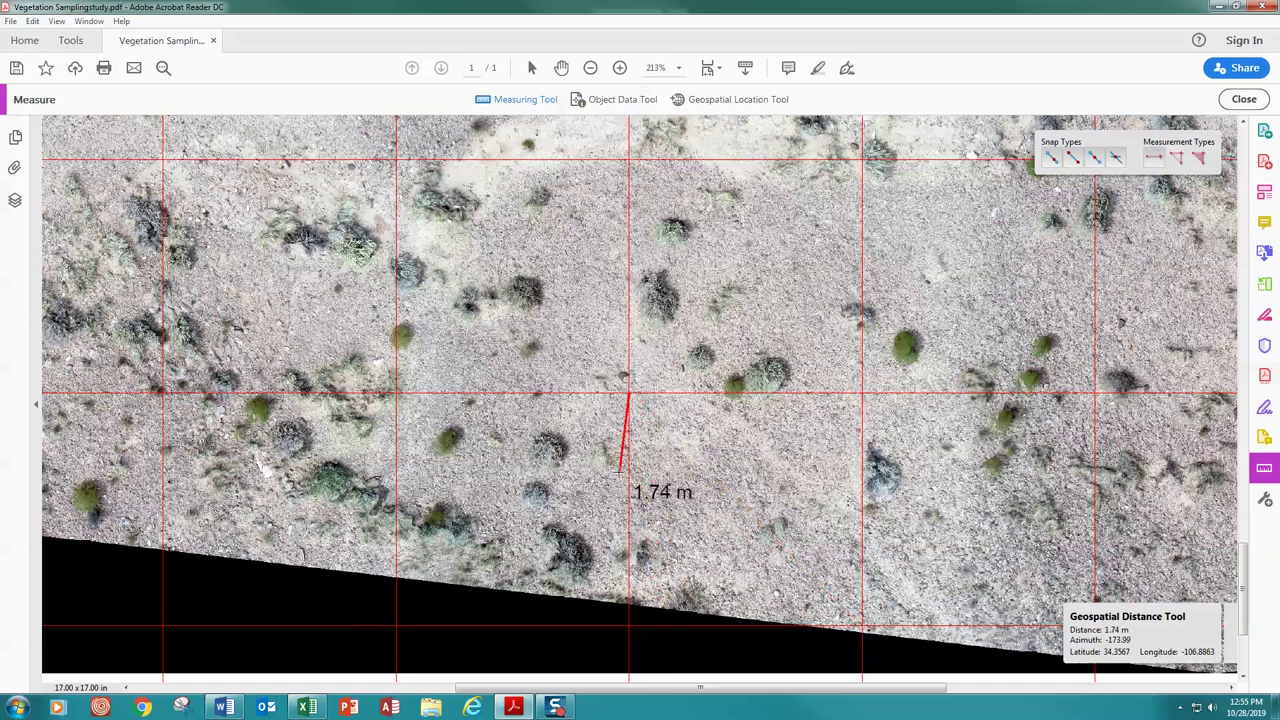
# - In the Excel Density PCQ sheet, enter 1.98 as DQ2 and 3.38 as DQ4 for BGRASS in quadrat 9-5, leaving DQ3 empty
pyautogui.click(307, 707)
pyautogui.click(118, 203)
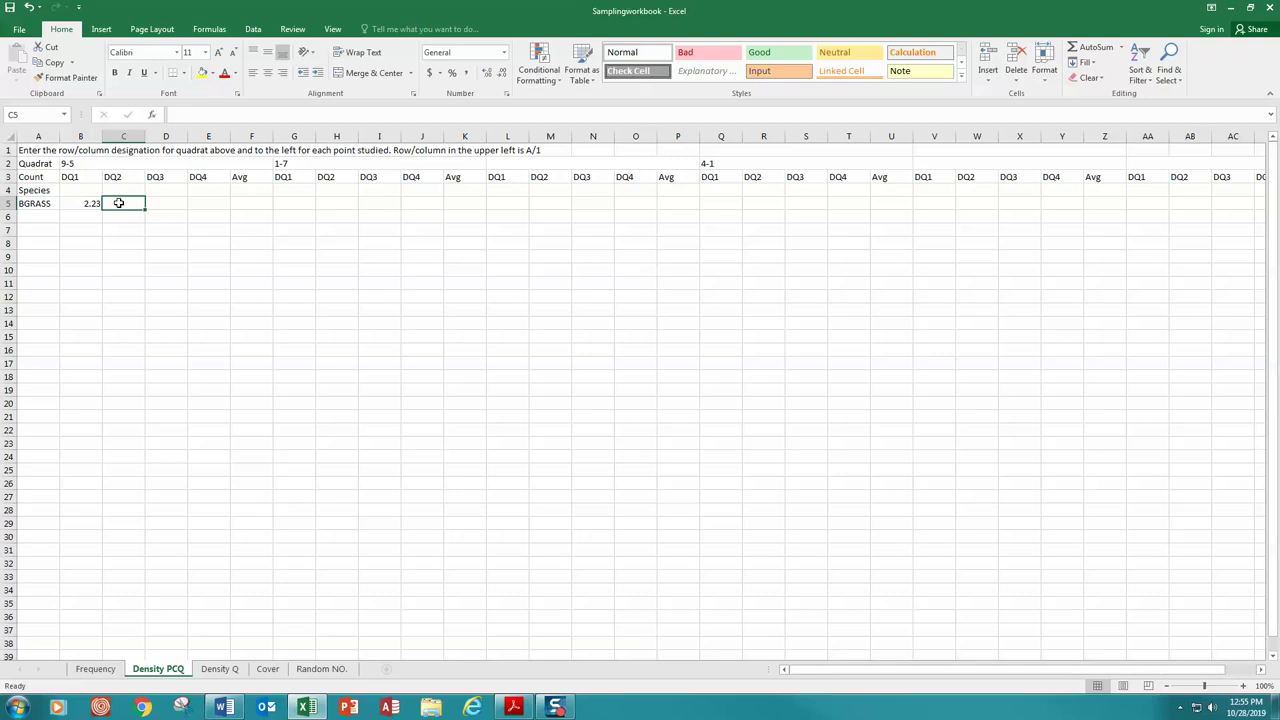
pyautogui.write('1.98')
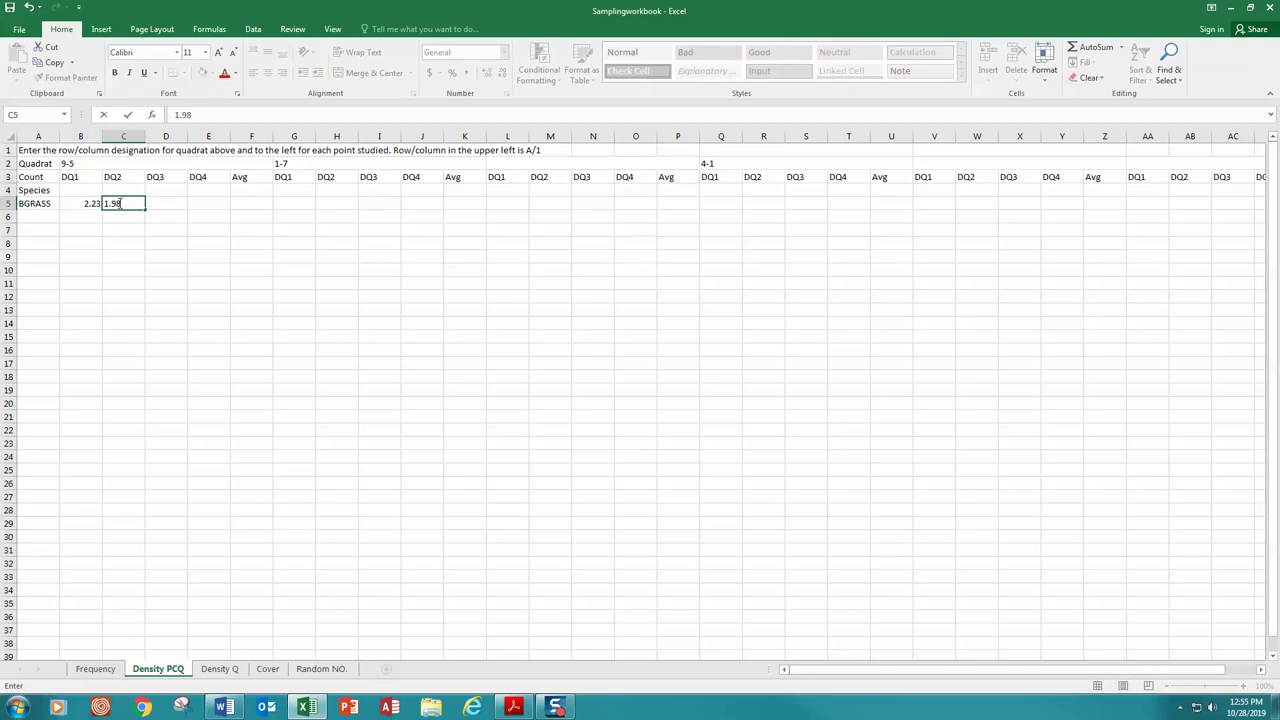
pyautogui.click(166, 203)
pyautogui.click(223, 203)
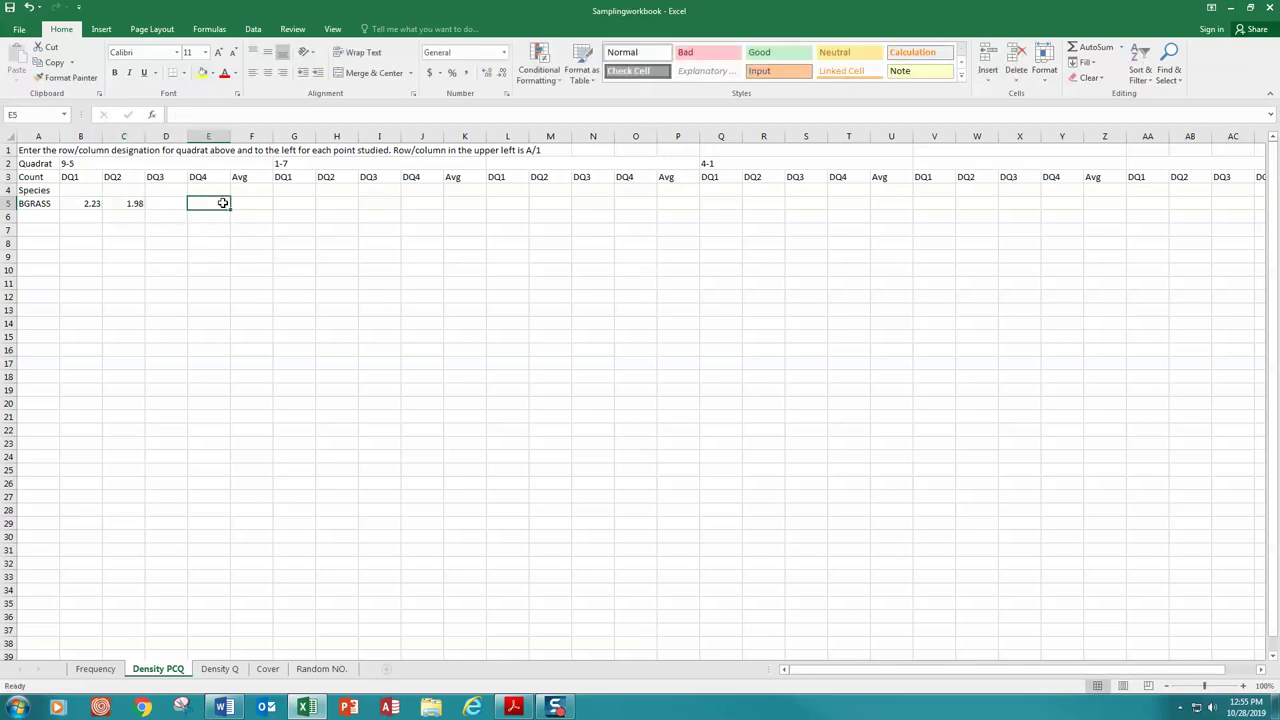
pyautogui.write('3.38')
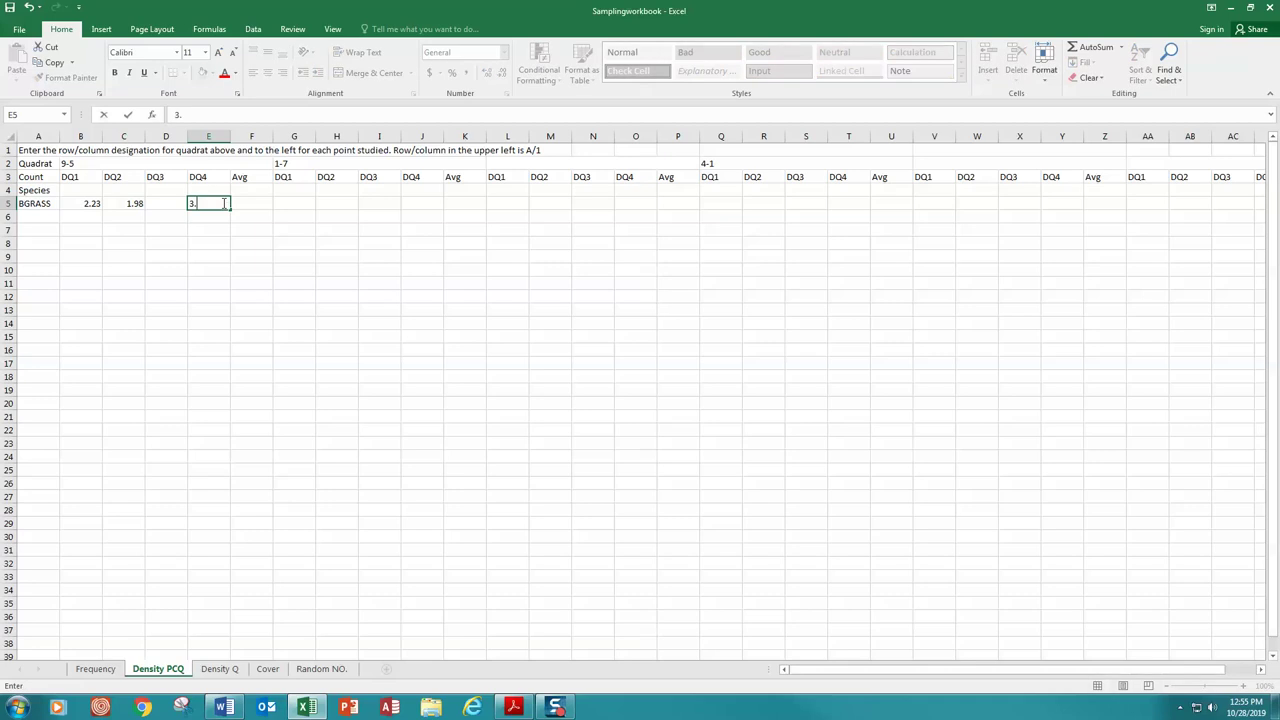
pyautogui.click(251, 241)
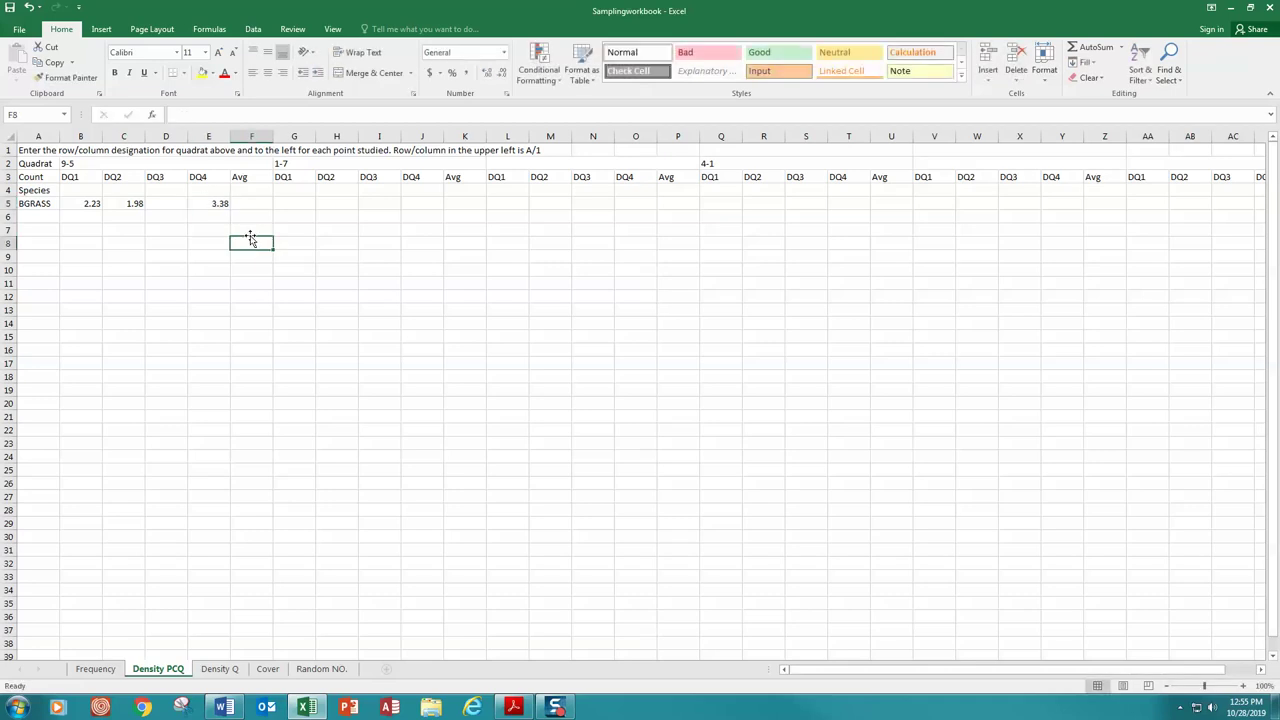
# - Enter a SUM formula over B5:E5 in the BGRASS Avg cell F5
pyautogui.click(244, 202)
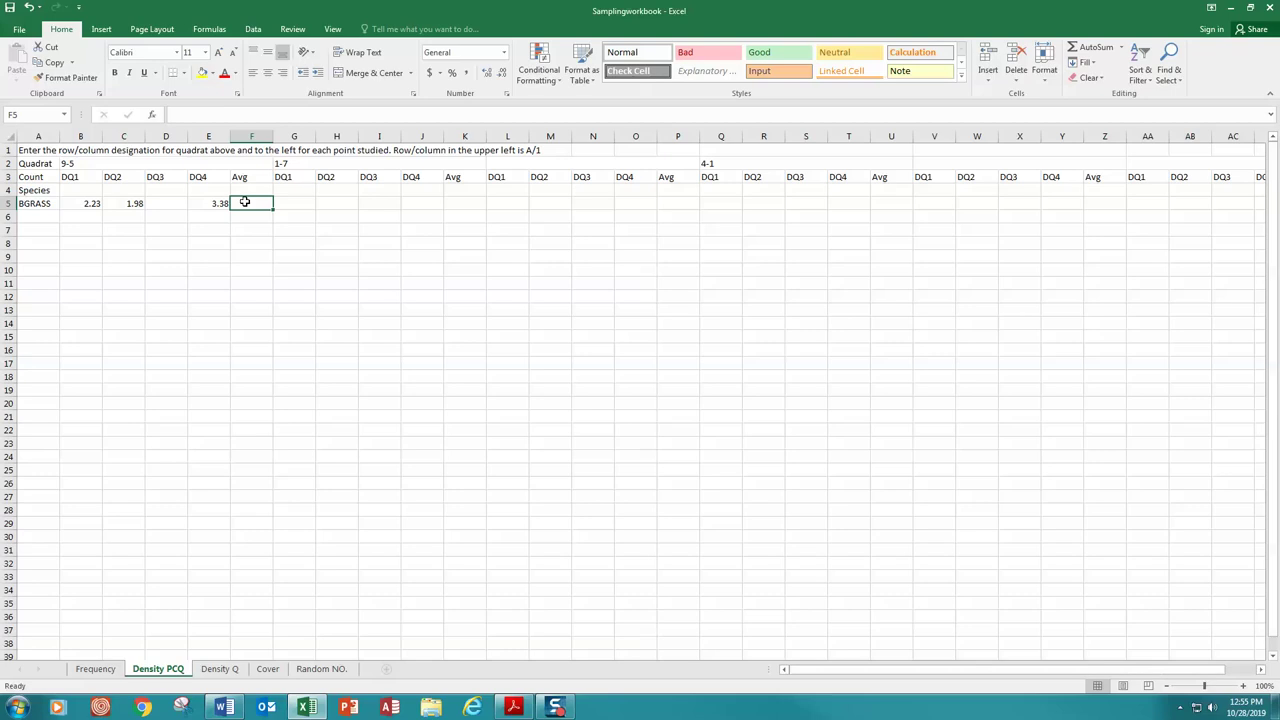
pyautogui.write('=')
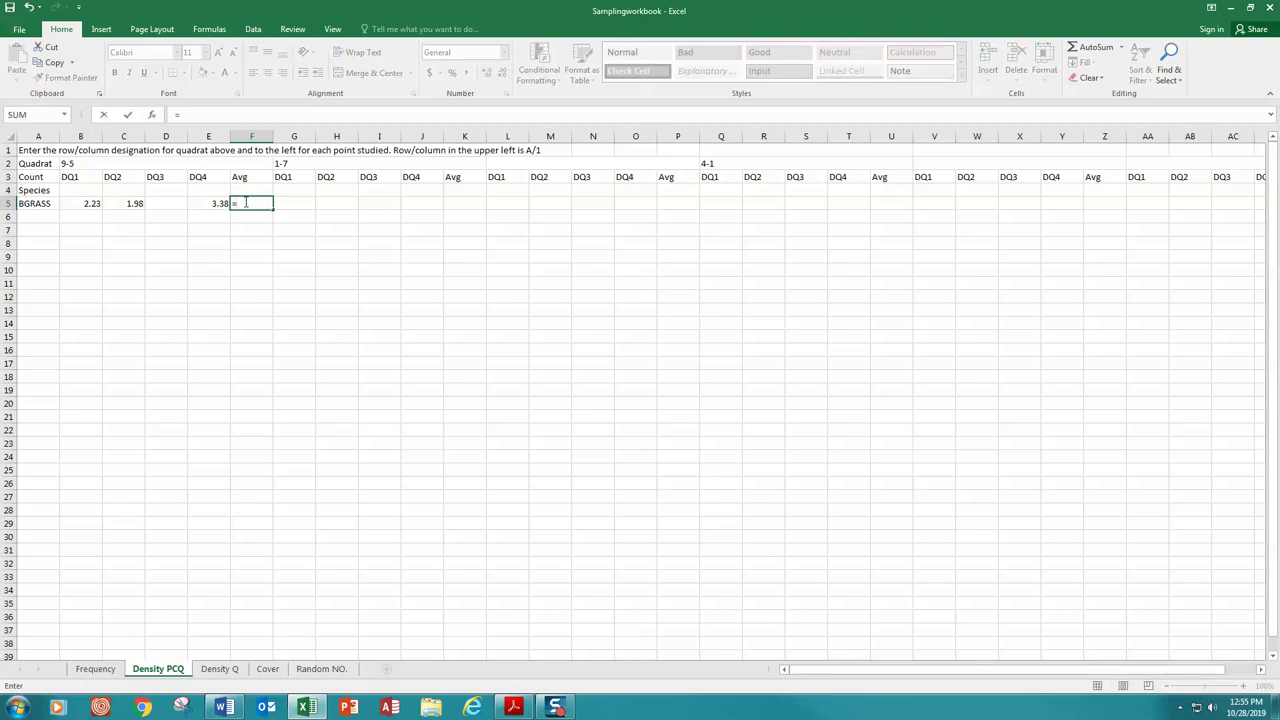
pyautogui.write('sum')
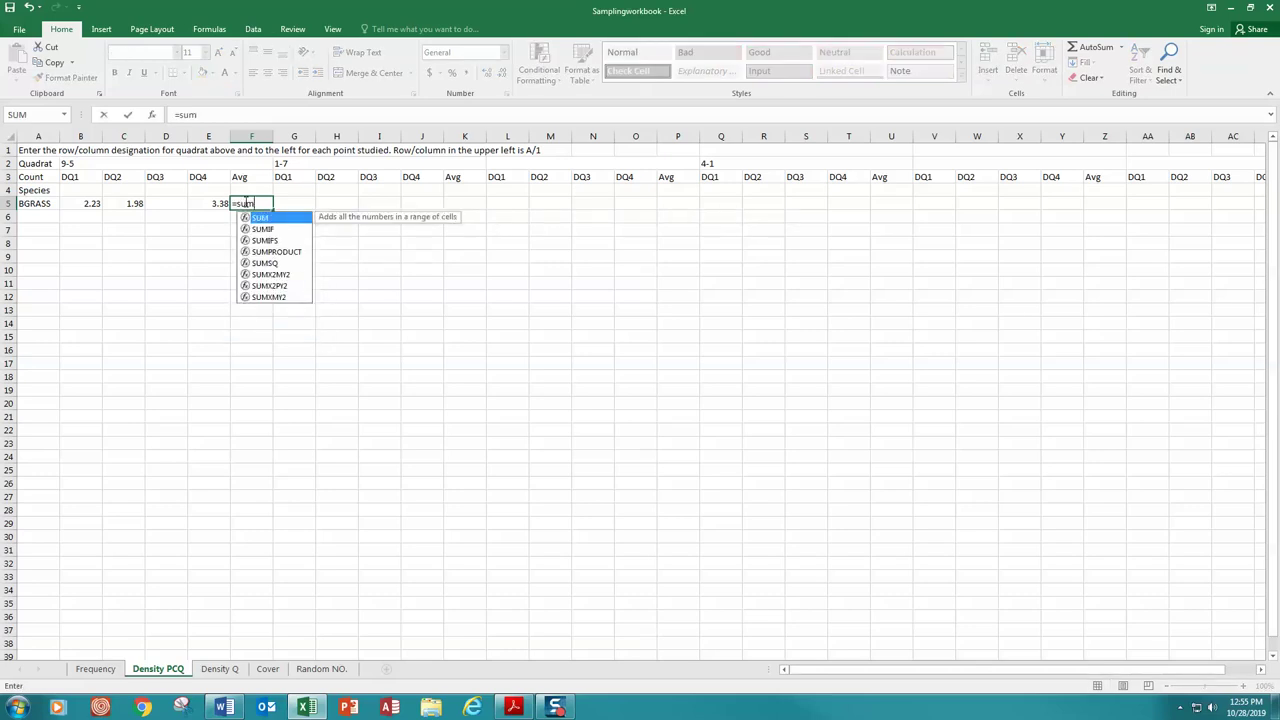
pyautogui.write('(')
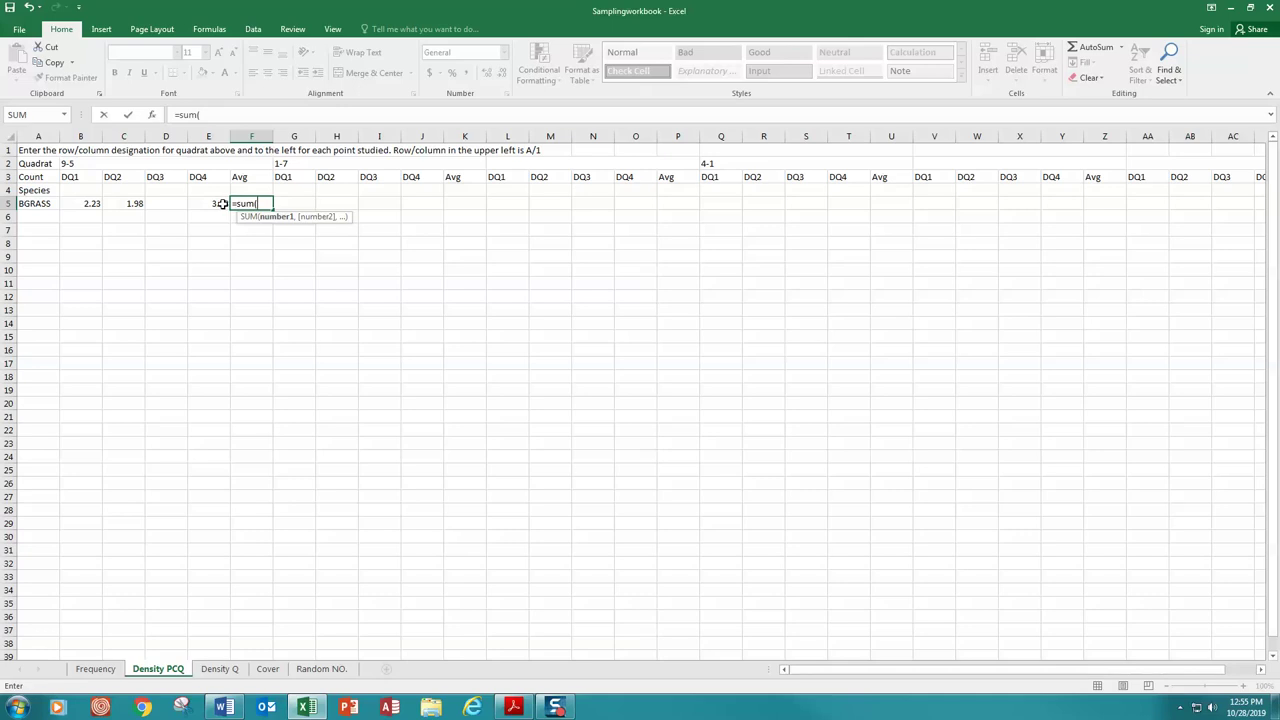
pyautogui.moveTo(212, 203); pyautogui.dragTo(81, 202)
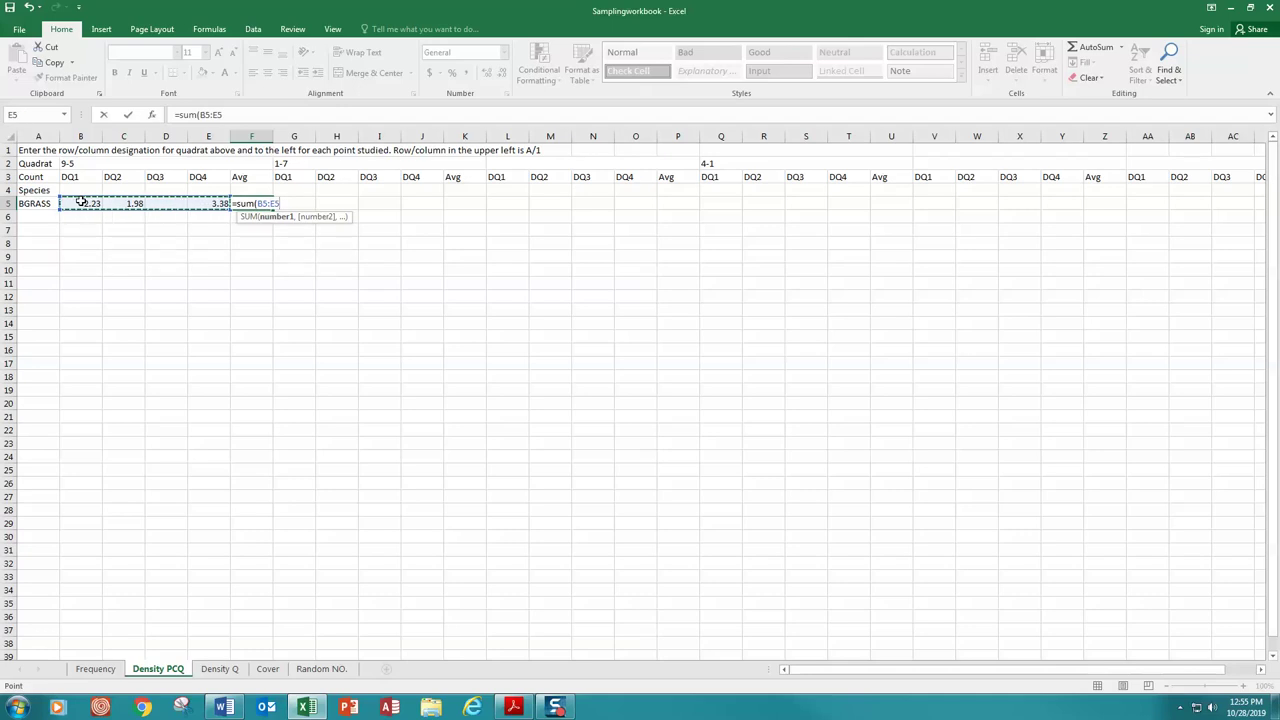
pyautogui.press('Return')
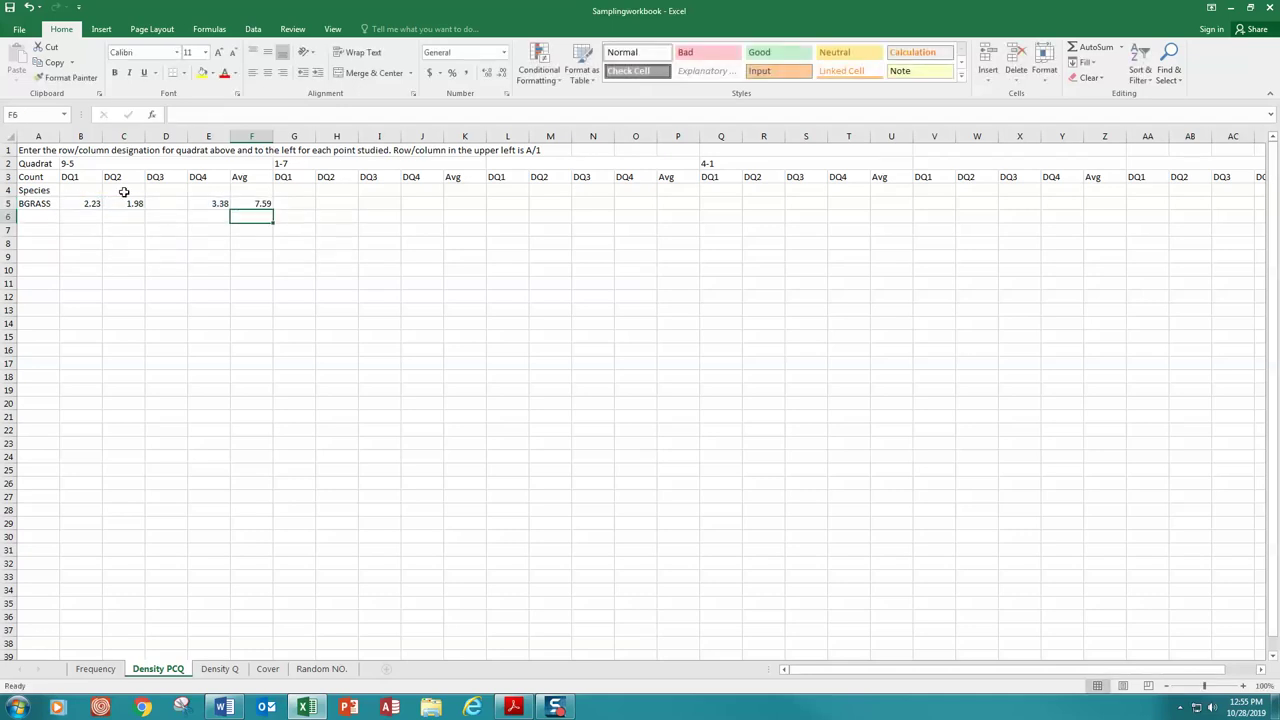
# - Extend the formula in F5 to =SUM(B5:E5)/4 to average the quarter distances
pyautogui.click(240, 203)
pyautogui.click(242, 114)
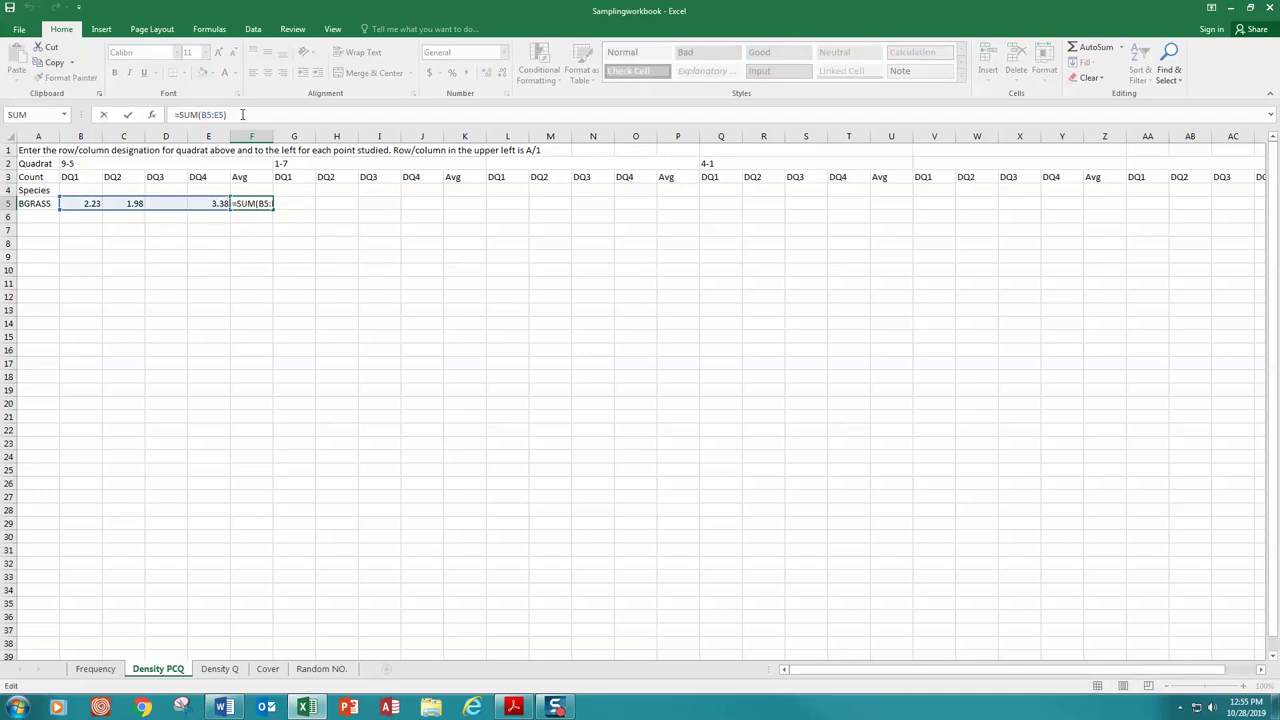
pyautogui.write('/4')
pyautogui.press('Return')
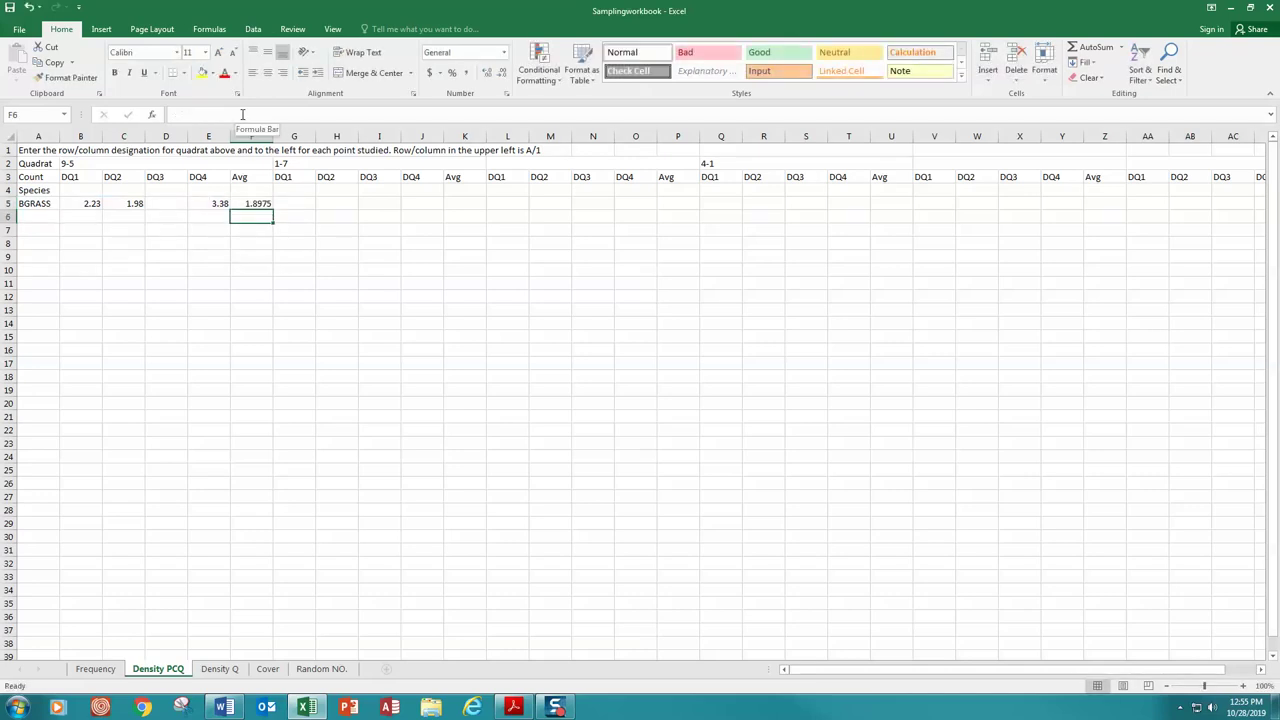